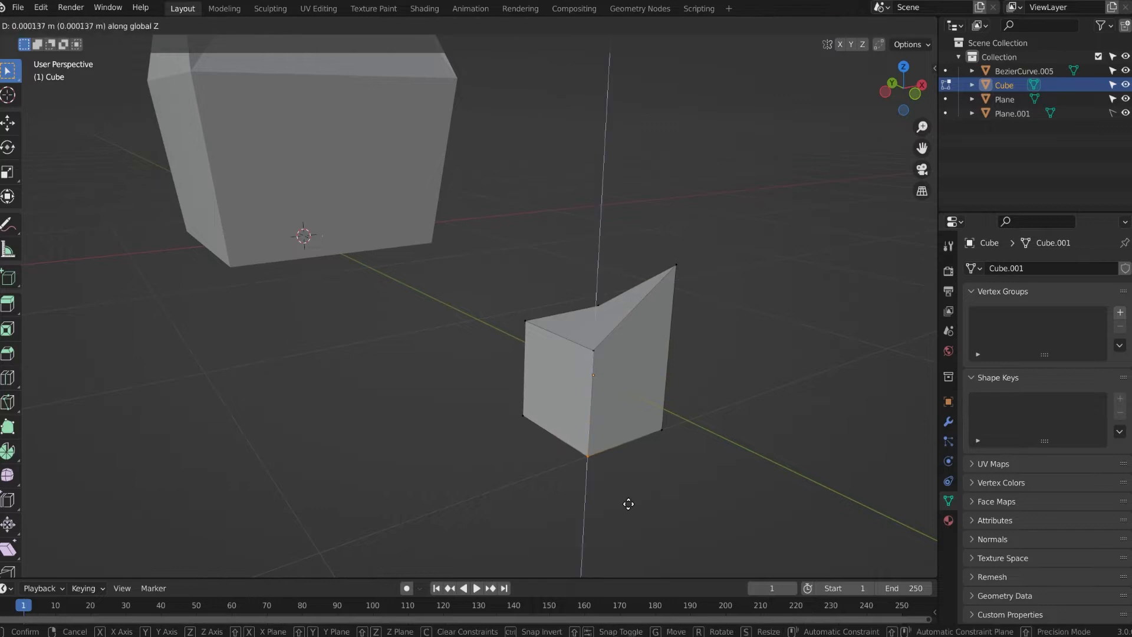
# - Place the cube's lower corner vertex along Z, and bevel all edges about 0.255 m with 2 segments
pyautogui.click(624, 467)
pyautogui.moveTo(540, 399); pyautogui.dragTo(376, 354, button='middle')
pyautogui.press('a')
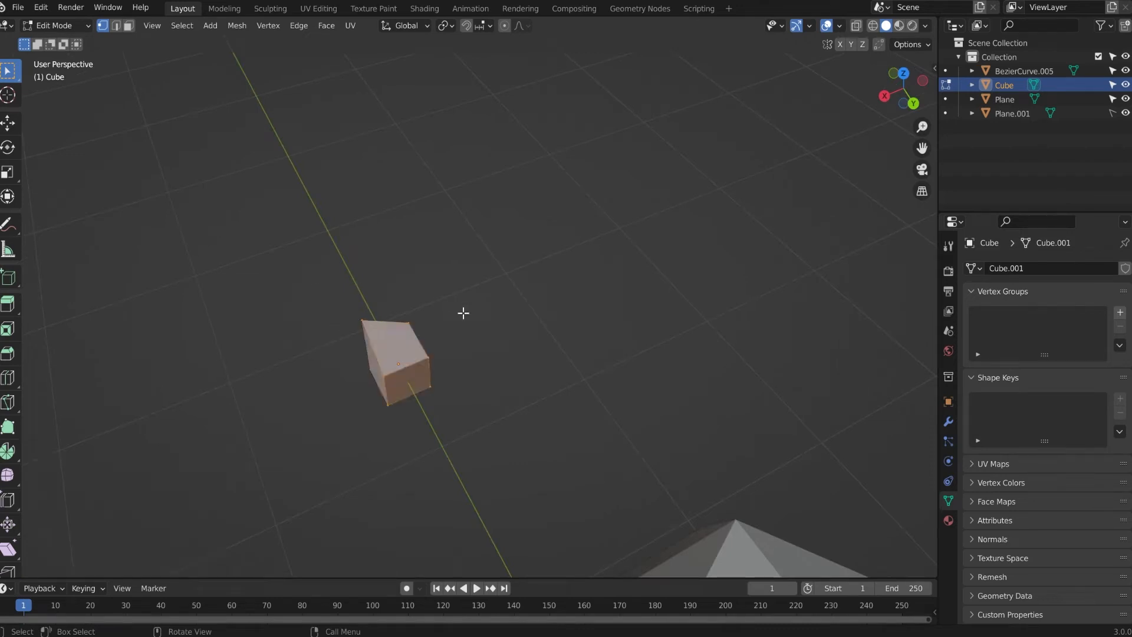
pyautogui.scroll(3, 411, 337)
pyautogui.moveTo(391, 351); pyautogui.dragTo(250, 313, button='middle')
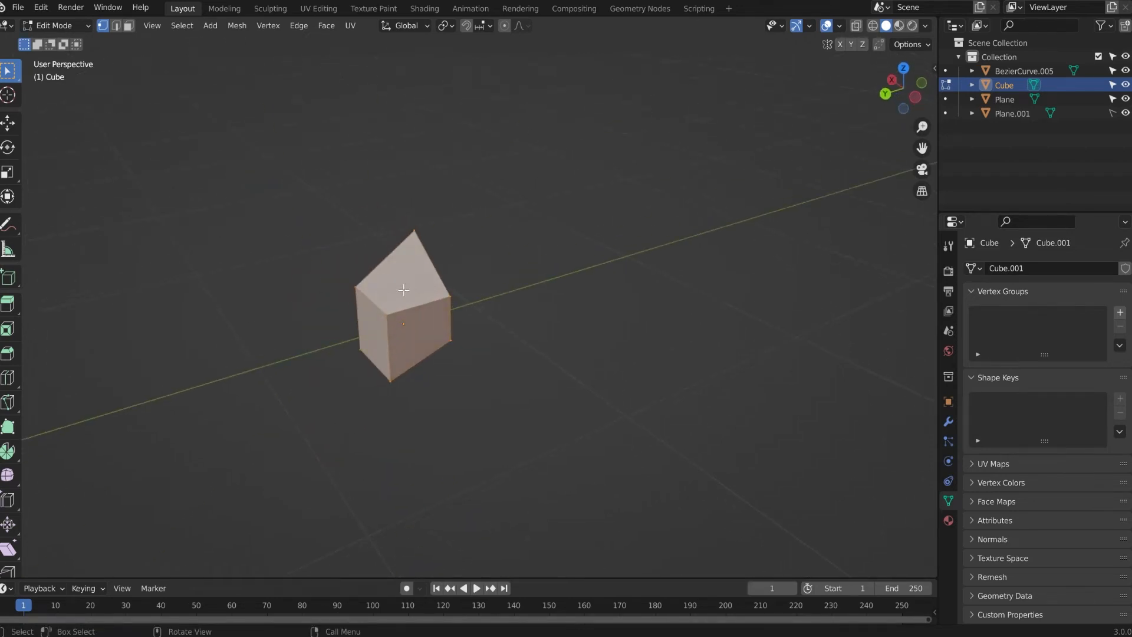
pyautogui.scroll(3, 401, 292)
pyautogui.scroll(3, 361, 300)
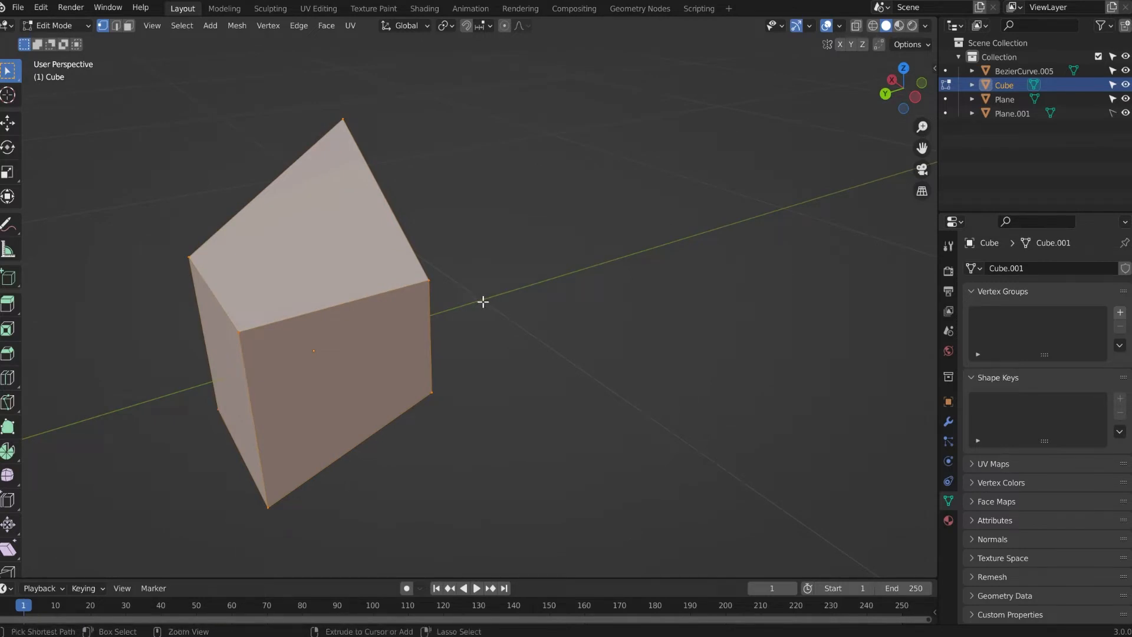
pyautogui.hotkey('ctrl', 'b')
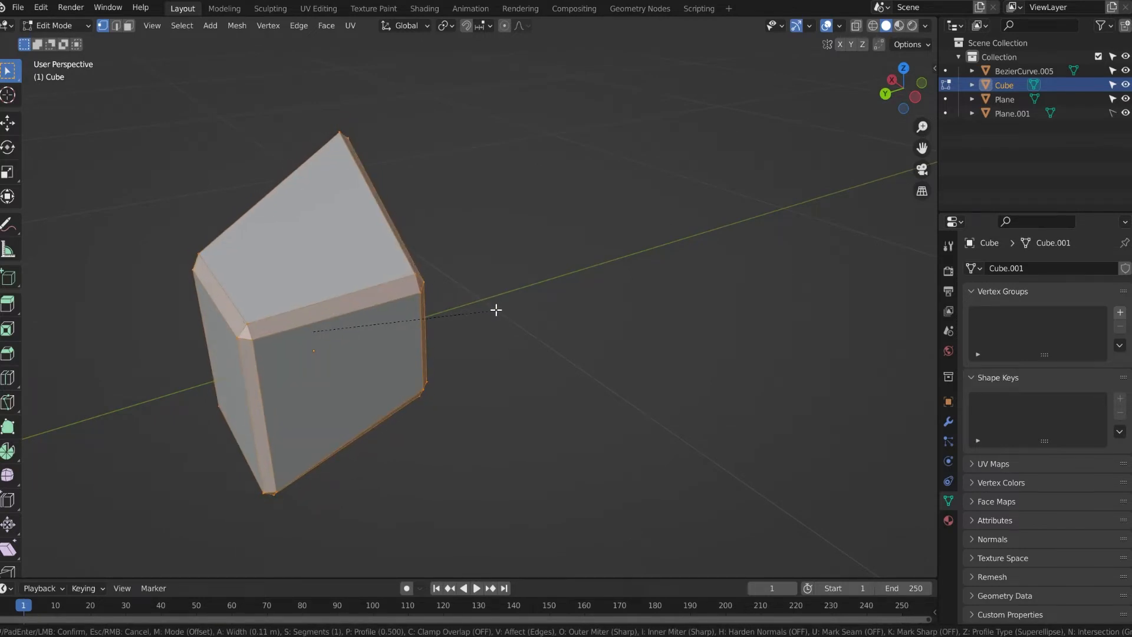
pyautogui.scroll(1, 495, 309)
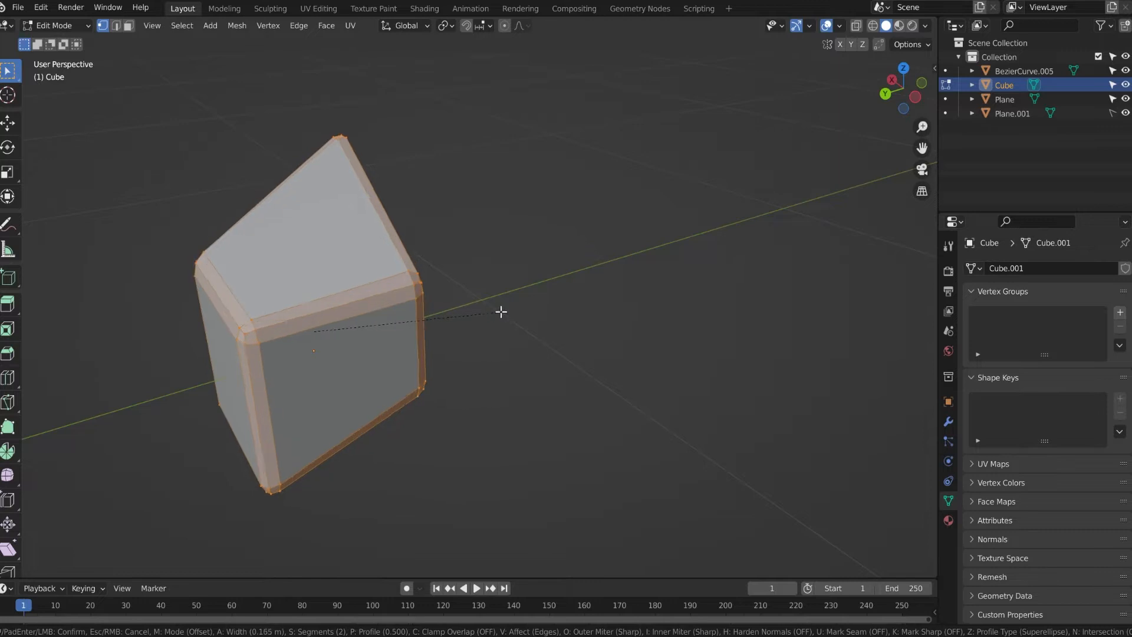
pyautogui.click(509, 314)
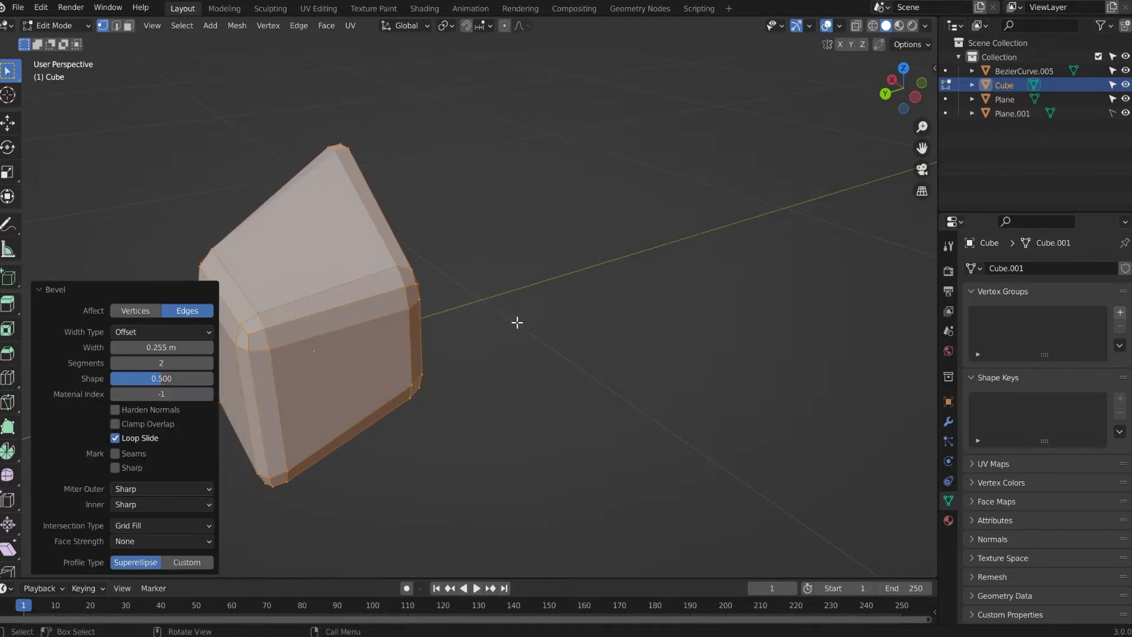
# - Return to Object Mode and apply smooth shading to the bevelled piece
pyautogui.moveTo(517, 323); pyautogui.dragTo(654, 322, button='middle')
pyautogui.press('Tab')
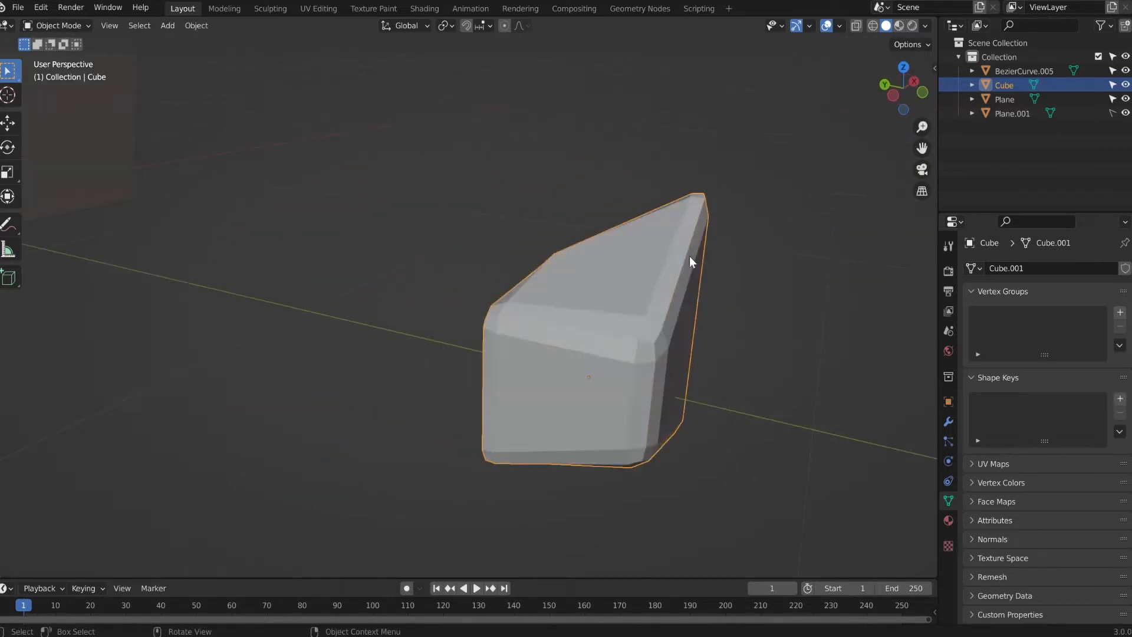
pyautogui.rightClick(615, 256)
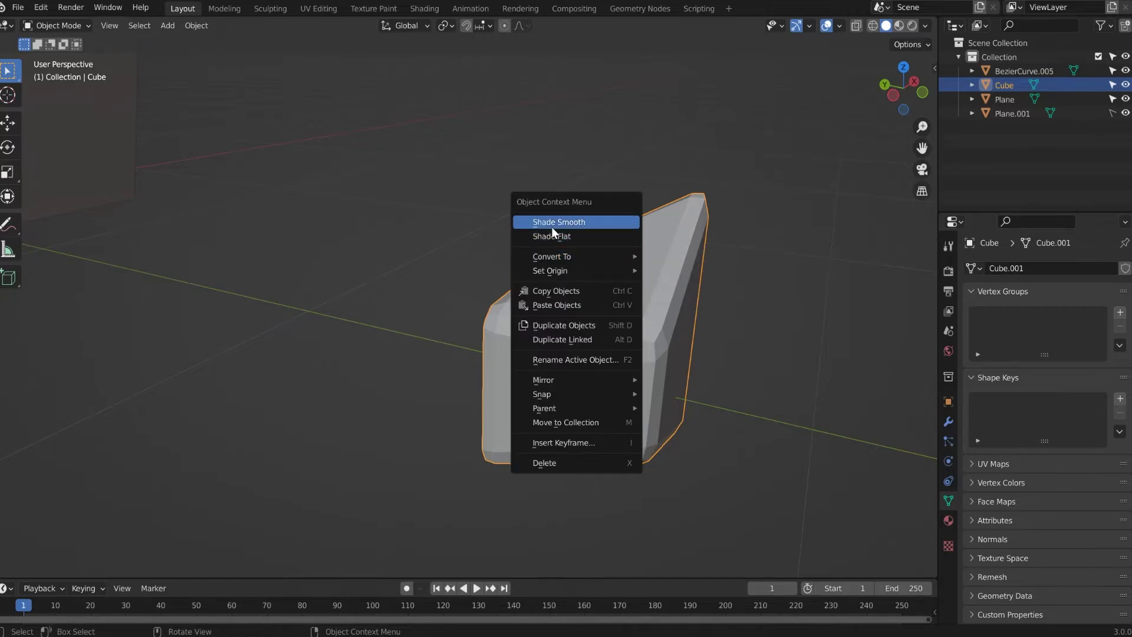
pyautogui.click(551, 224)
# - Scale the piece down uniformly to about 0.265 of its size
pyautogui.scroll(-7, 431, 269)
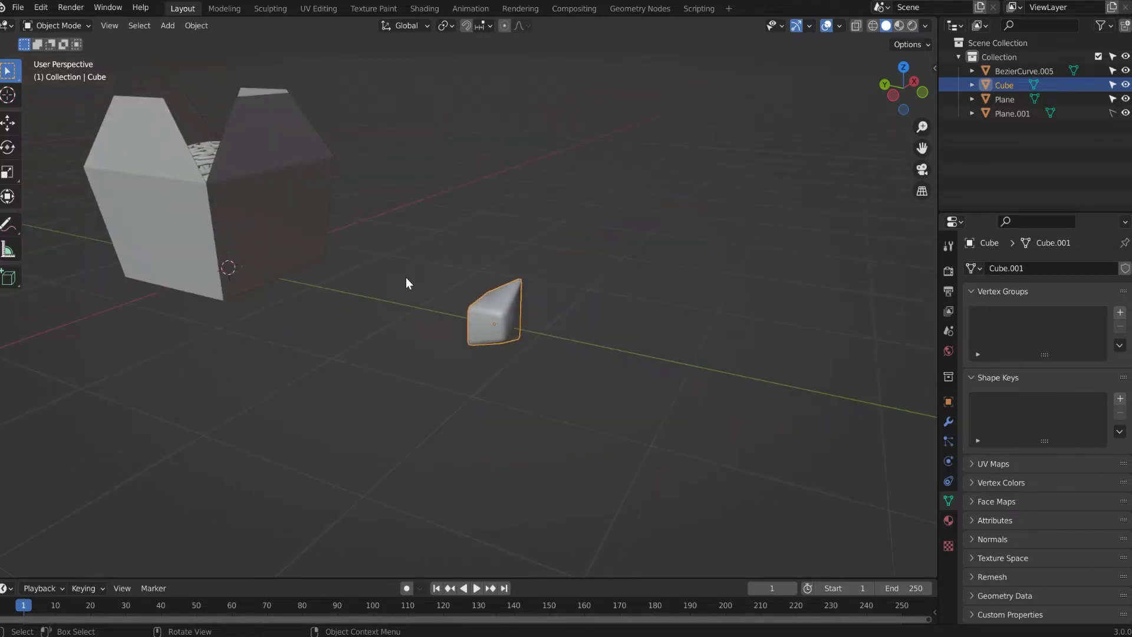
pyautogui.press('s')
pyautogui.click(522, 304)
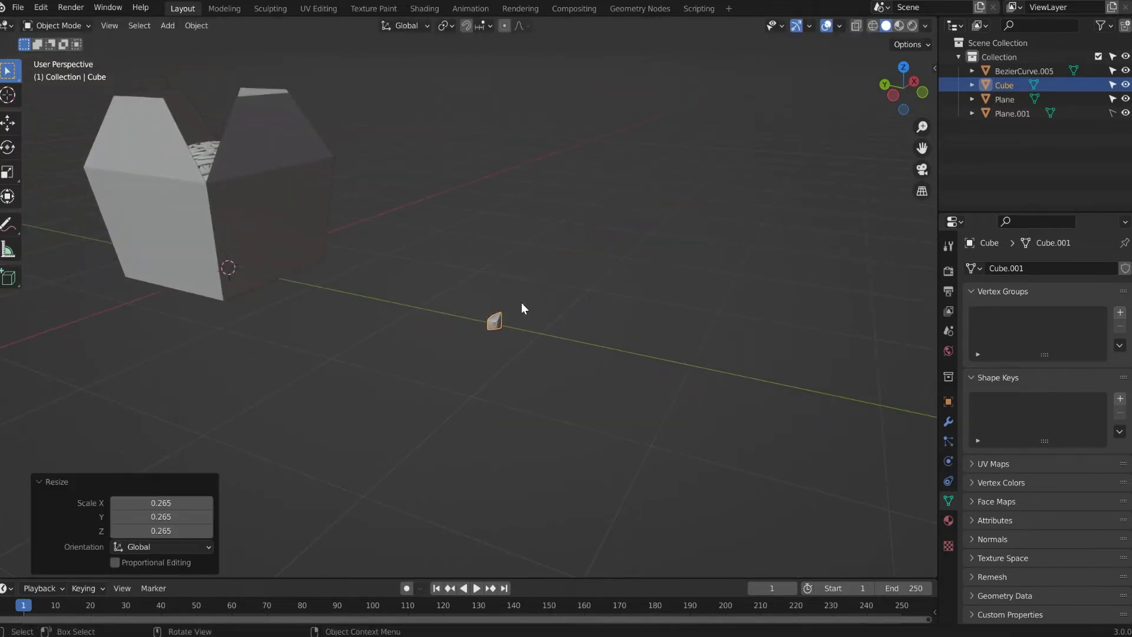
# - Raise the piece about 1.4 m along Z and shift it about 2.64 m along Y over the noodle box
pyautogui.moveTo(303, 278); pyautogui.dragTo(635, 392, button='middle')
pyautogui.press('g')
pyautogui.press('z')
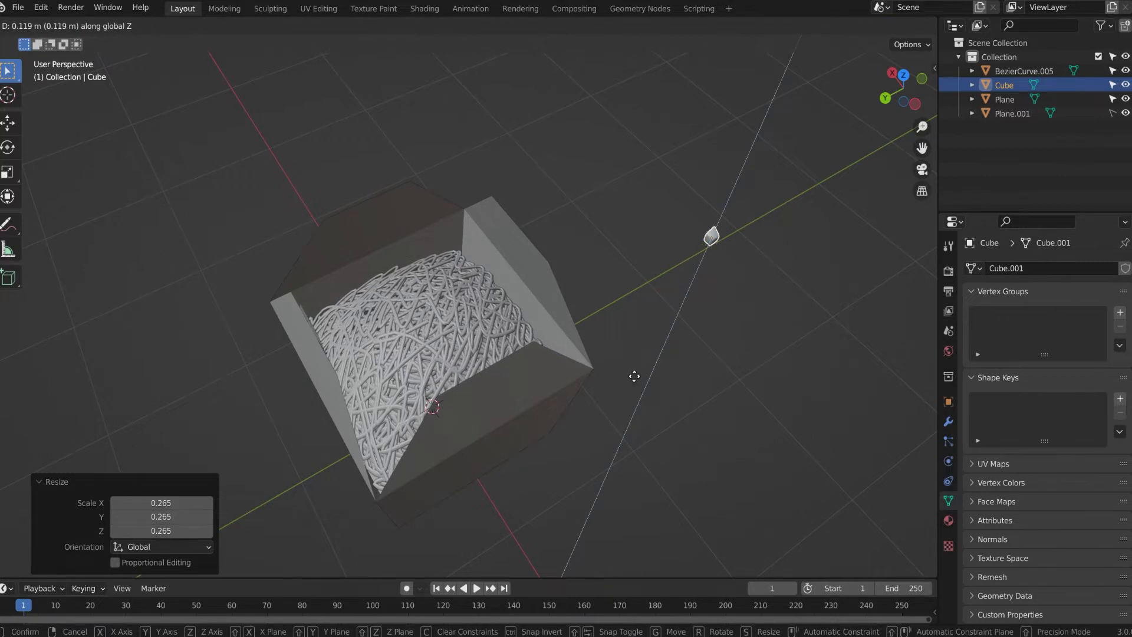
pyautogui.click(680, 240)
pyautogui.press('g')
pyautogui.press('y')
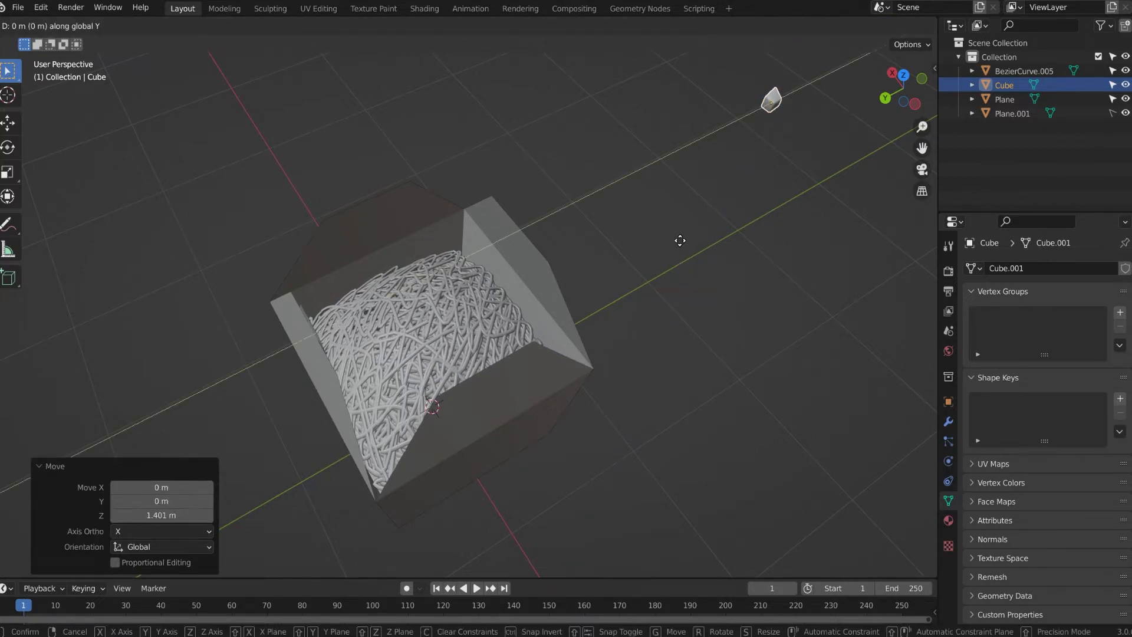
pyautogui.click(264, 352)
# - Lower the piece about 0.37 m along Z onto the noodles
pyautogui.moveTo(264, 351); pyautogui.dragTo(461, 310, button='middle')
pyautogui.press('g')
pyautogui.press('z')
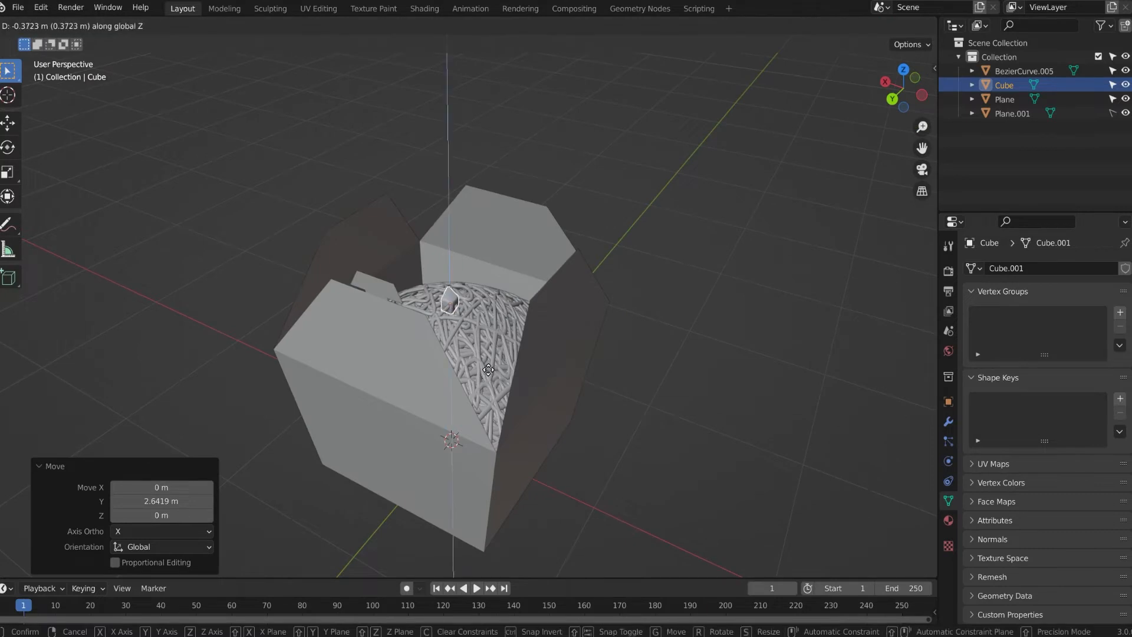
pyautogui.click(420, 356)
# - Stretch the piece along Z by a factor of about 1.37
pyautogui.scroll(3, 420, 356)
pyautogui.scroll(4, 420, 356)
pyautogui.moveTo(415, 352); pyautogui.dragTo(479, 377, button='middle')
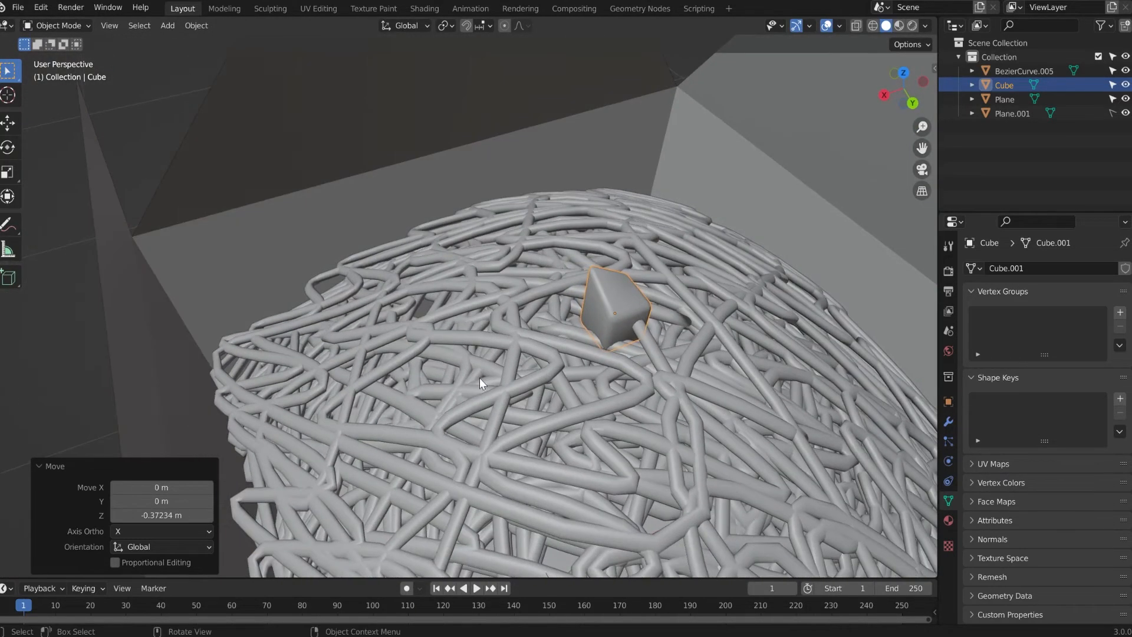
pyautogui.press('s')
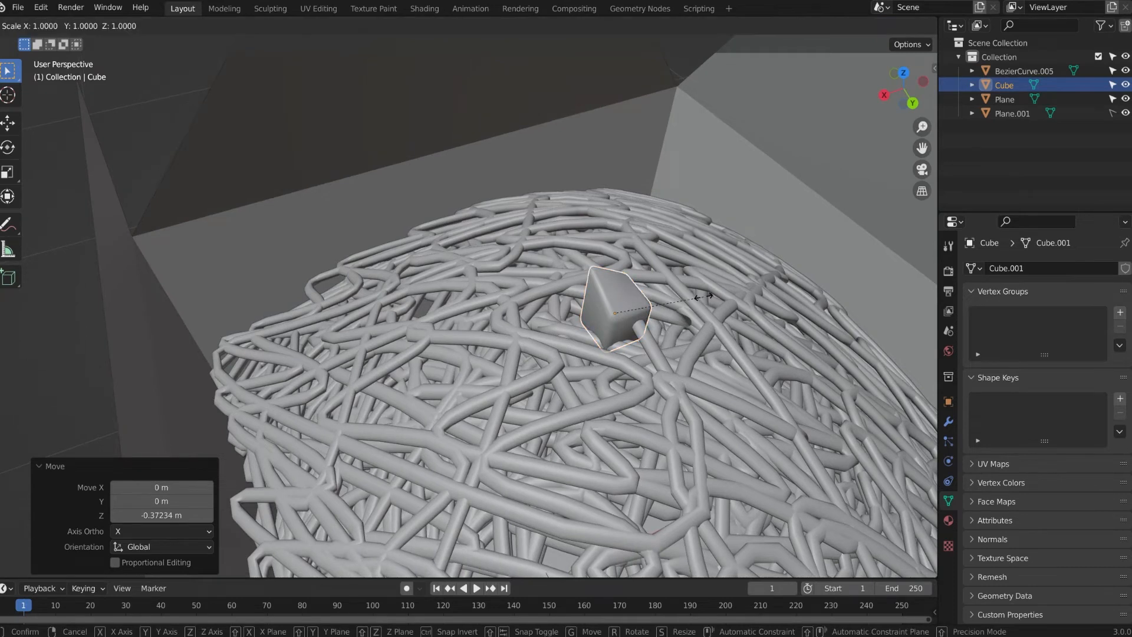
pyautogui.press('z')
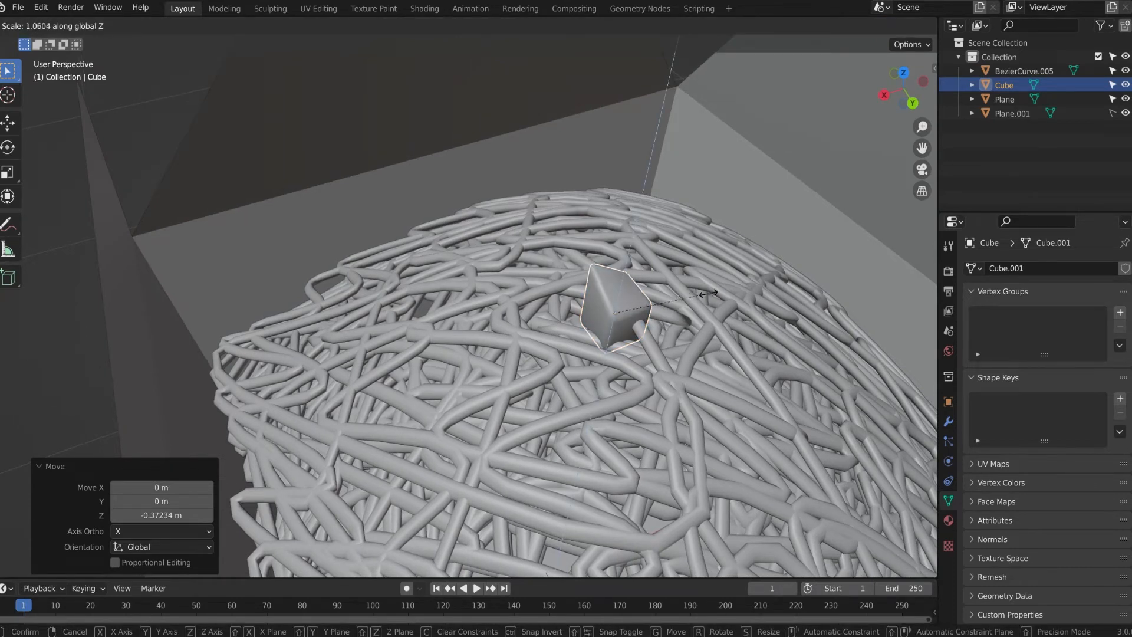
pyautogui.click(734, 278)
# - Rotate the piece about -454° in the view and sink it about 0.016 m along Z into the noodles
pyautogui.press('r')
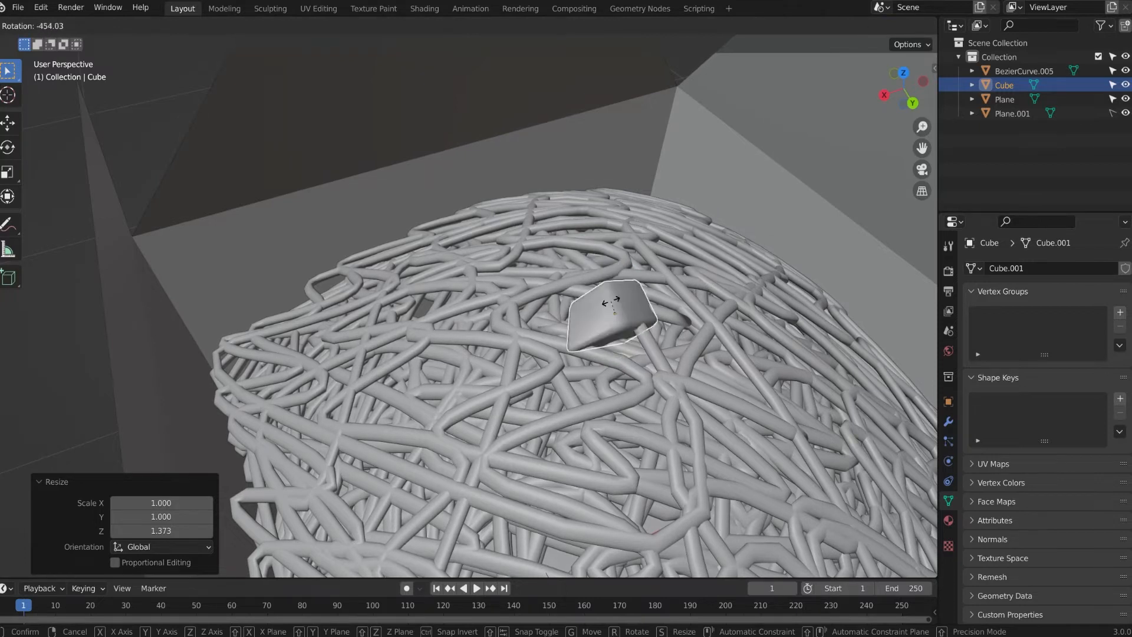
pyautogui.click(612, 302)
pyautogui.press('g')
pyautogui.press('z')
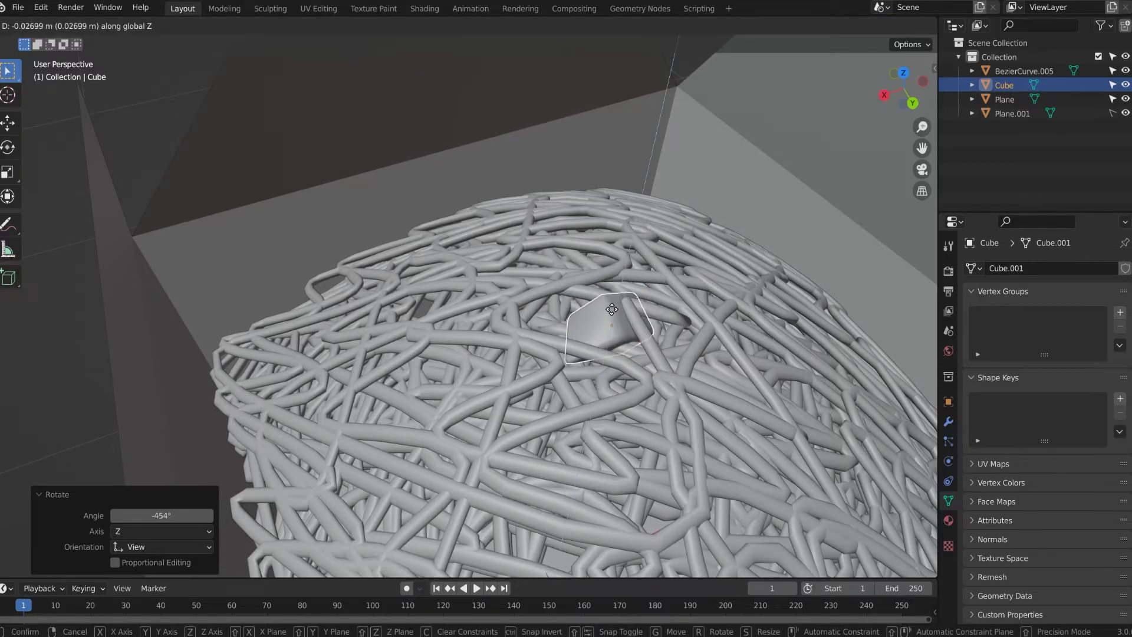
pyautogui.click(612, 309)
# - Duplicate the piece about 0.41 m along X and -0.14 m along Y, sink it about 0.13 m, and rotate it about -175°
pyautogui.hotkey('shift', 'd')
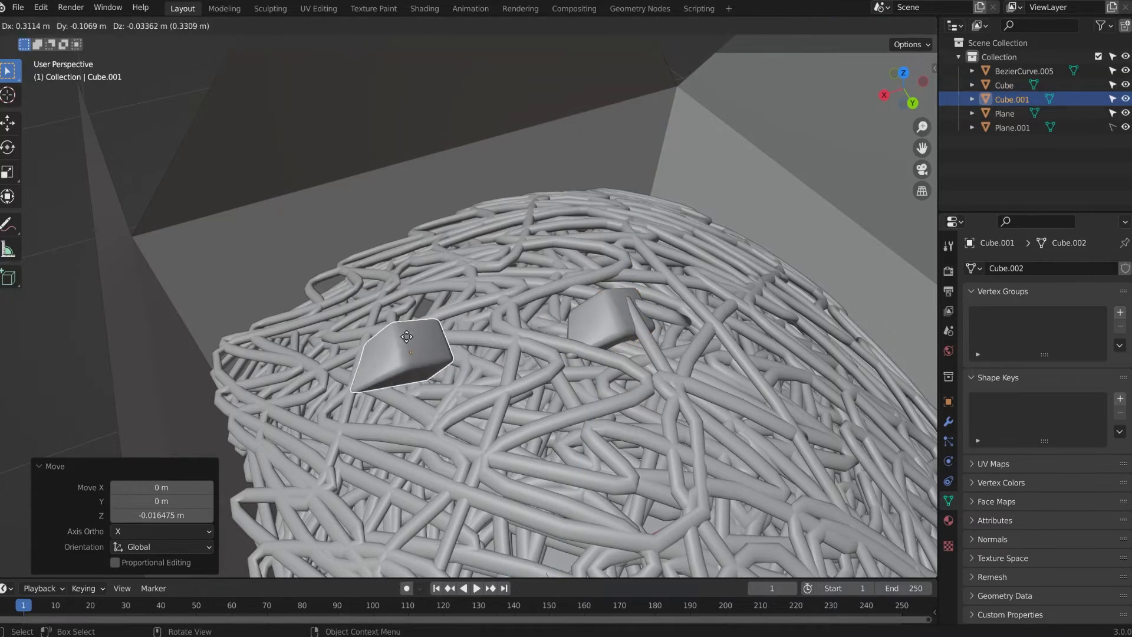
pyautogui.click(482, 342)
pyautogui.press('g')
pyautogui.press('z')
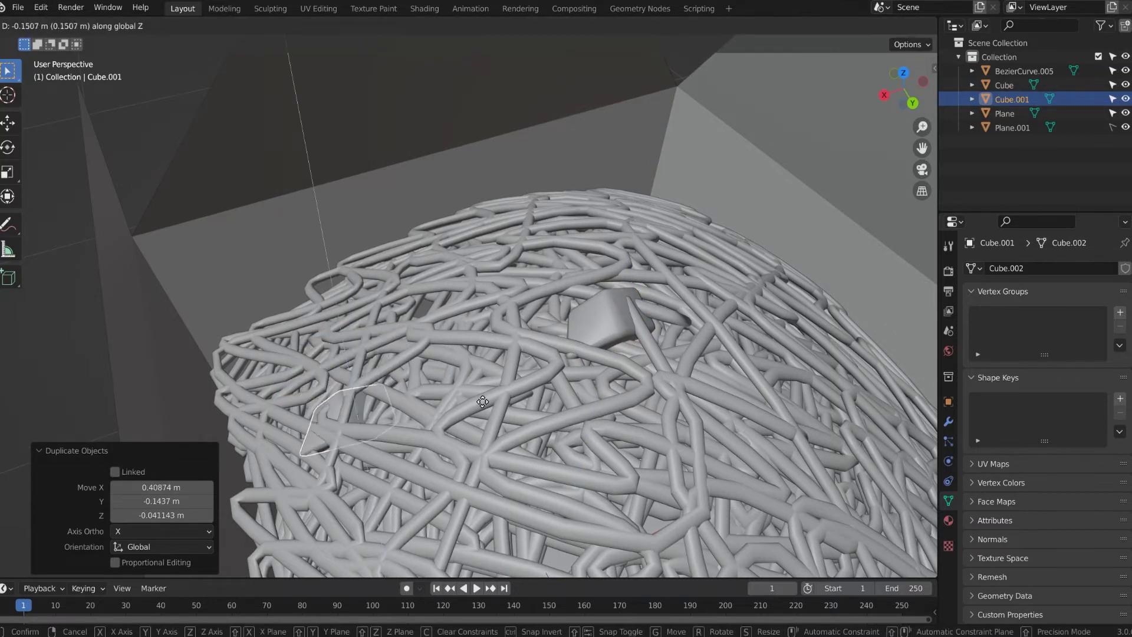
pyautogui.click(479, 394)
pyautogui.press('r')
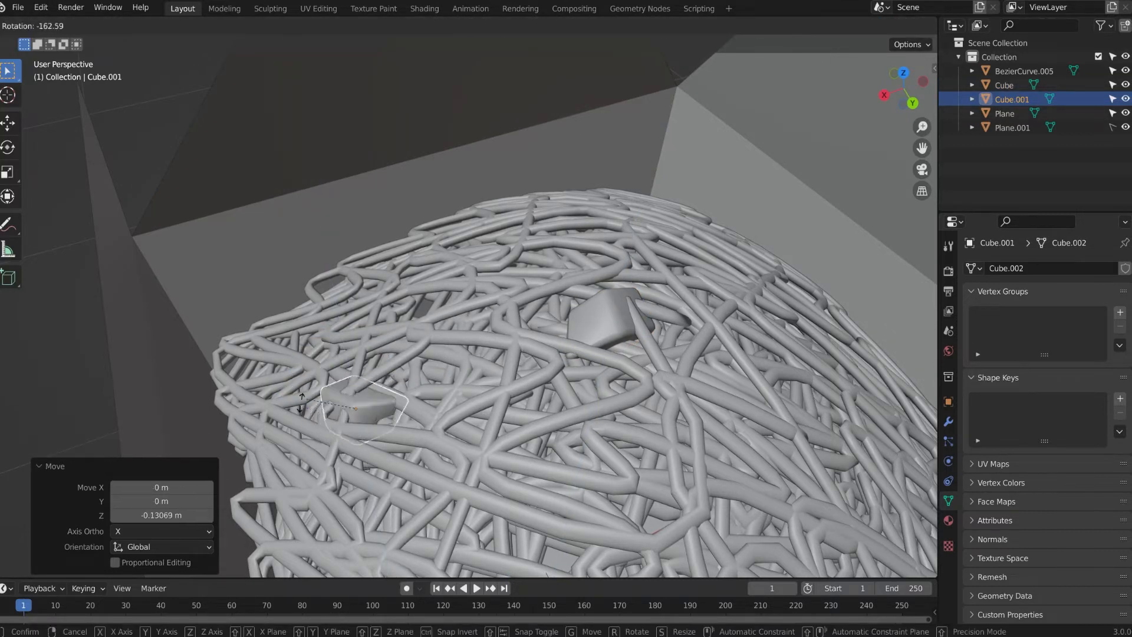
pyautogui.click(307, 408)
# - Duplicate the second piece about -0.69 m along X and -0.29 m along Y with Z locked, and rotate it about 62°
pyautogui.moveTo(307, 408); pyautogui.dragTo(547, 490, button='middle')
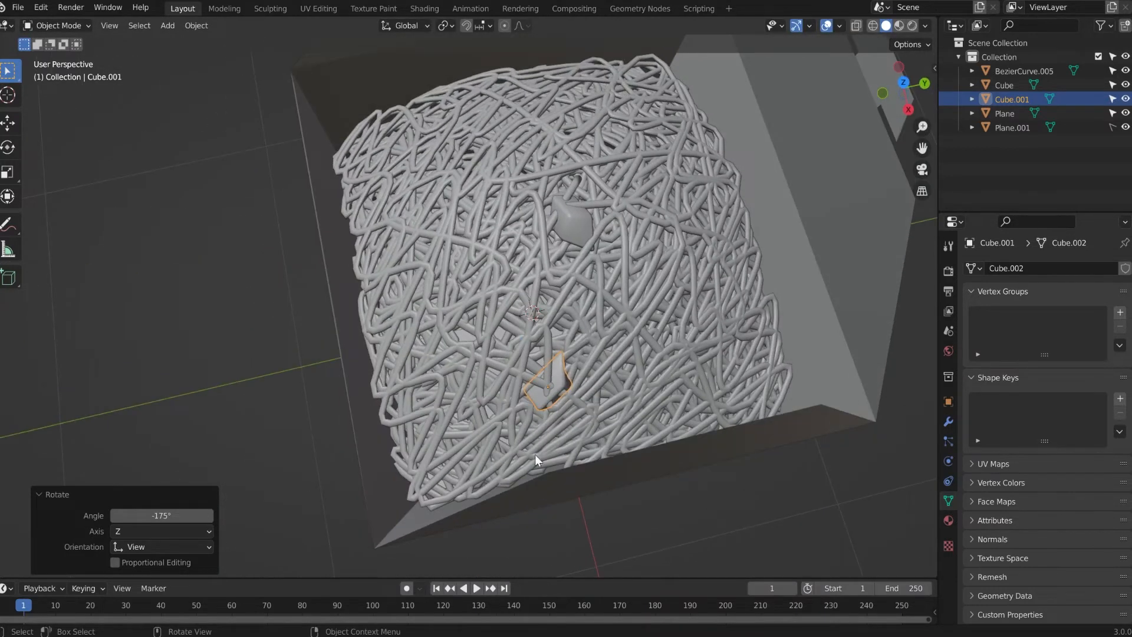
pyautogui.hotkey('shift', 'd')
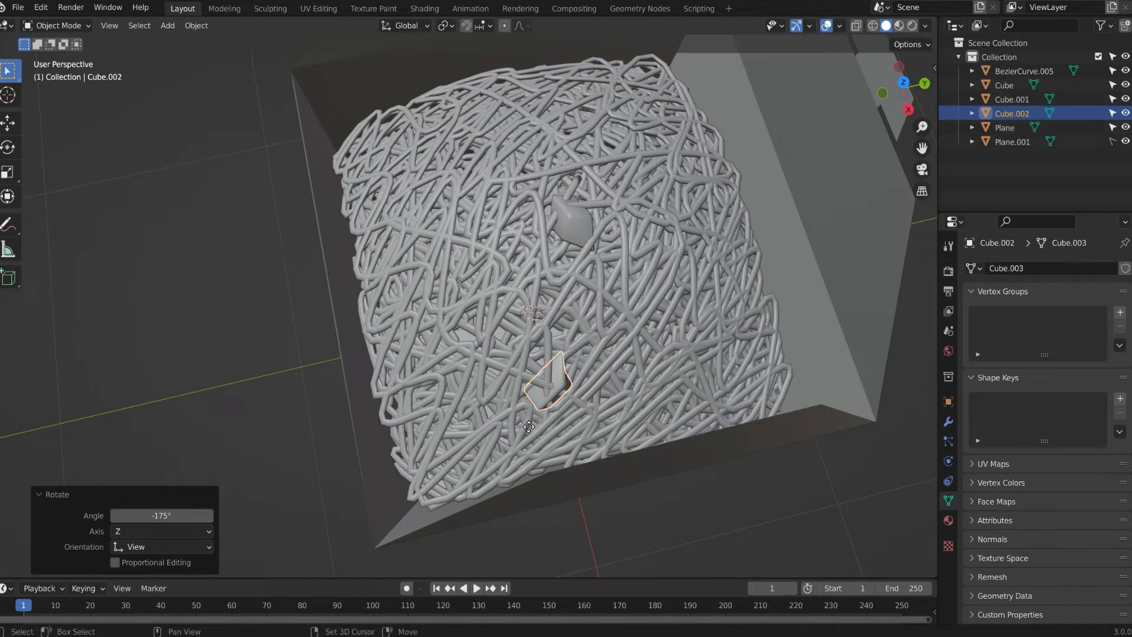
pyautogui.hotkey('shift', 'z')
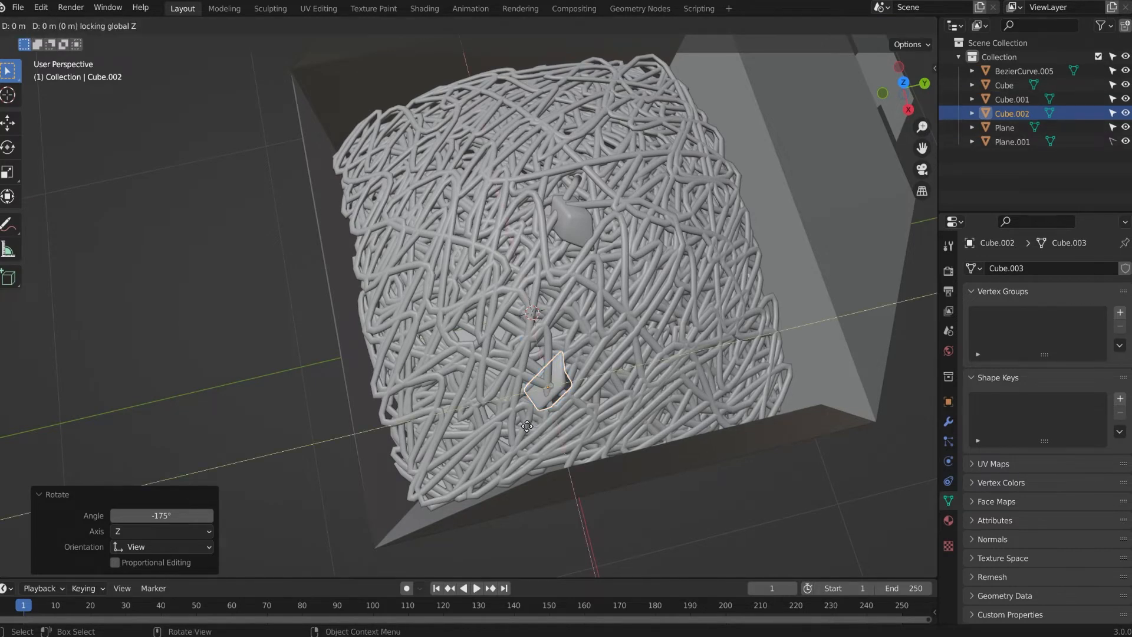
pyautogui.click(382, 222)
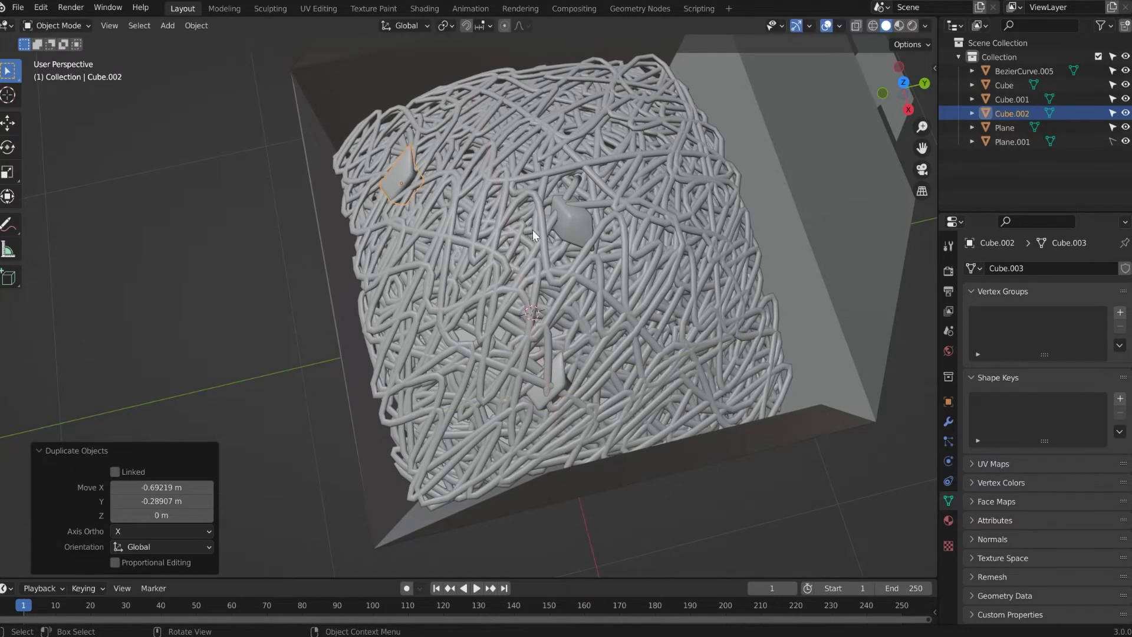
pyautogui.press('r')
pyautogui.click(427, 330)
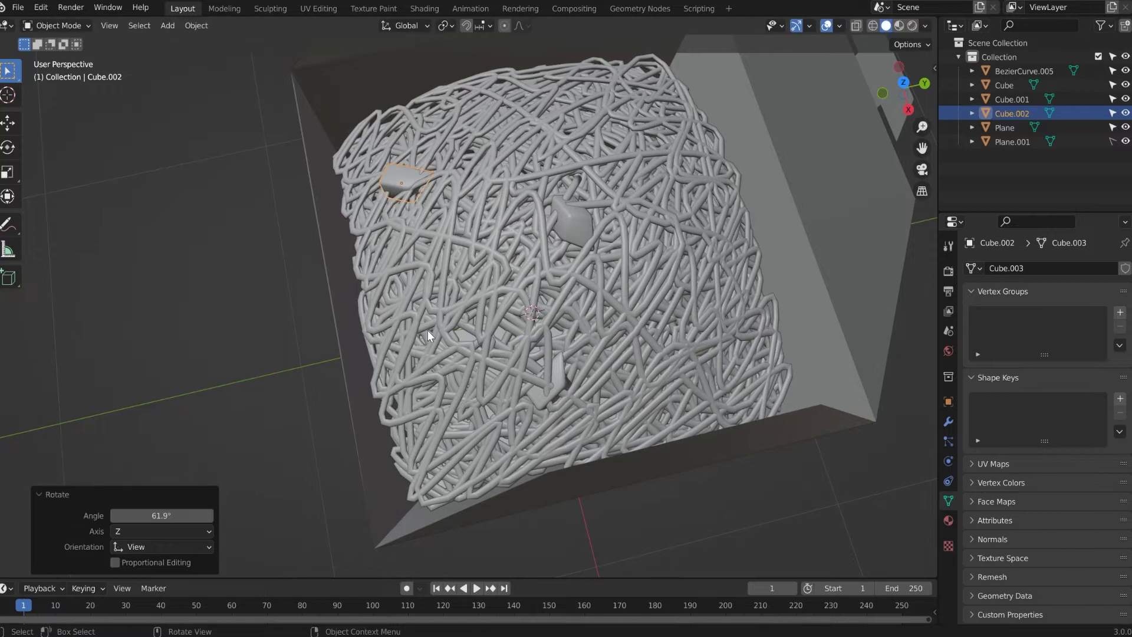
# - Add two successive duplicates, offset about 0.72, 0.90, -0.14 m and -0.99, -0.02, 0 m in XYZ, rotating the second about 194°
pyautogui.hotkey('shift', 'd')
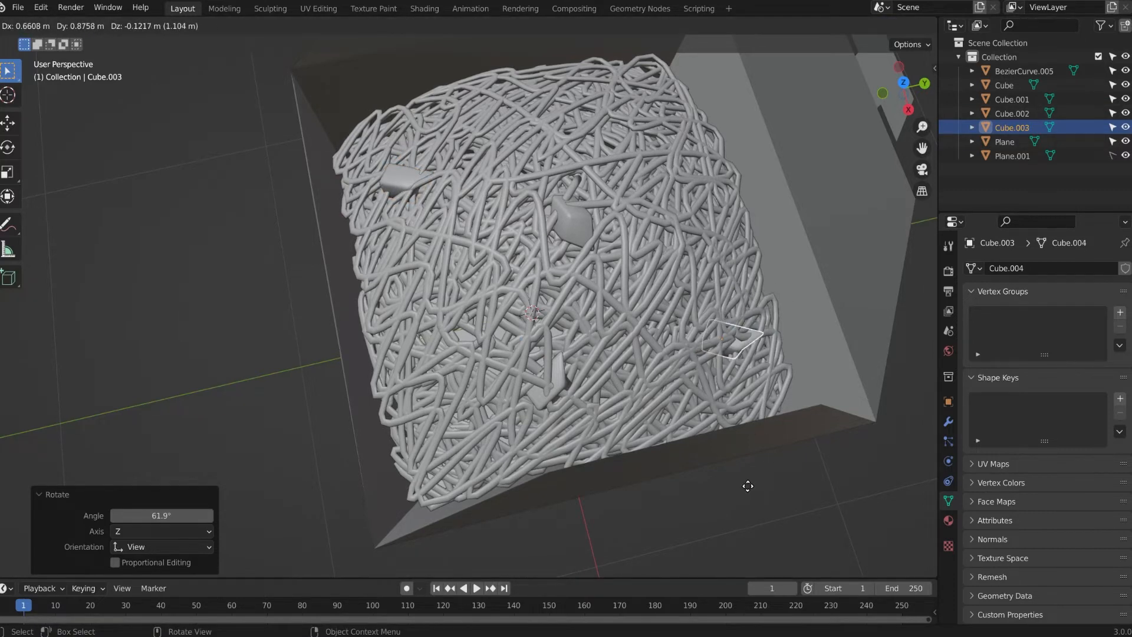
pyautogui.click(758, 504)
pyautogui.hotkey('shift', 'd')
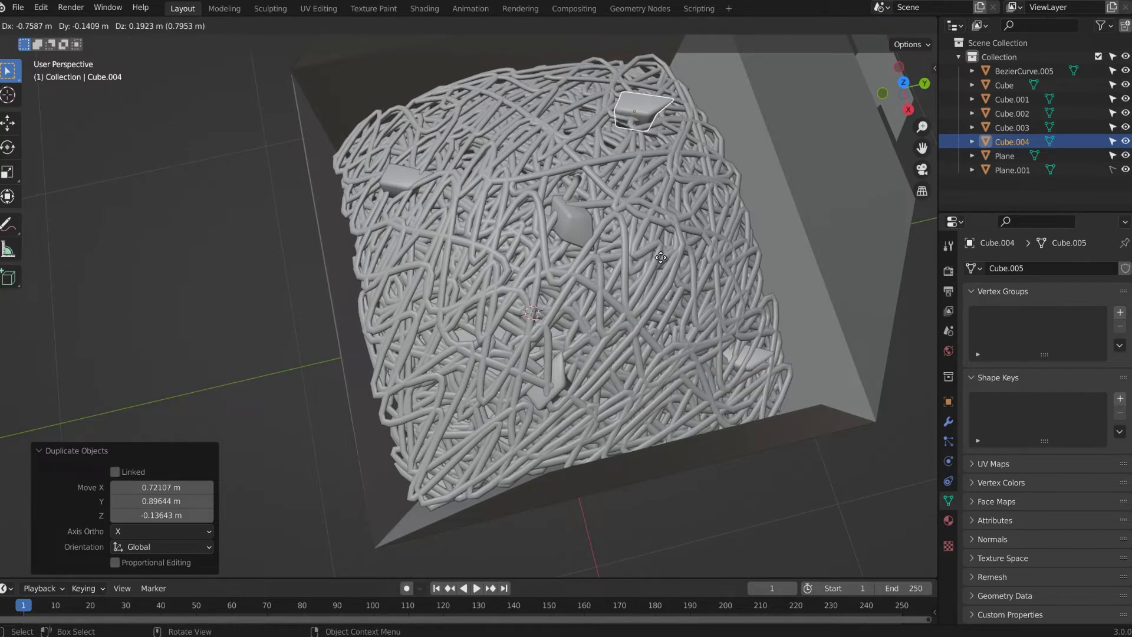
pyautogui.hotkey('shift', 'z')
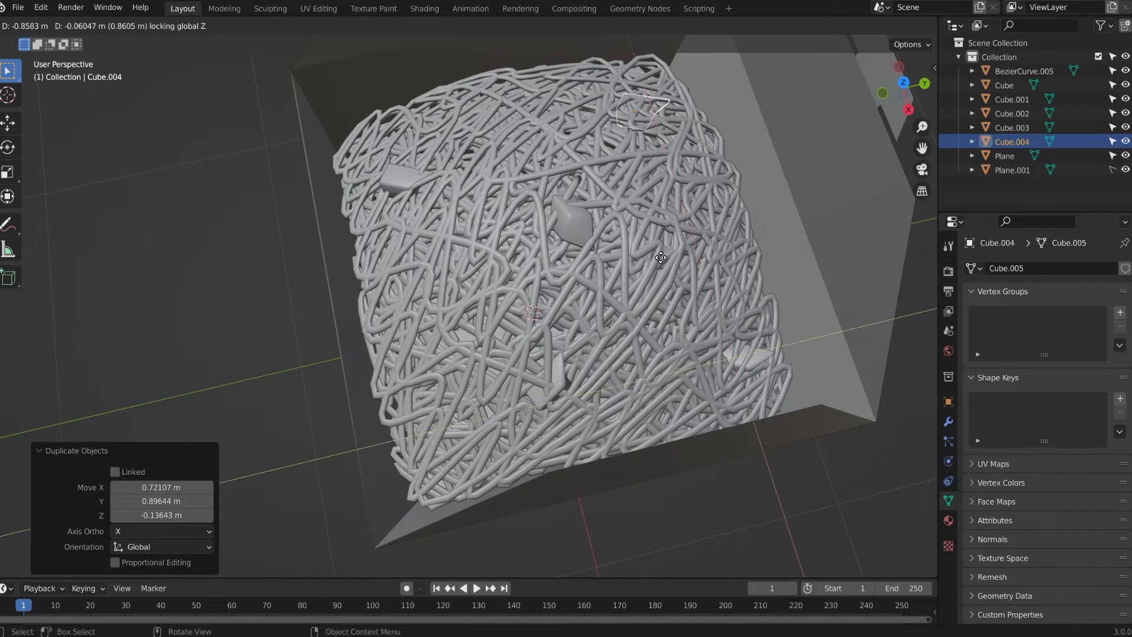
pyautogui.click(659, 219)
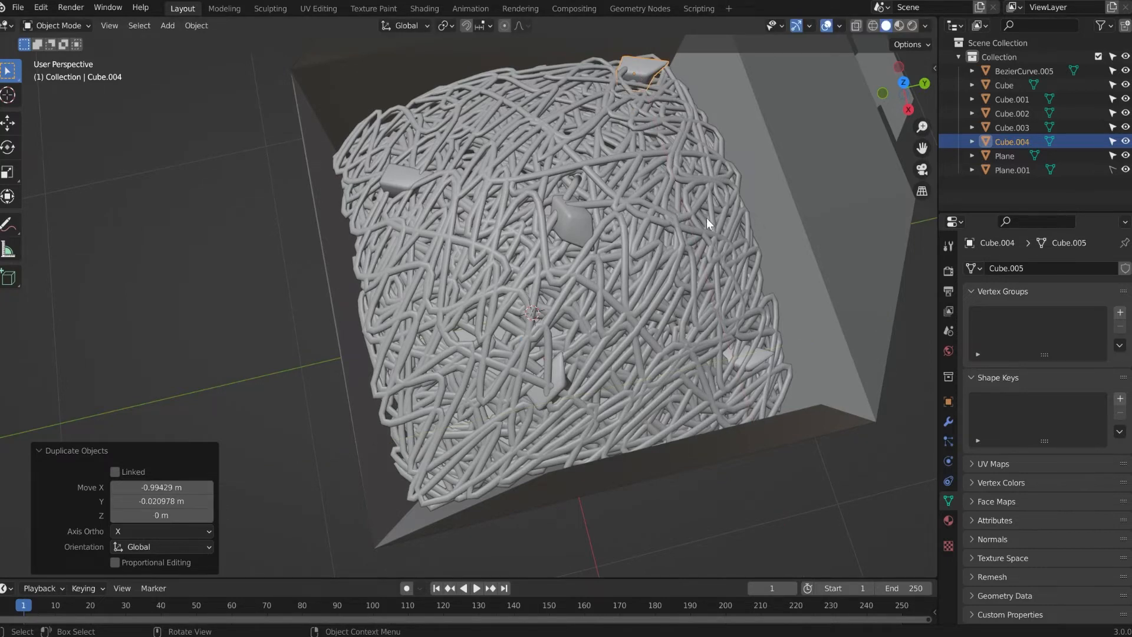
pyautogui.press('r')
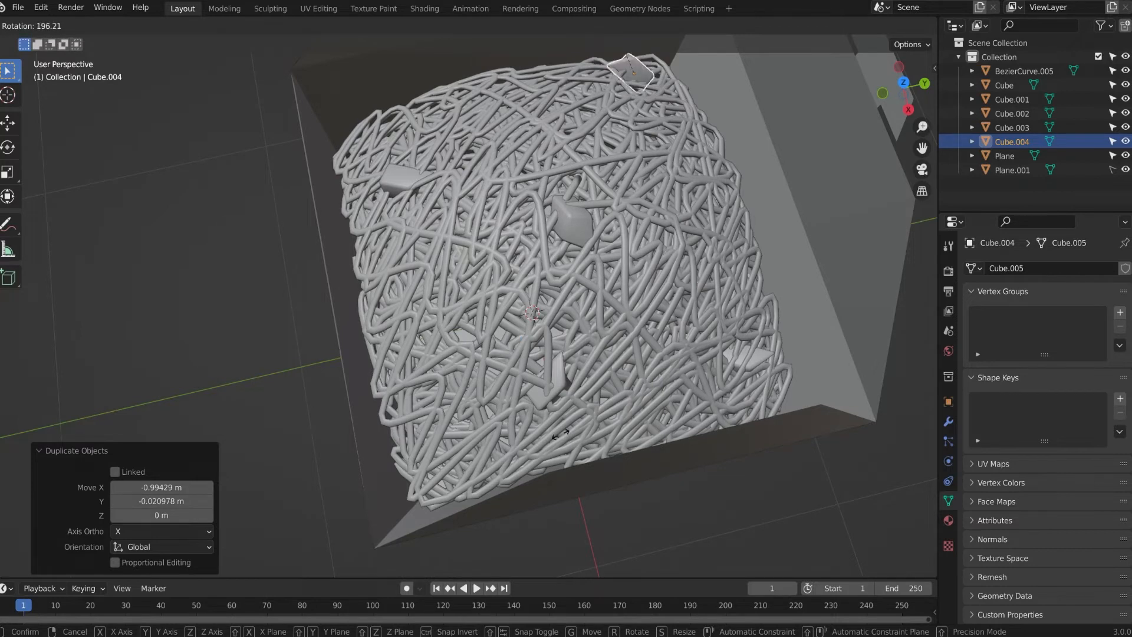
pyautogui.click(555, 451)
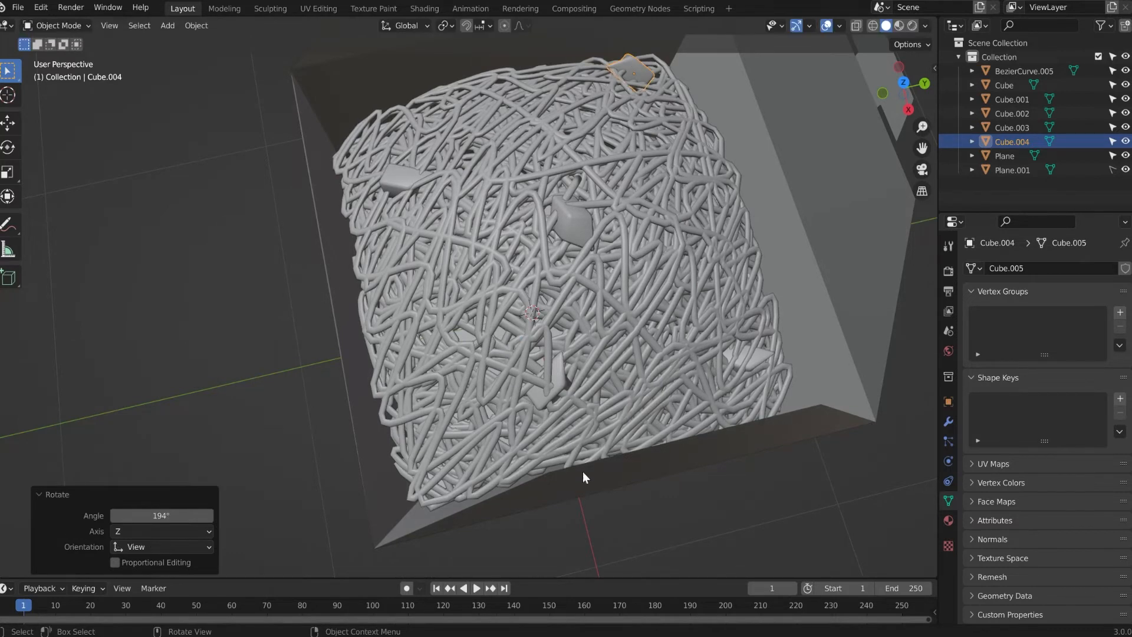
# - Duplicate the last piece about 0.88 m along X and -0.78 m along Y with Z locked, and raise it about 0.098 m plus 0.026 m
pyautogui.hotkey('shift', 'd')
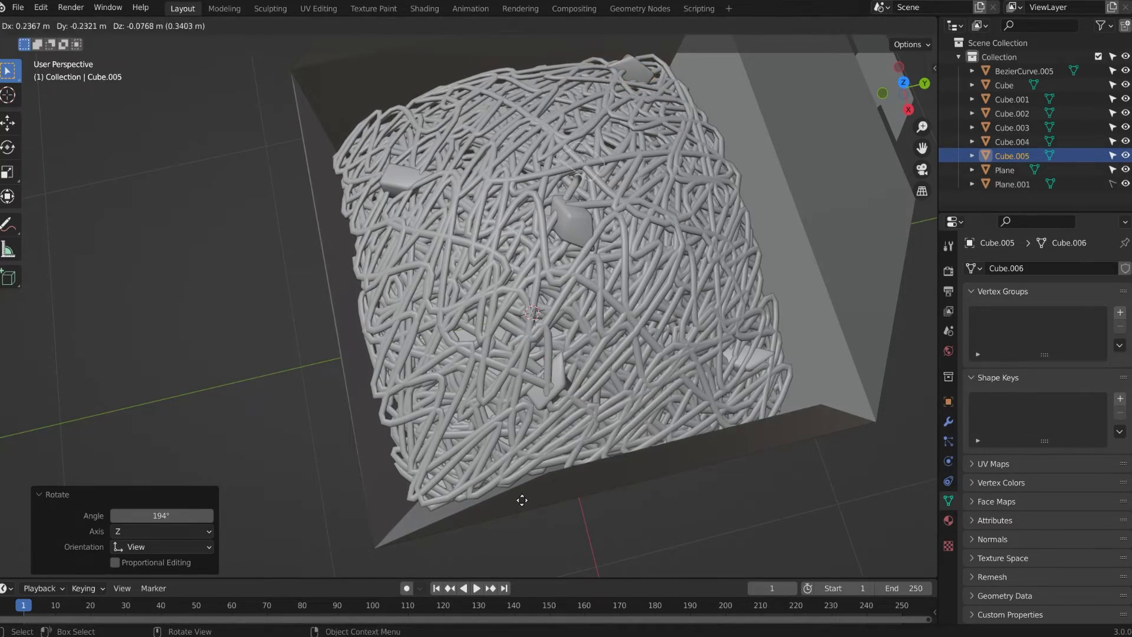
pyautogui.hotkey('shift', 'z')
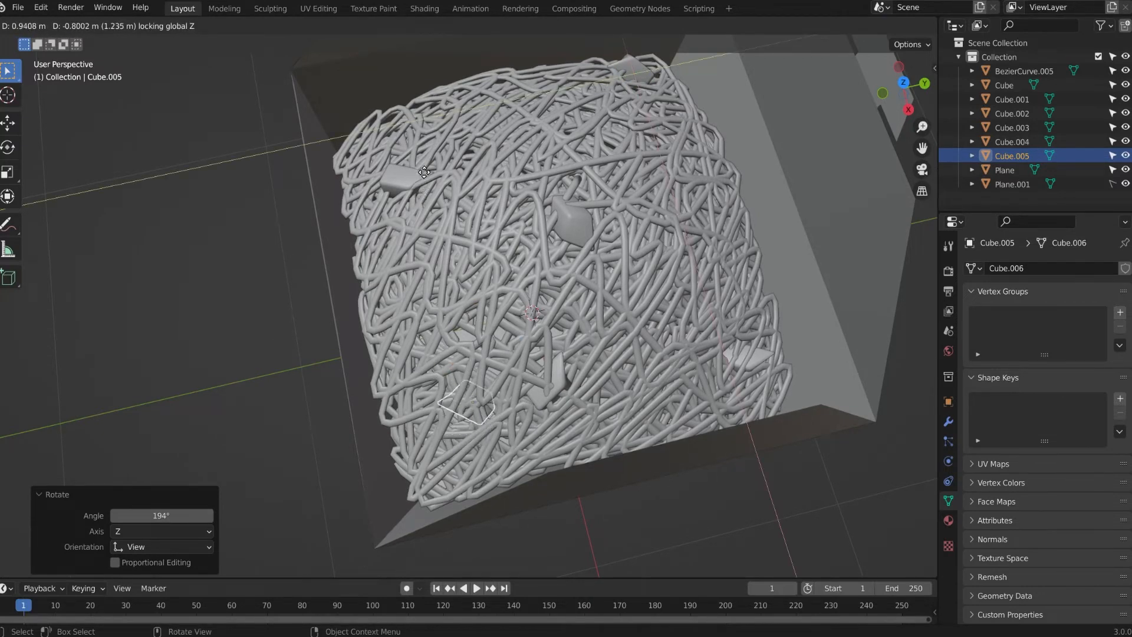
pyautogui.click(426, 152)
pyautogui.press('g')
pyautogui.press('z')
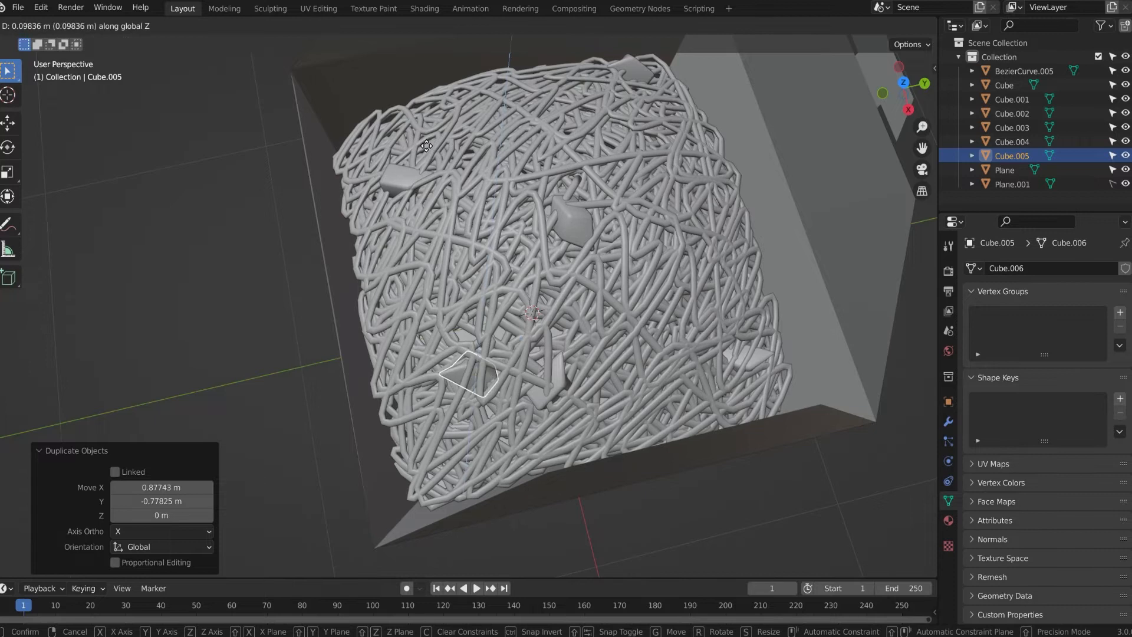
pyautogui.click(426, 146)
pyautogui.press('g')
pyautogui.press('z')
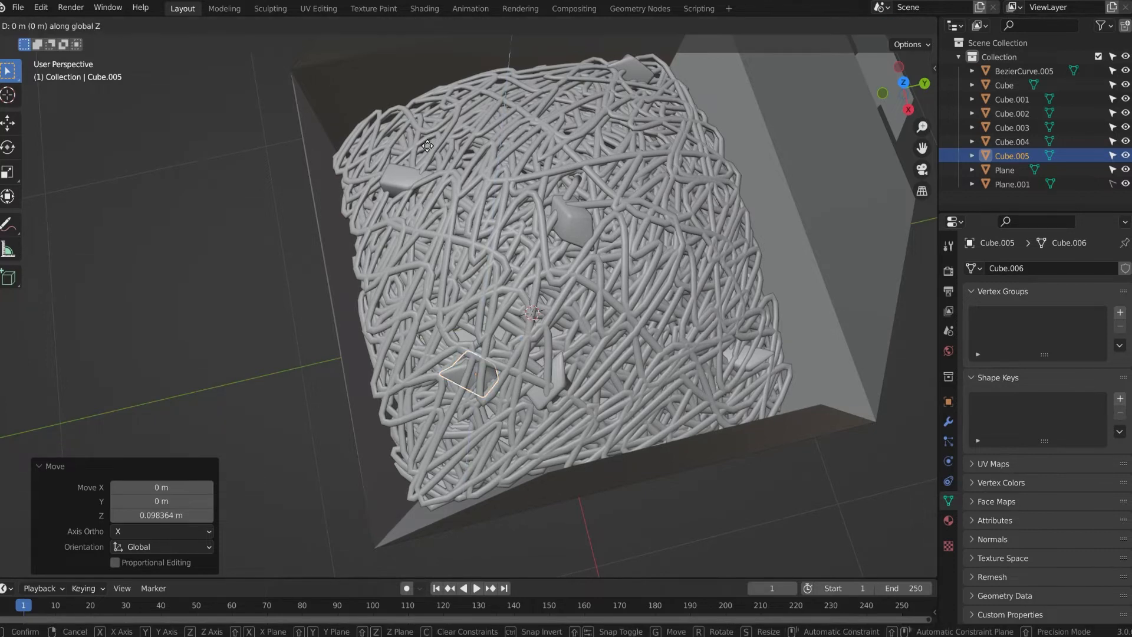
pyautogui.click(424, 144)
# - Shift the new piece about -0.11 m along X and -0.08 m along Y with Z locked, and rotate it about 92° in the view
pyautogui.press('g')
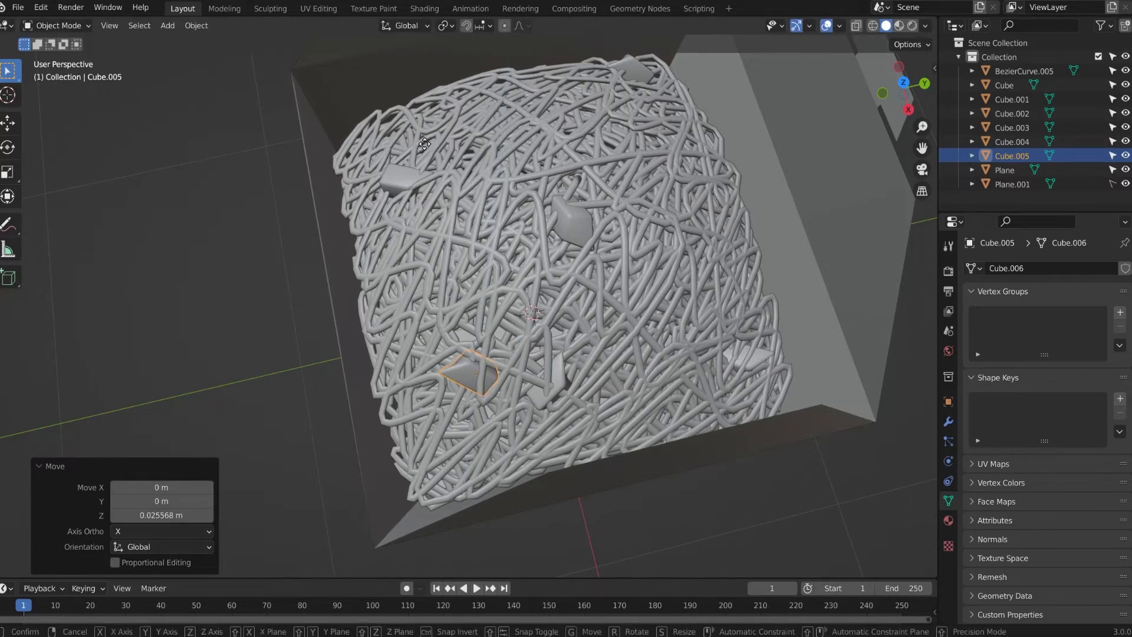
pyautogui.hotkey('shift', 'z')
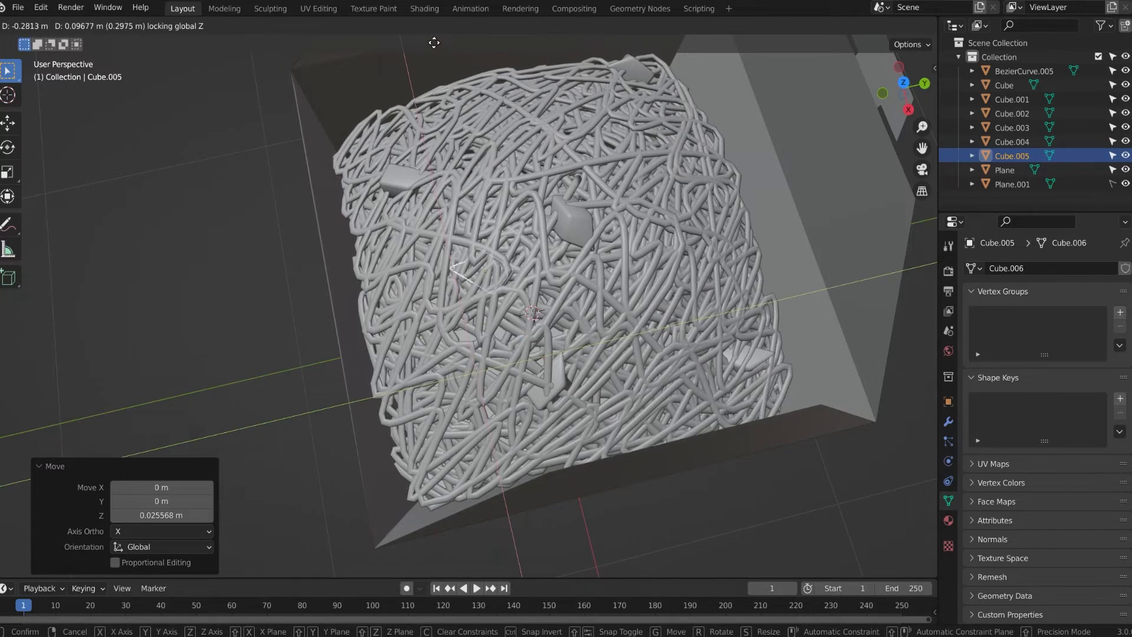
pyautogui.click(387, 112)
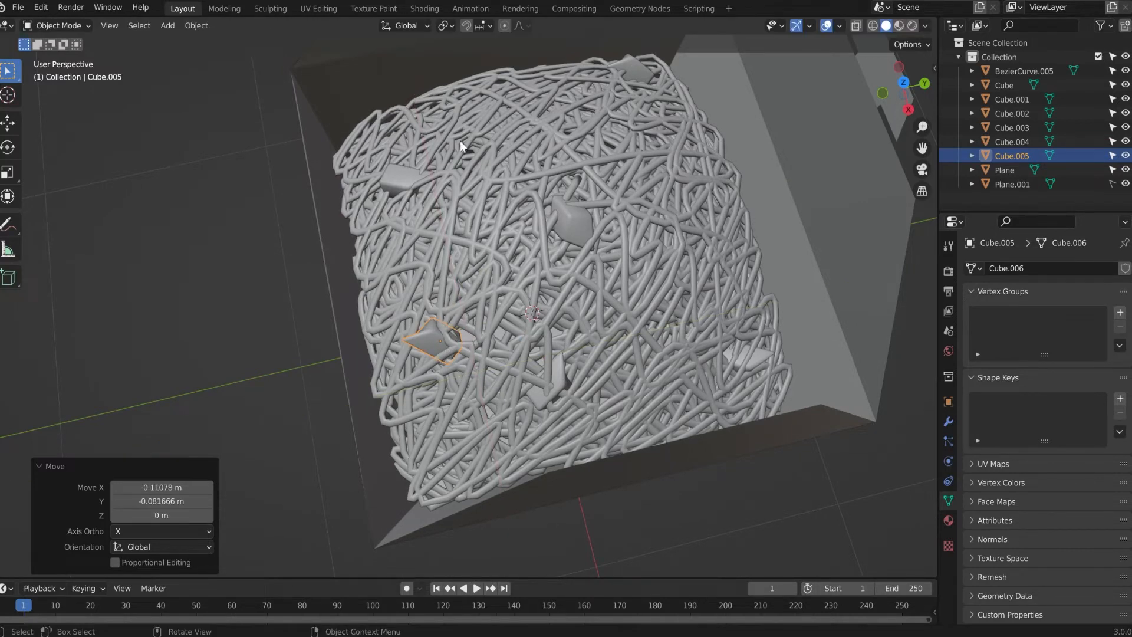
pyautogui.press('r')
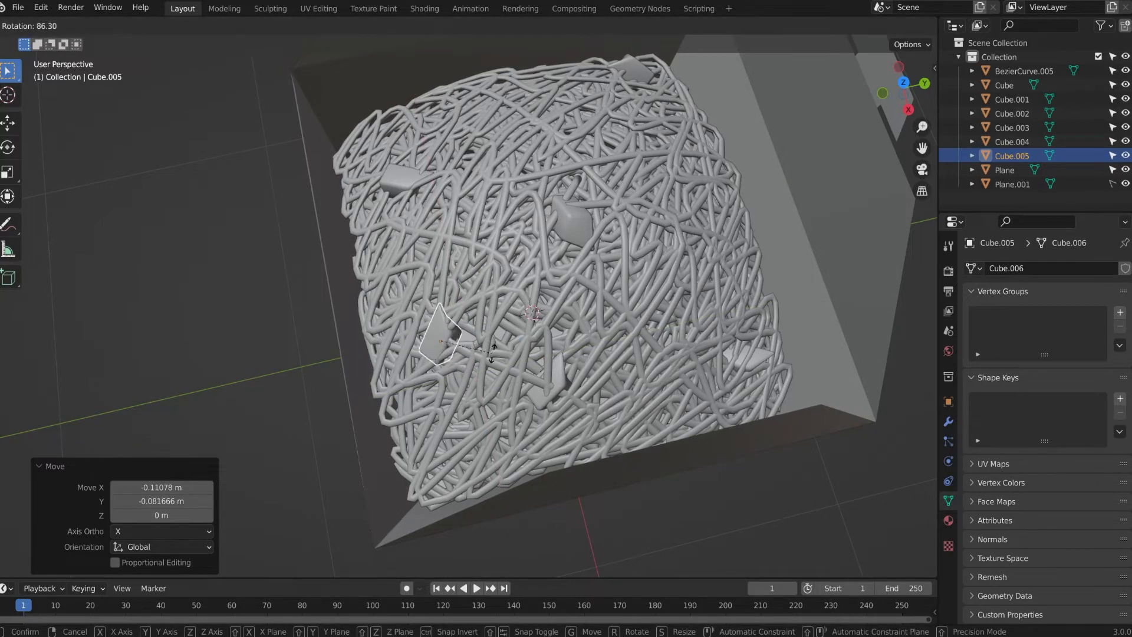
pyautogui.click(493, 362)
# - Duplicate the piece about -0.13 m along X and 0.93 m along Y with Z locked, and rotate it about -116°
pyautogui.hotkey('shift', 'd')
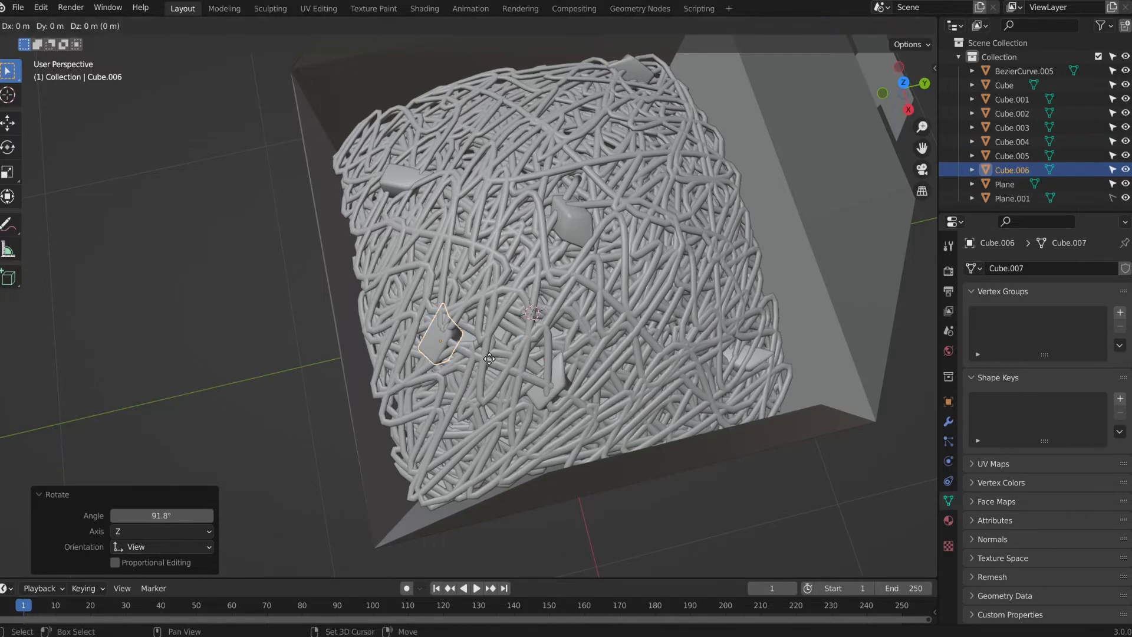
pyautogui.hotkey('shift', 'z')
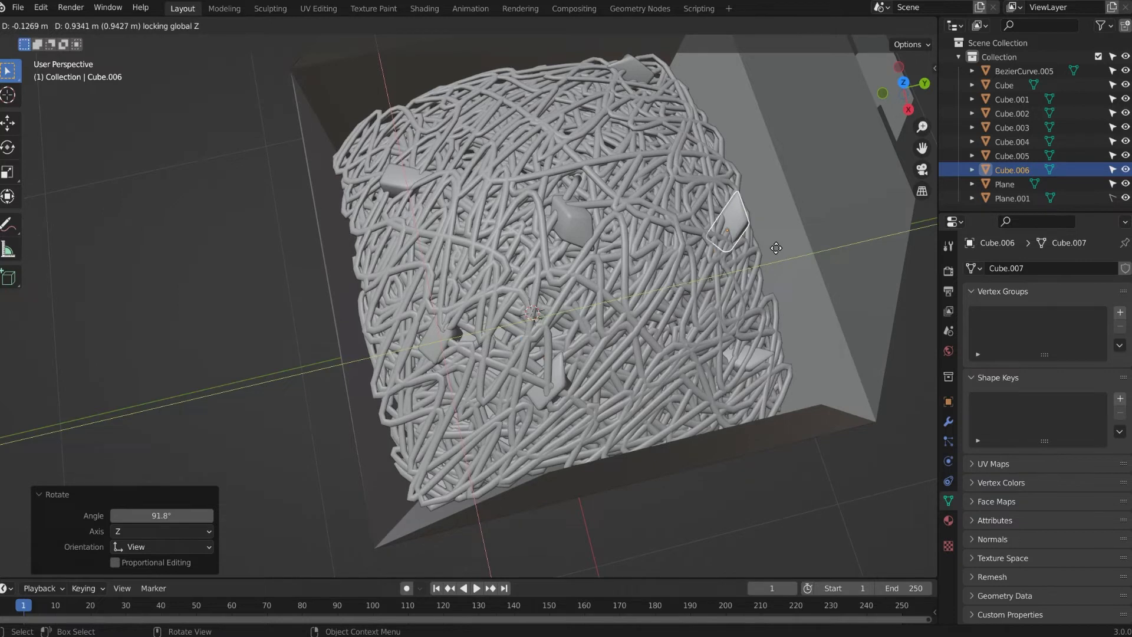
pyautogui.click(776, 247)
pyautogui.press('r')
pyautogui.click(708, 162)
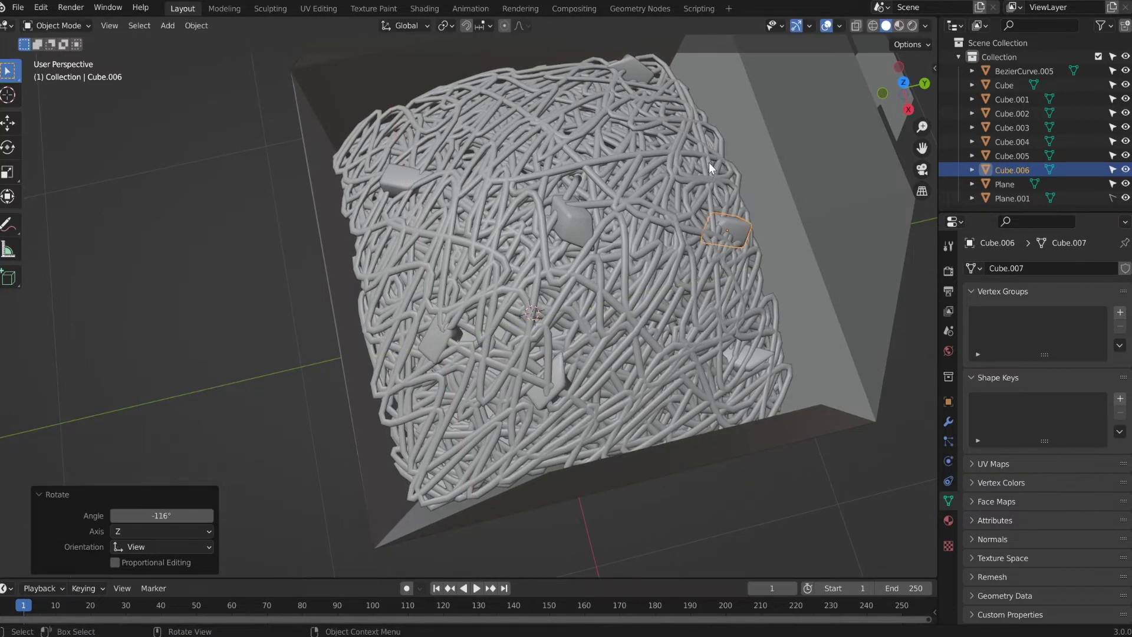
# - Add two successive duplicates, offset about 0.41, -0.37, 0 m and -0.01, -0.61, -0.03 m in XYZ
pyautogui.hotkey('shift', 'd')
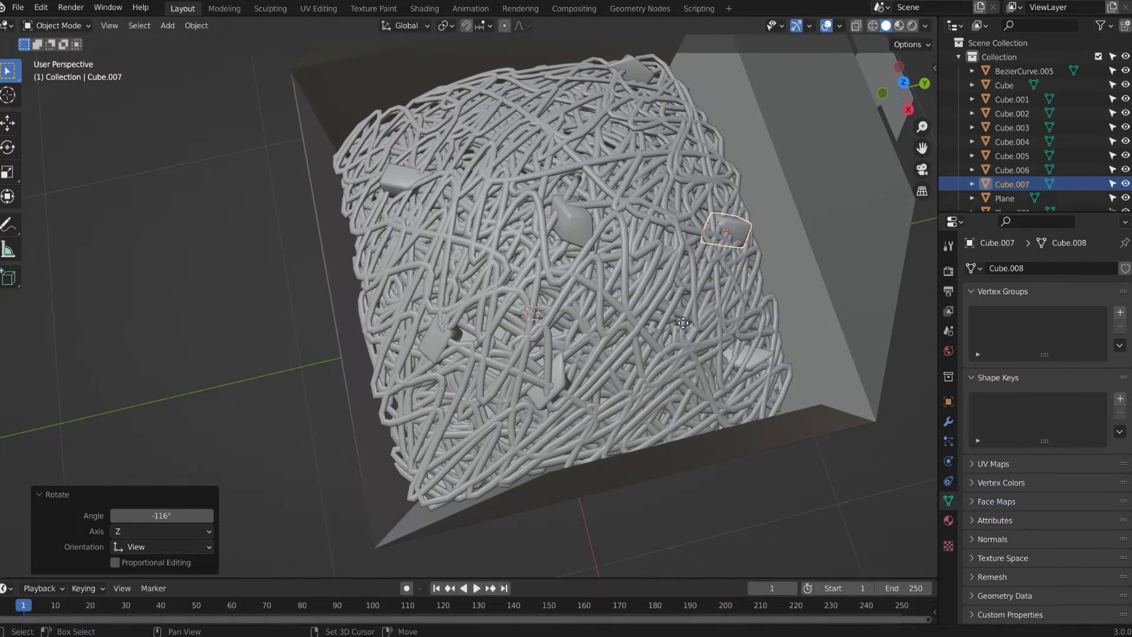
pyautogui.hotkey('shift', 'z')
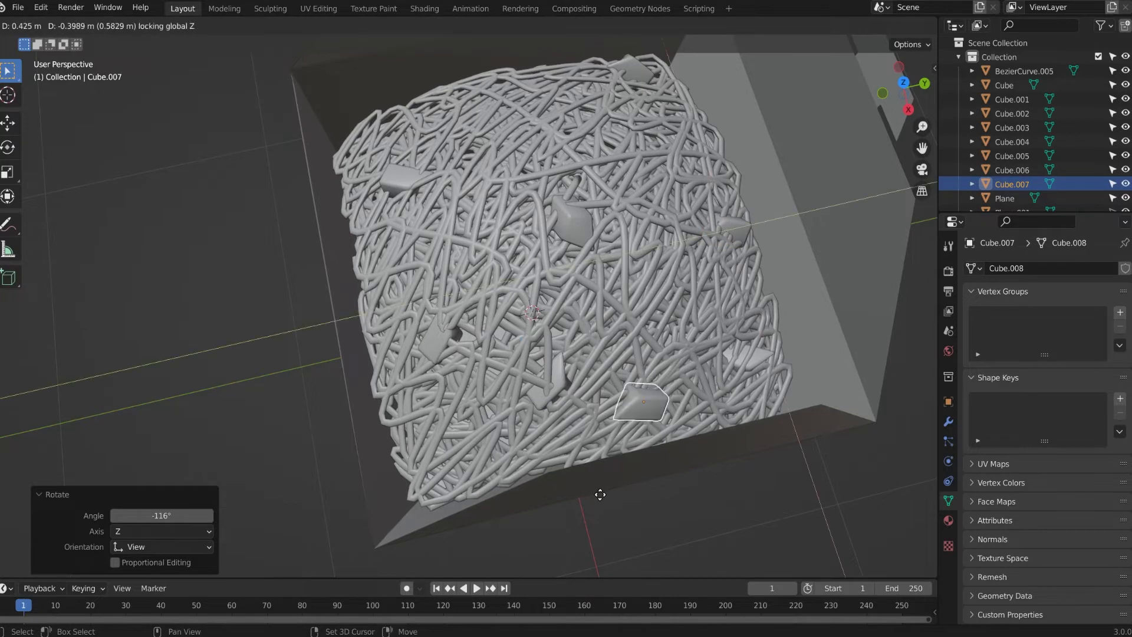
pyautogui.click(608, 488)
pyautogui.hotkey('shift', 'd')
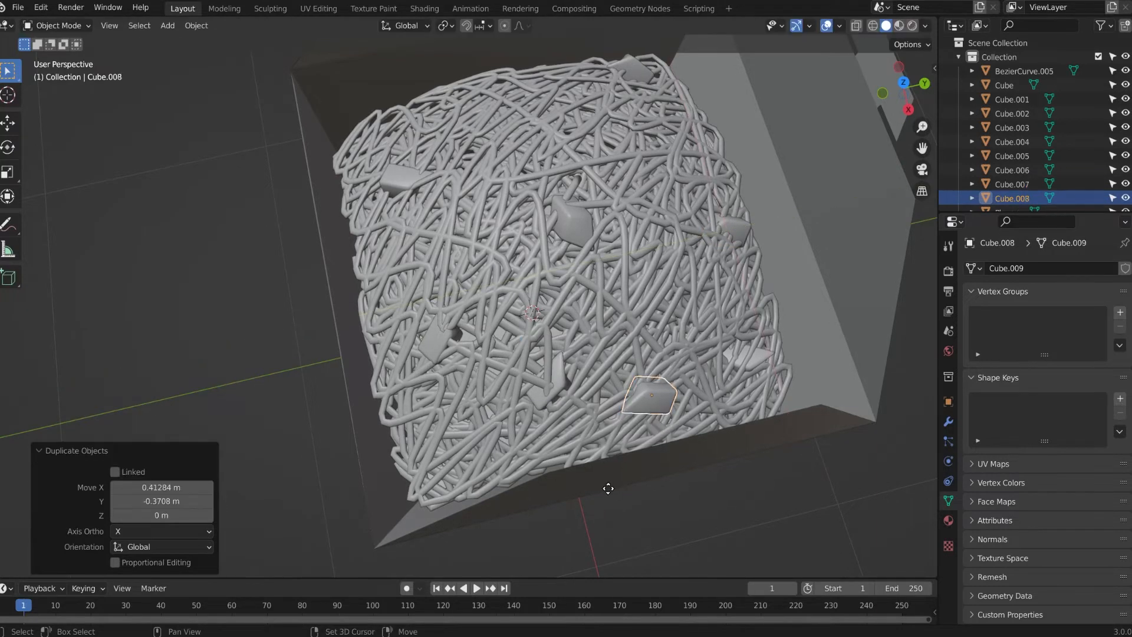
pyautogui.click(408, 534)
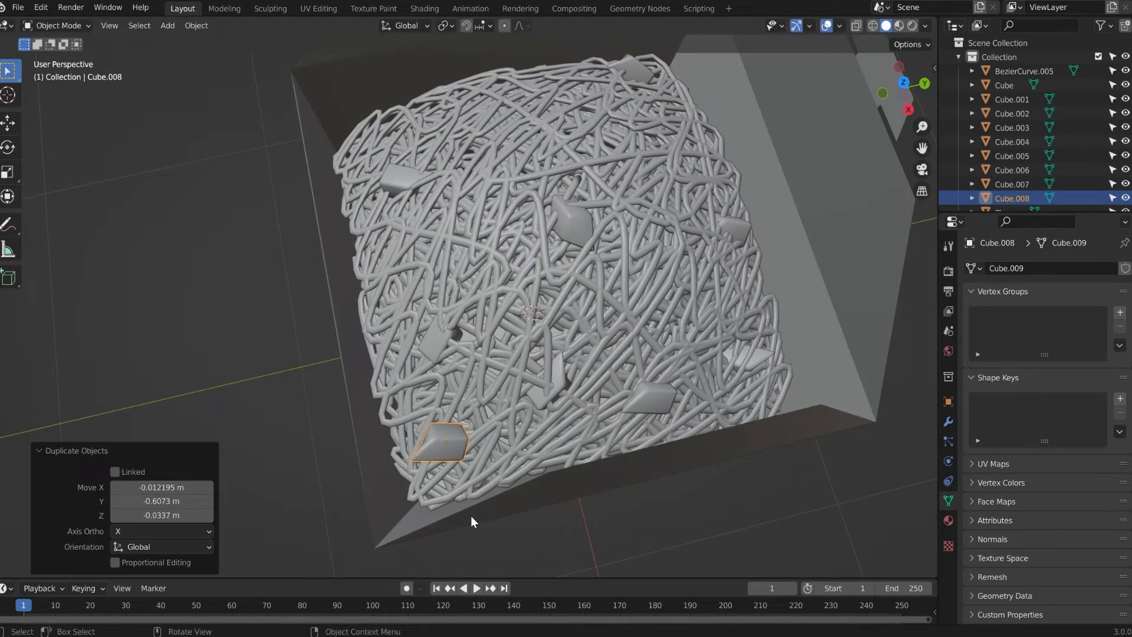
# - Sink the newest piece about 0.098 m along Z into the noodles and rotate it about -270° around the global X axis
pyautogui.press('g')
pyautogui.press('z')
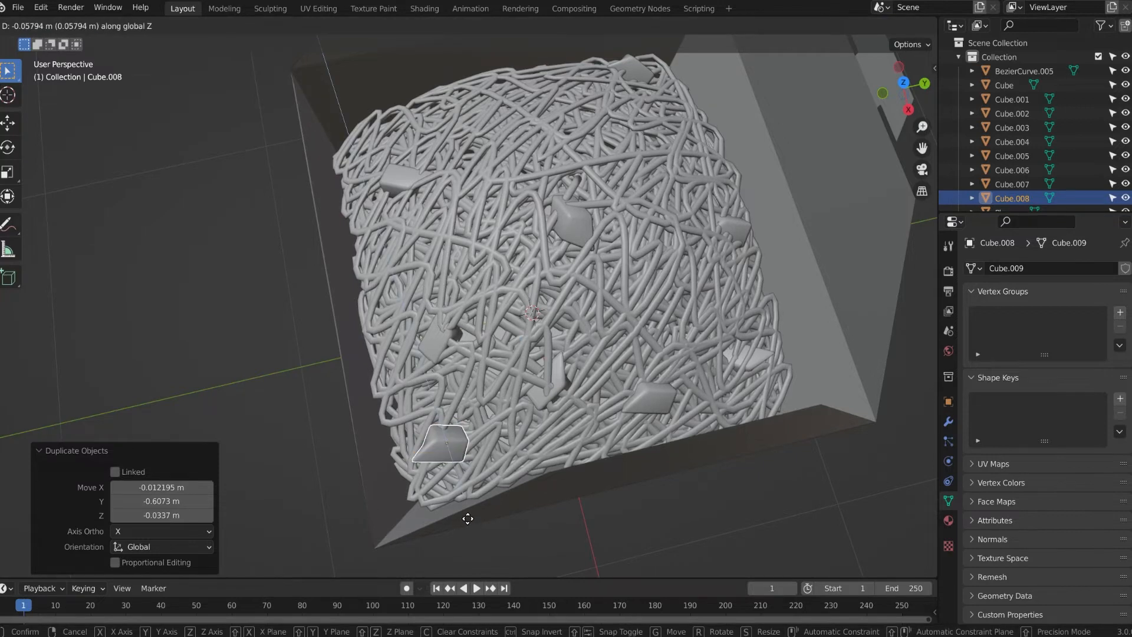
pyautogui.click(468, 519)
pyautogui.press('r')
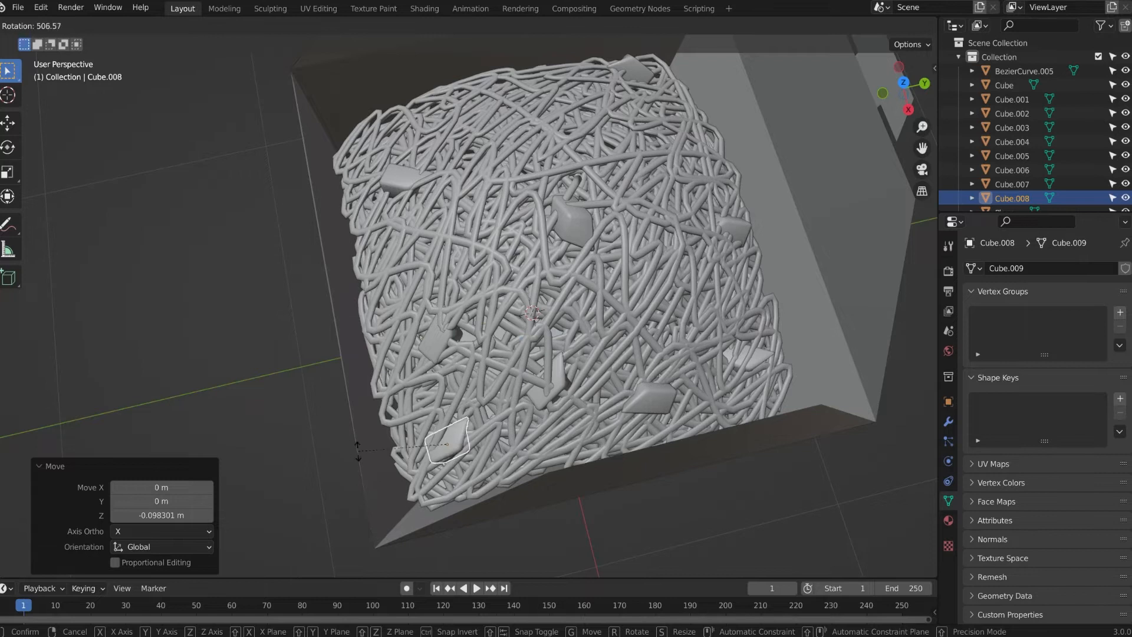
pyautogui.press('x')
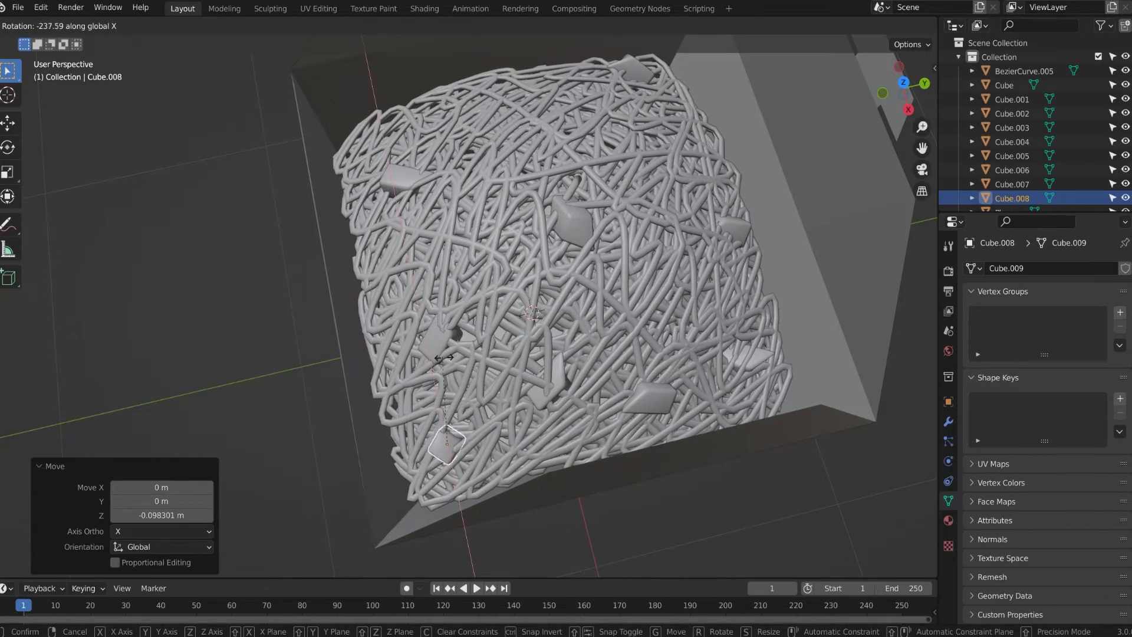
pyautogui.click(487, 370)
# - Duplicate Cube.007 and Cube.001 together about -0.88 m along X and 0.03 m along Y with Z locked, and rotate them about -186° around Z
pyautogui.moveTo(487, 376); pyautogui.dragTo(571, 266, button='middle')
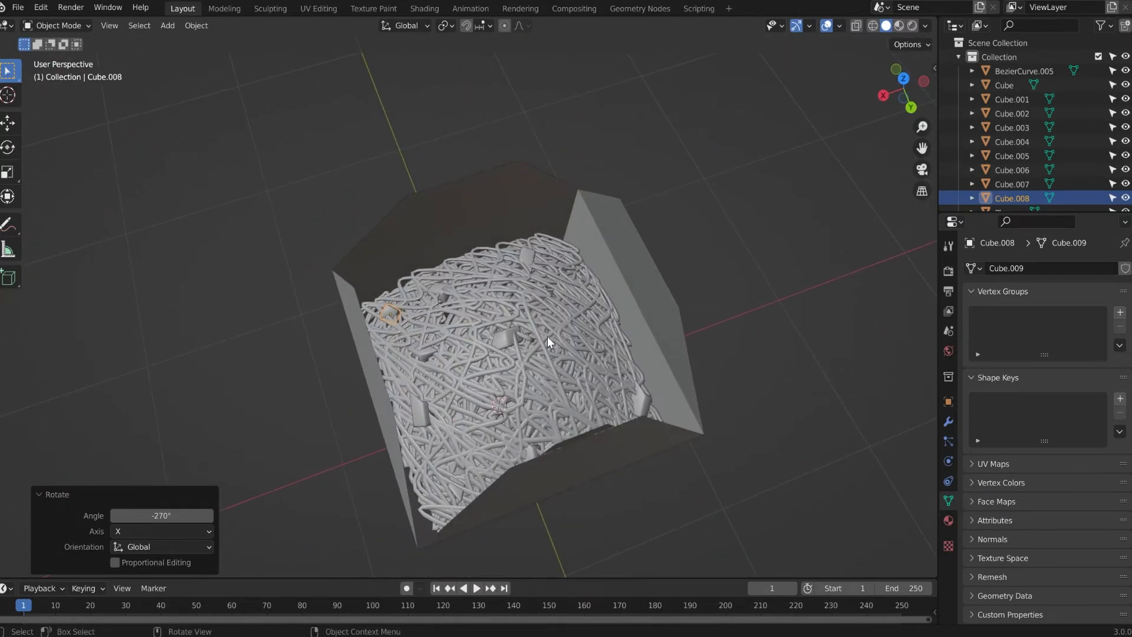
pyautogui.click(415, 415)
pyautogui.keyDown('shift'); pyautogui.click(424, 351); pyautogui.keyUp('shift')
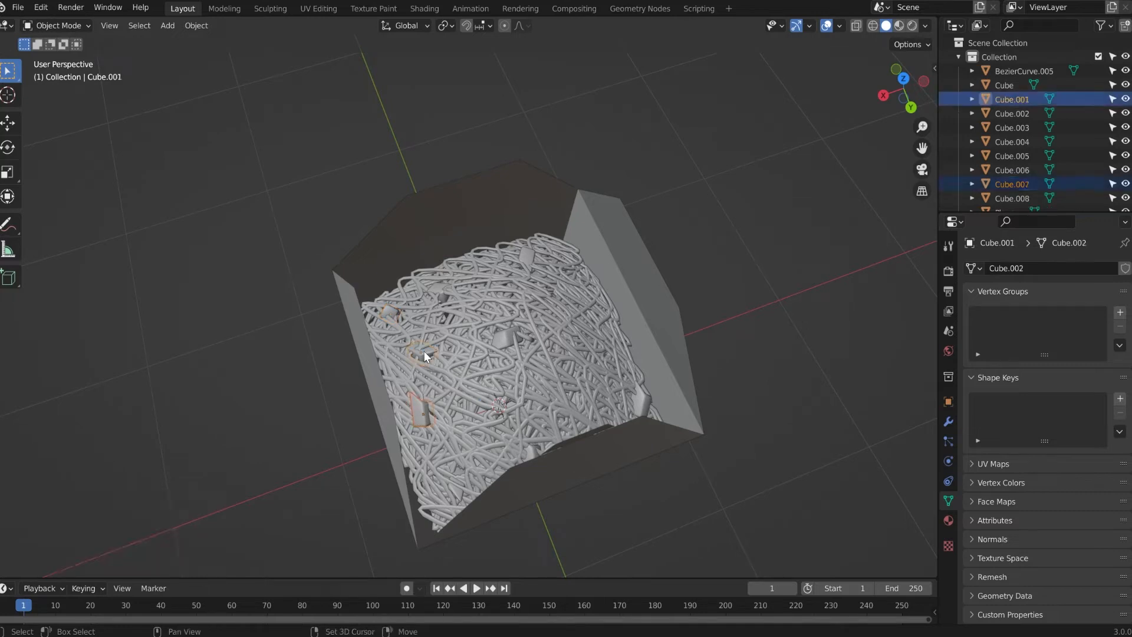
pyautogui.hotkey('shift', 'd')
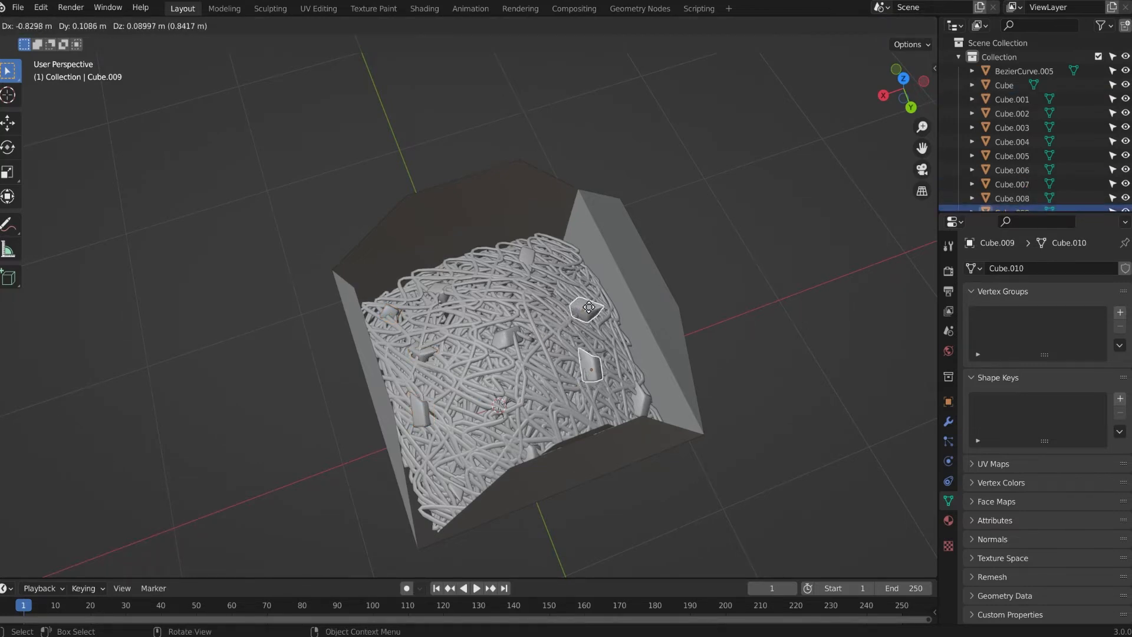
pyautogui.hotkey('shift', 'z')
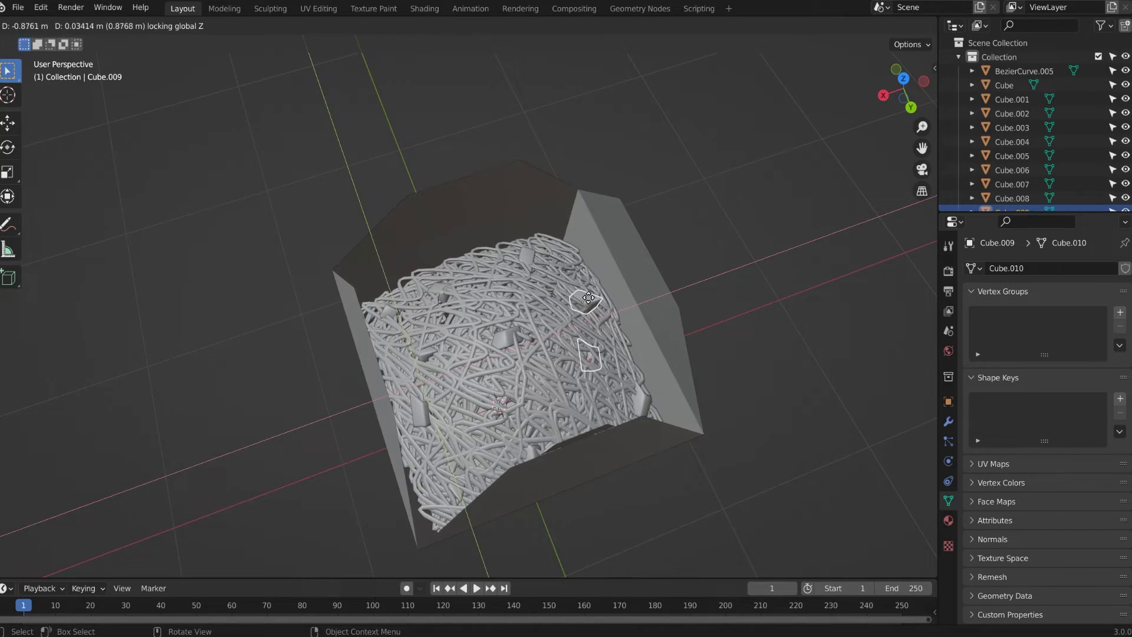
pyautogui.click(588, 296)
pyautogui.press('r')
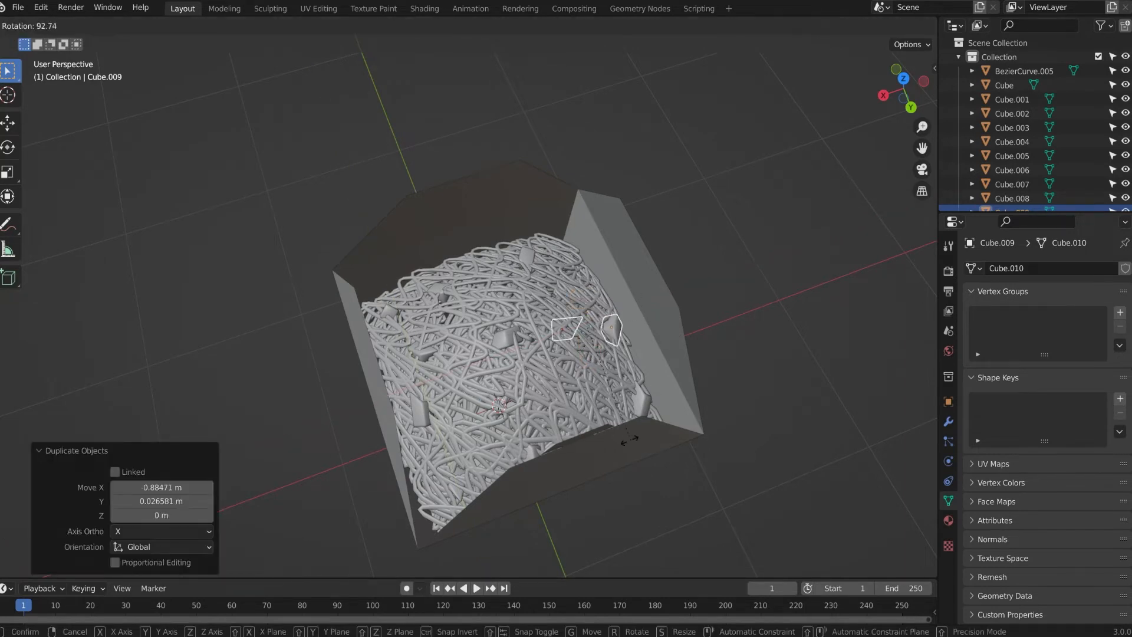
pyautogui.press('z')
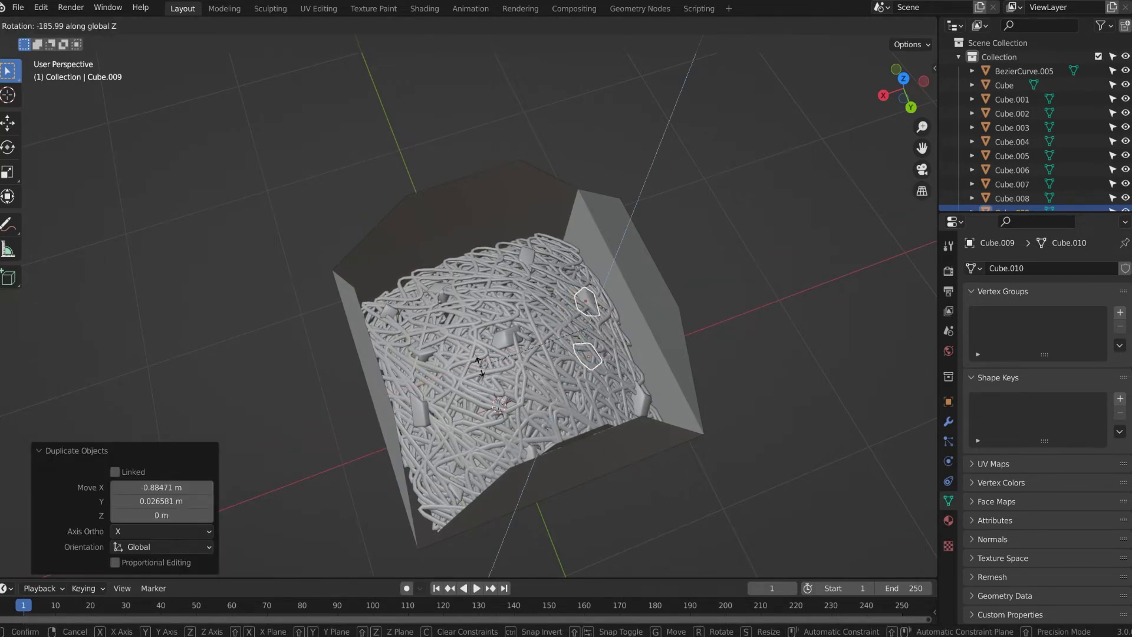
# - Select all the food pieces from Cube through Cube.010 and join them into a single object
pyautogui.moveTo(472, 383); pyautogui.dragTo(660, 368, button='middle')
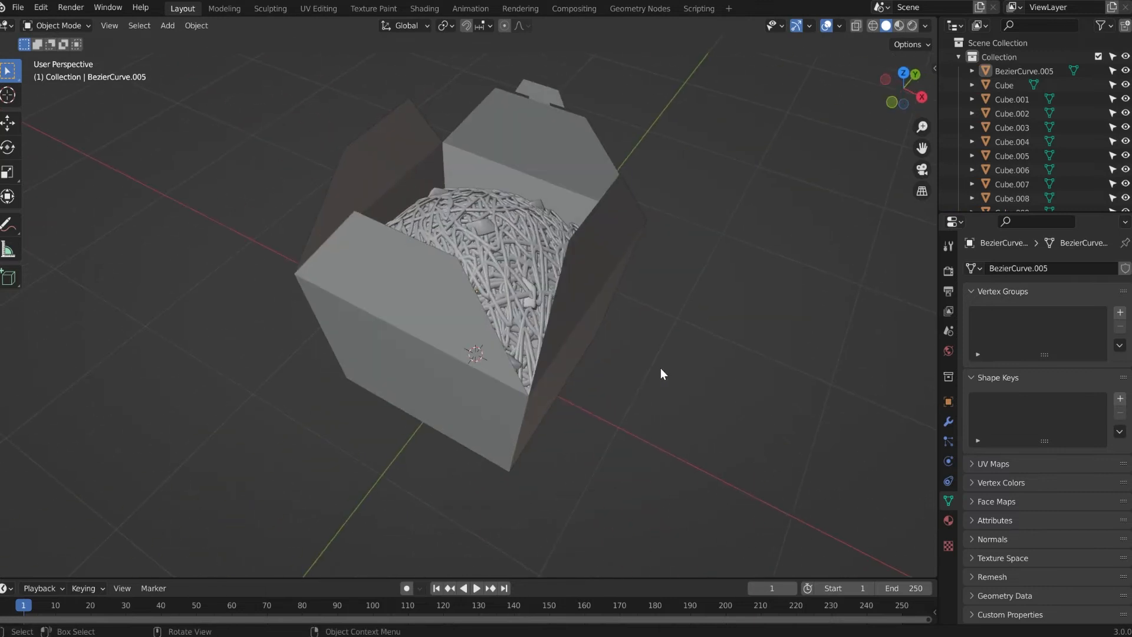
pyautogui.keyDown('shift'); pyautogui.moveTo(516, 318); pyautogui.dragTo(473, 402, button='middle'); pyautogui.keyUp('shift')
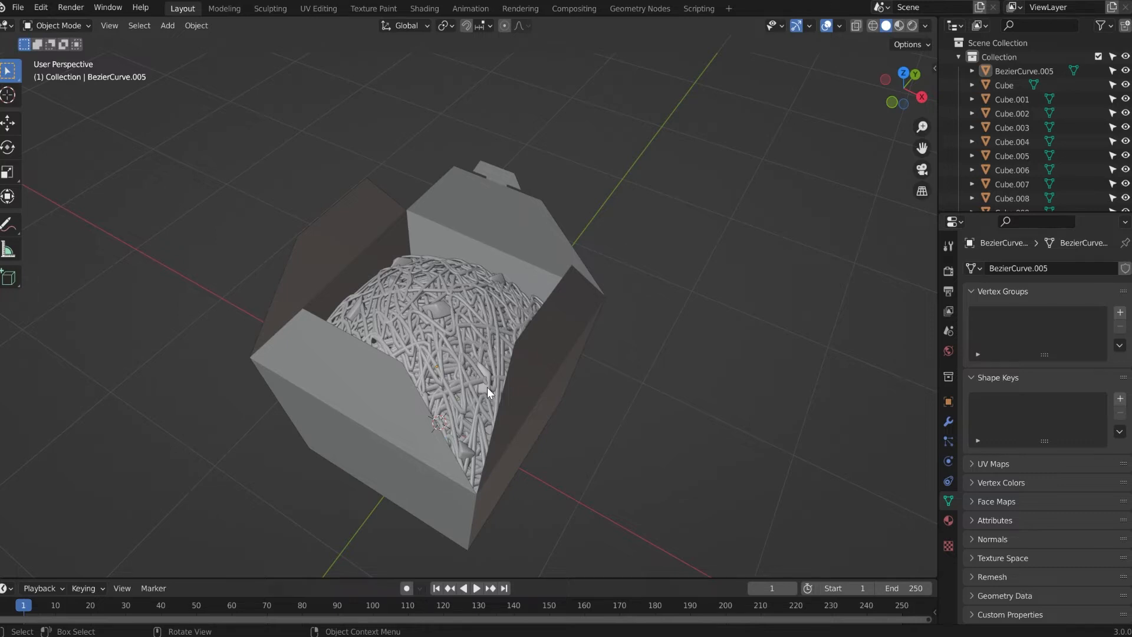
pyautogui.moveTo(519, 289); pyautogui.dragTo(414, 254, button='middle')
pyautogui.scroll(3, 439, 275)
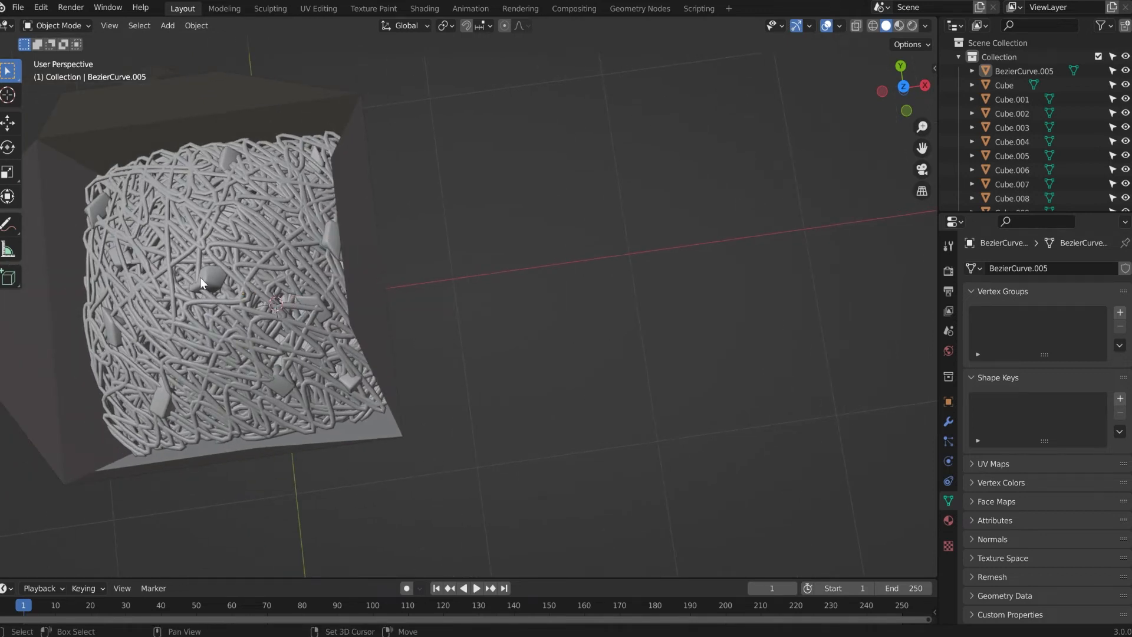
pyautogui.keyDown('shift'); pyautogui.moveTo(200, 277); pyautogui.dragTo(392, 242, button='middle'); pyautogui.keyUp('shift')
pyautogui.scroll(3, 334, 277)
pyautogui.scroll(-2, 334, 277)
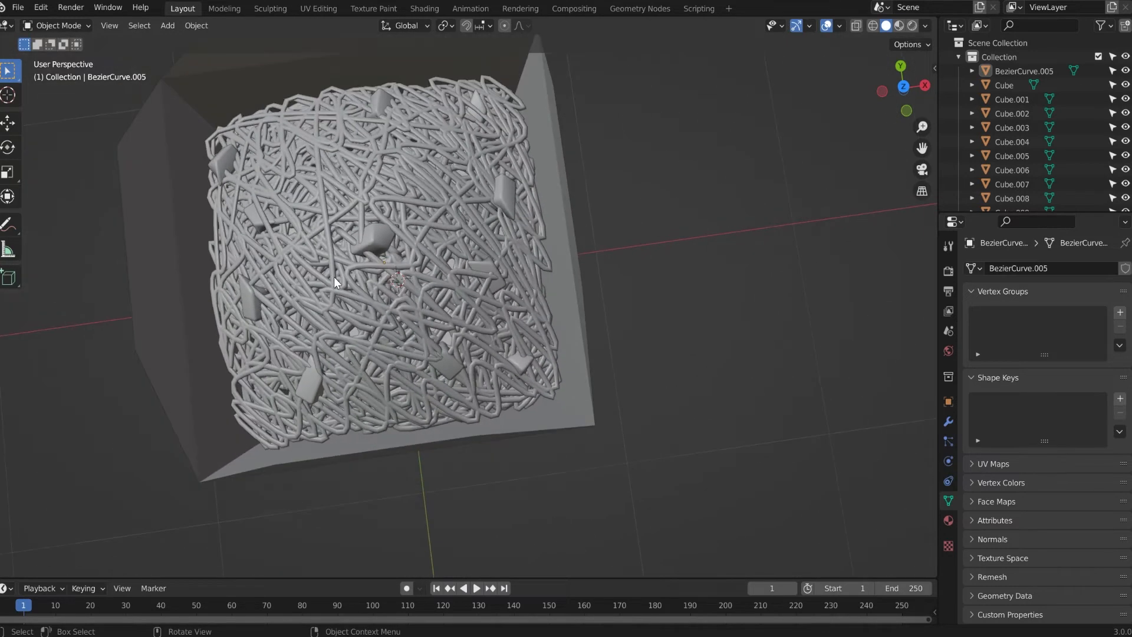
pyautogui.click(1009, 86)
pyautogui.scroll(-4, 1012, 111)
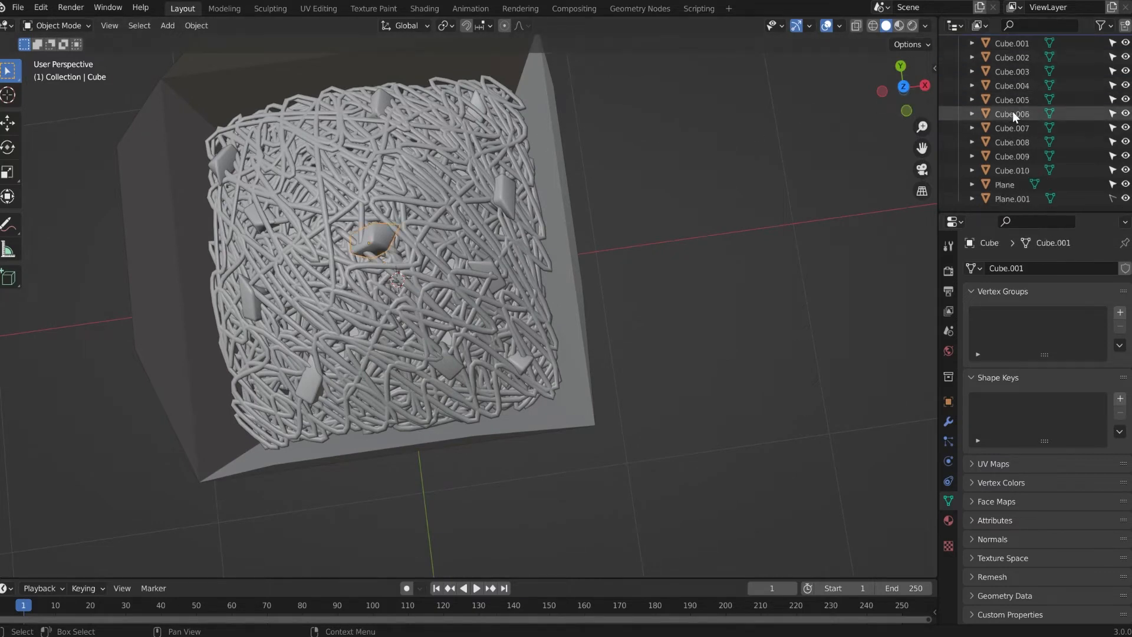
pyautogui.keyDown('shift'); pyautogui.click(1014, 171); pyautogui.keyUp('shift')
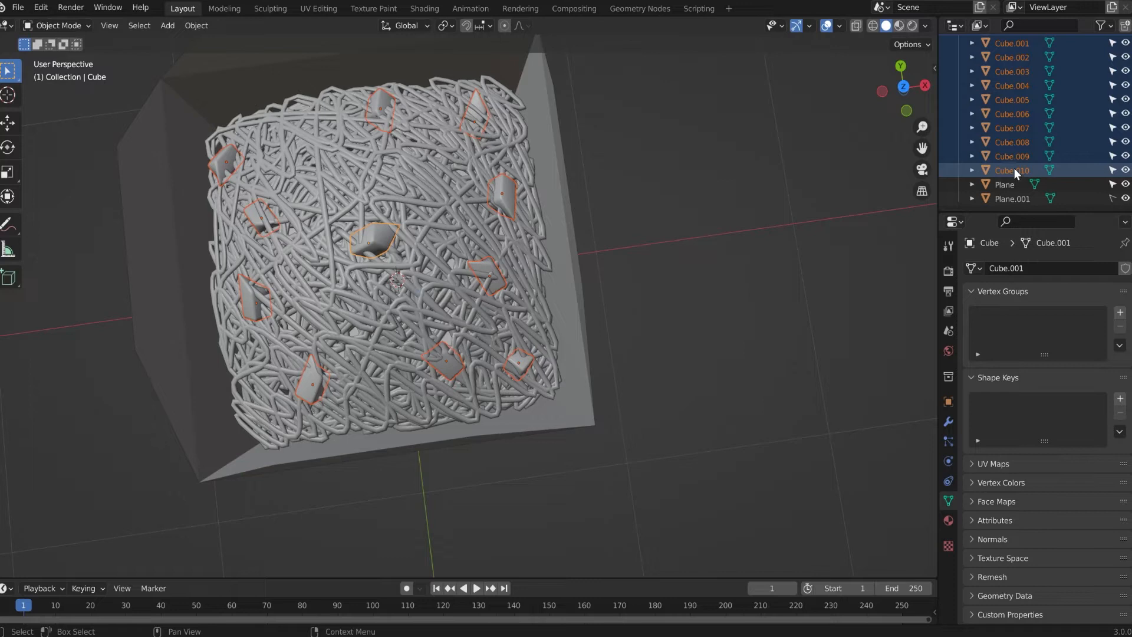
pyautogui.scroll(4, 1023, 154)
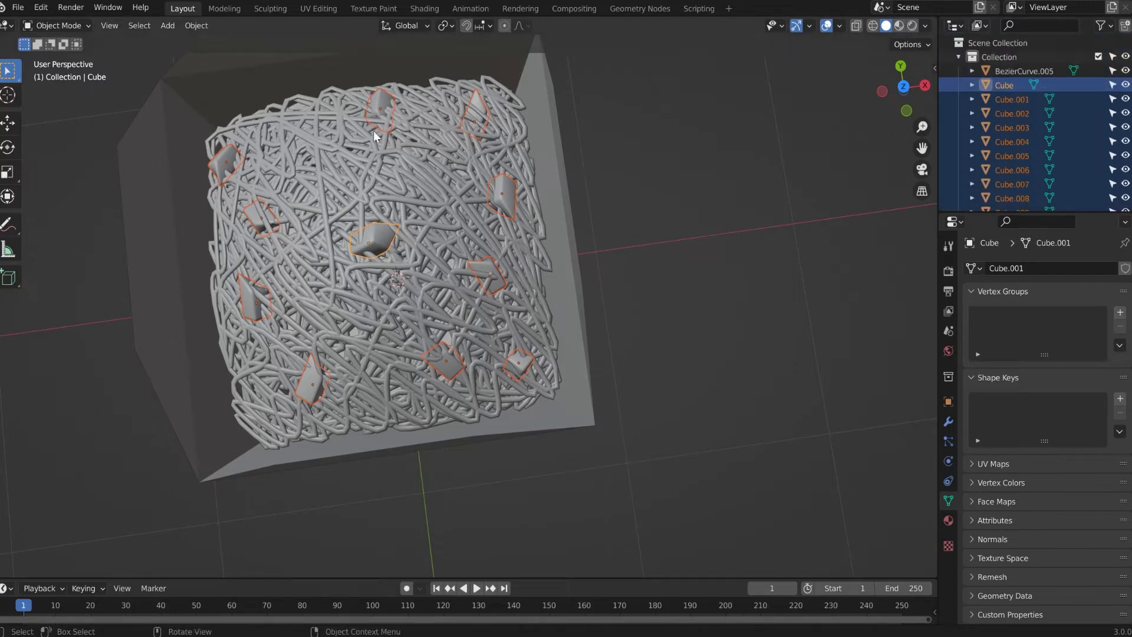
pyautogui.hotkey('ctrl', 'j')
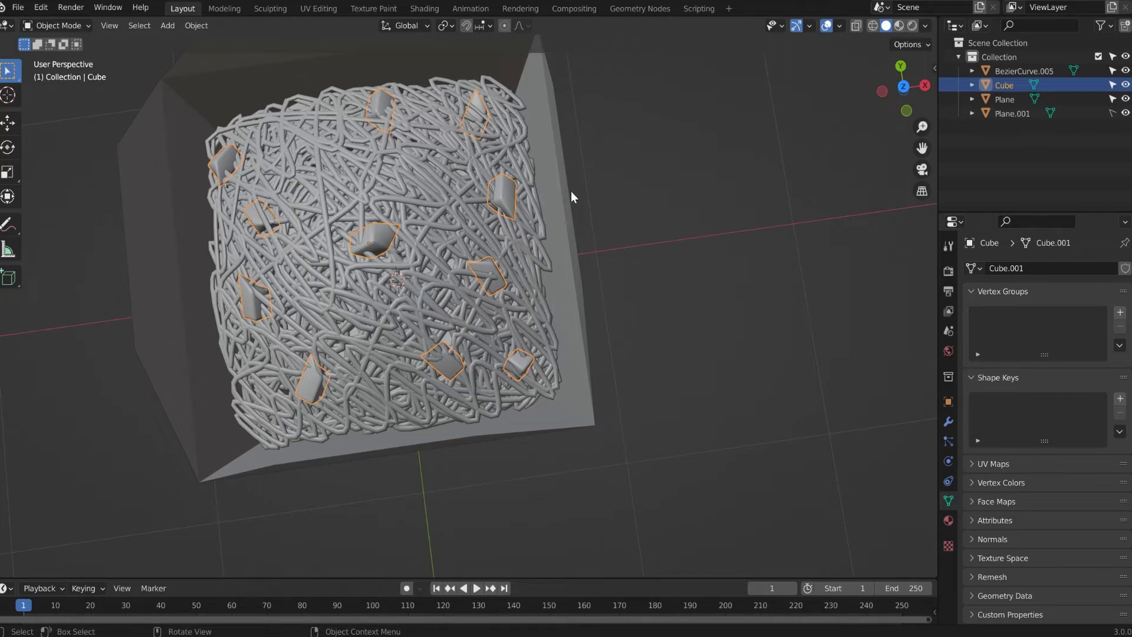
# - Deselect the joined food pieces, leaving no object selected in the scene
pyautogui.scroll(2, 574, 190)
pyautogui.moveTo(712, 140); pyautogui.dragTo(472, 212, button='middle')
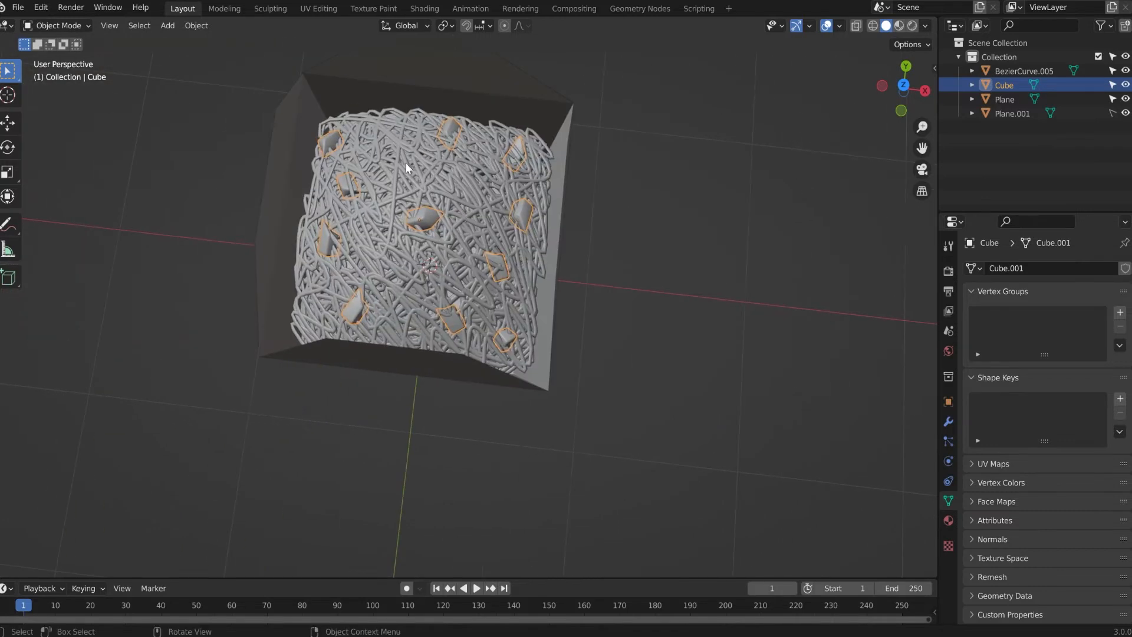
pyautogui.moveTo(721, 203); pyautogui.dragTo(362, 195, button='middle')
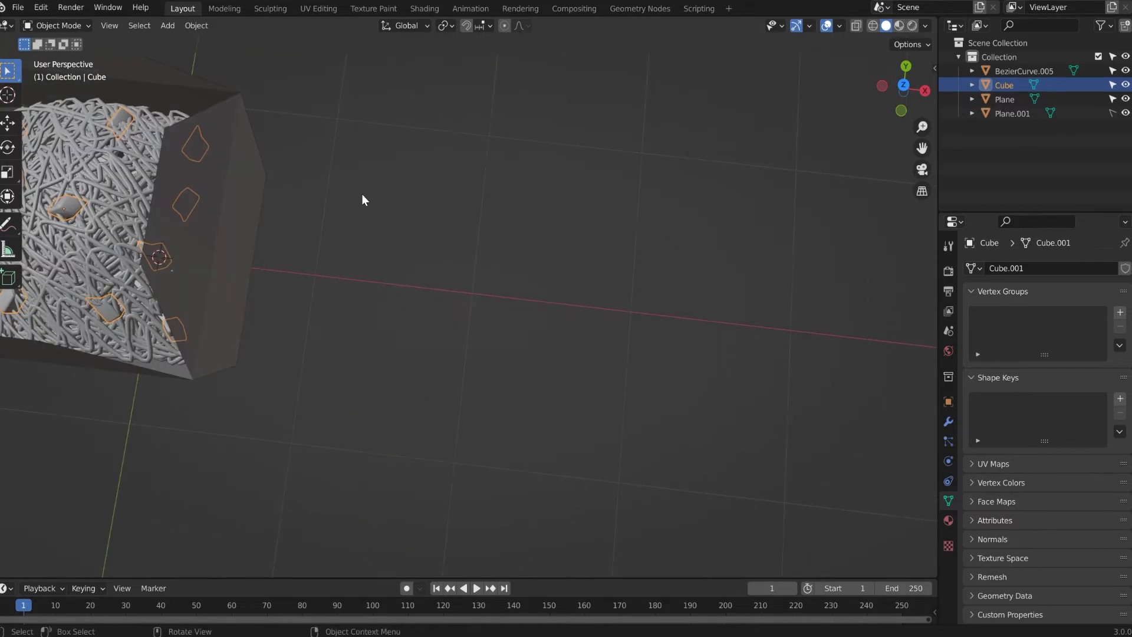
pyautogui.click(558, 197)
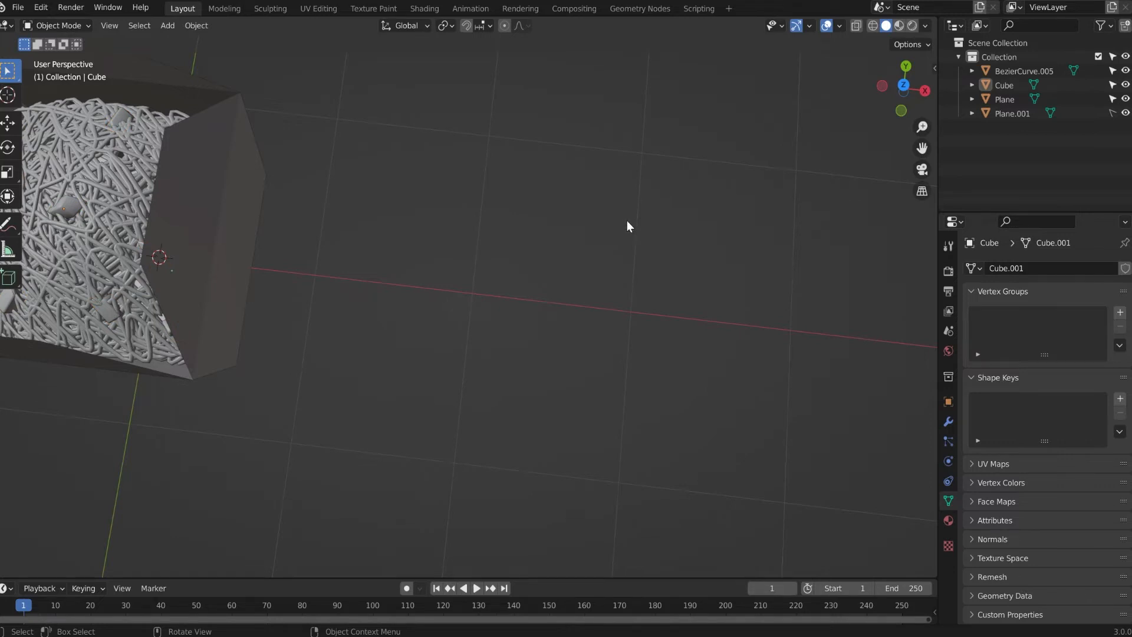
# - Add a 2 m plane and move it about 3.76 m along X, clear of the takeout box
pyautogui.moveTo(558, 234); pyautogui.dragTo(454, 310, button='middle')
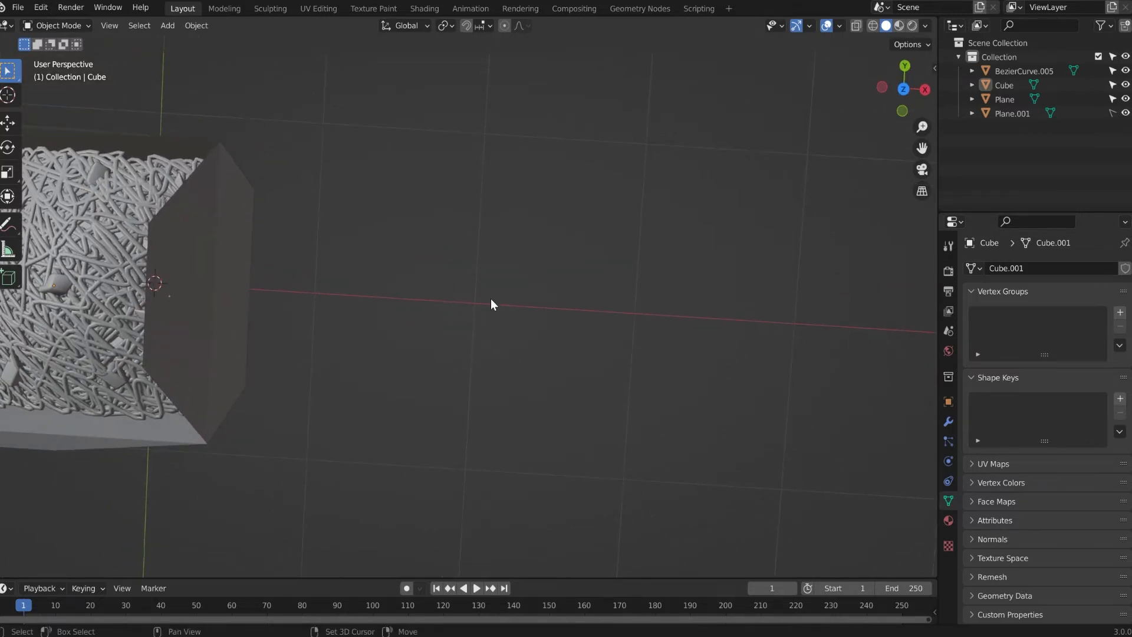
pyautogui.hotkey('shift', 'a')
pyautogui.click(530, 300)
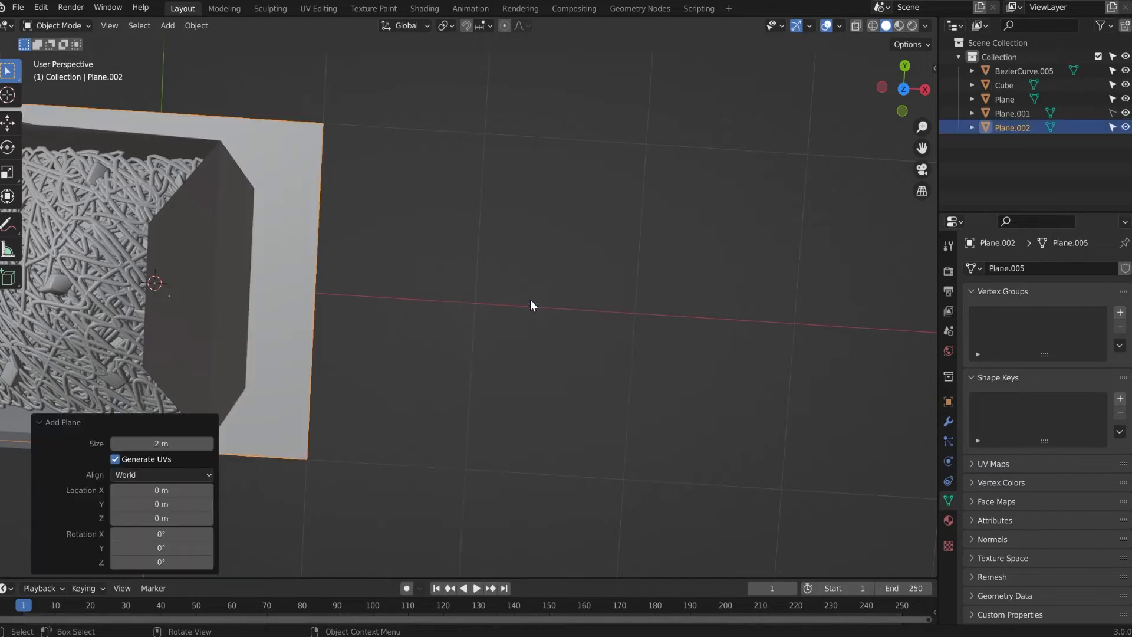
pyautogui.press('g')
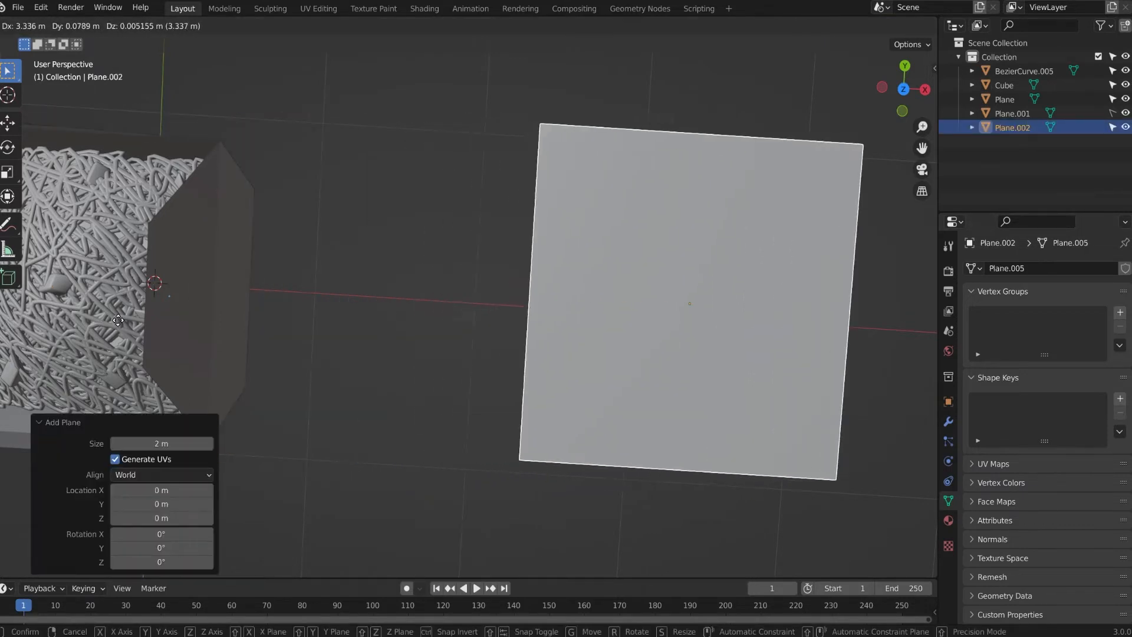
pyautogui.click(118, 317)
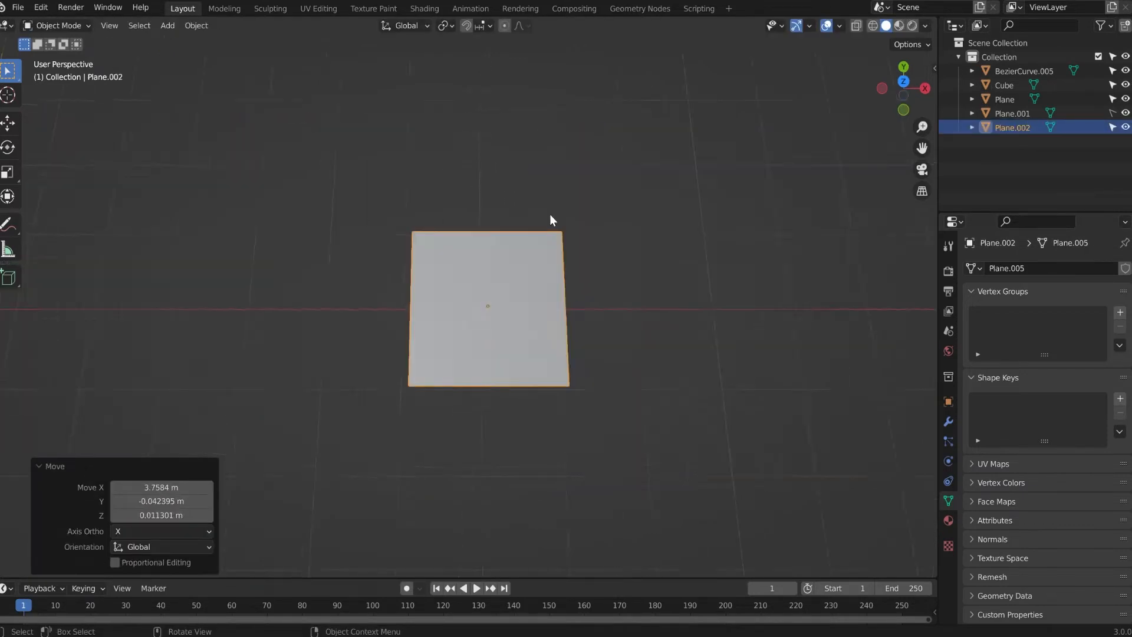
# - Split the new plane down its middle with a single centred loop cut running along Y, working from the top view
pyautogui.press('KP_7')
pyautogui.scroll(5, 564, 220)
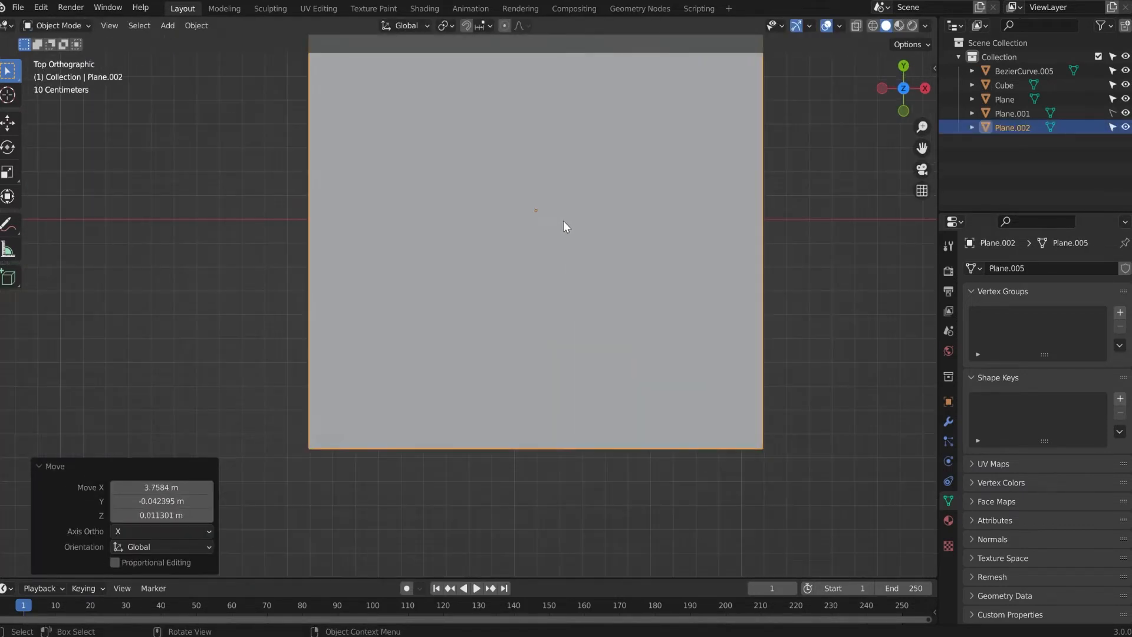
pyautogui.scroll(-2, 569, 235)
pyautogui.keyDown('shift'); pyautogui.moveTo(546, 261); pyautogui.dragTo(535, 325, button='middle'); pyautogui.keyUp('shift')
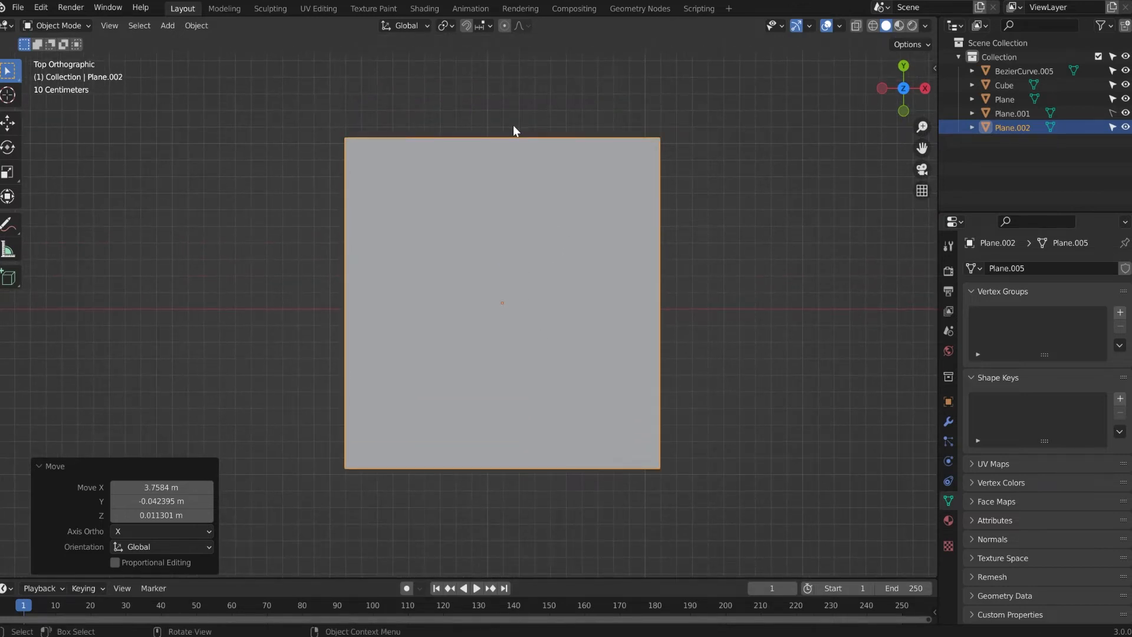
pyautogui.press('Tab')
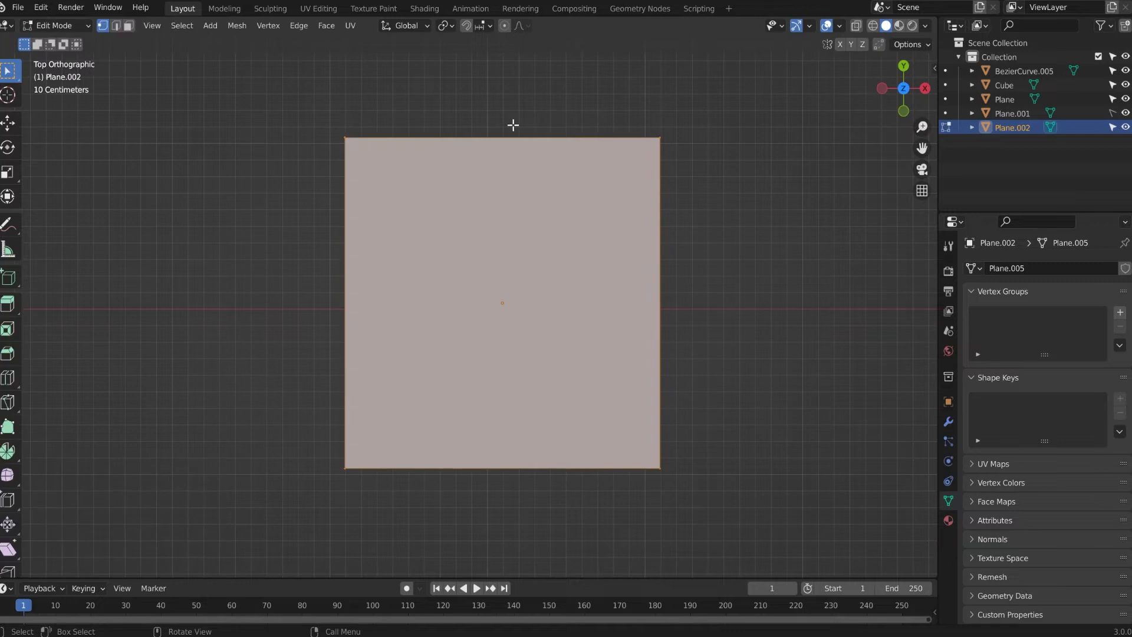
pyautogui.press('ctrl')
pyautogui.hotkey('ctrl', 'r')
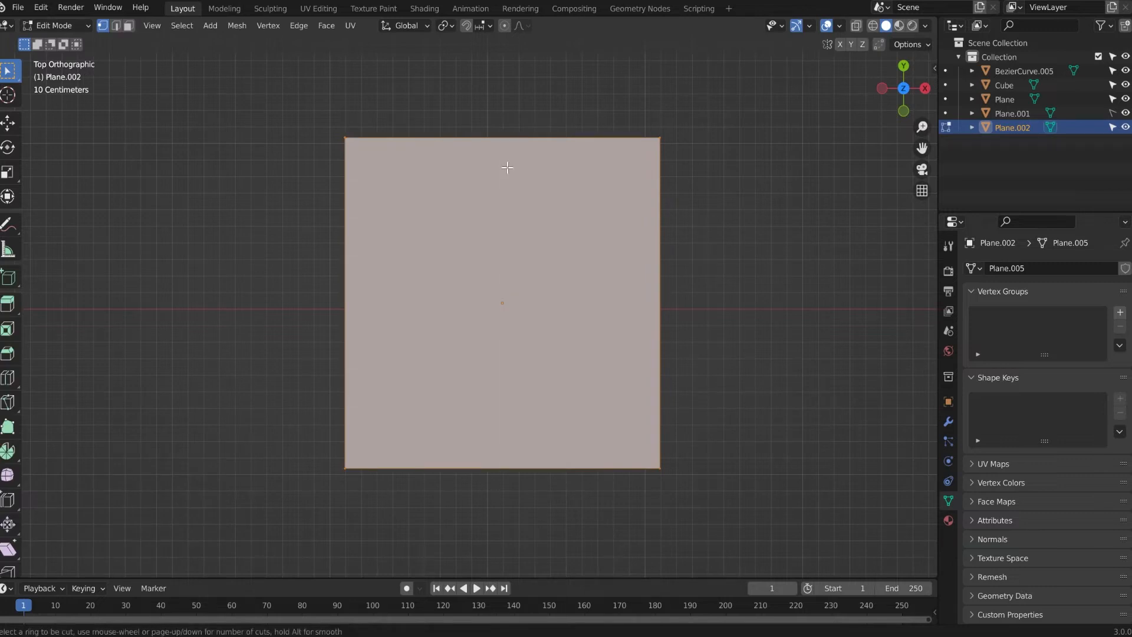
pyautogui.click(508, 150)
pyautogui.click(508, 150)
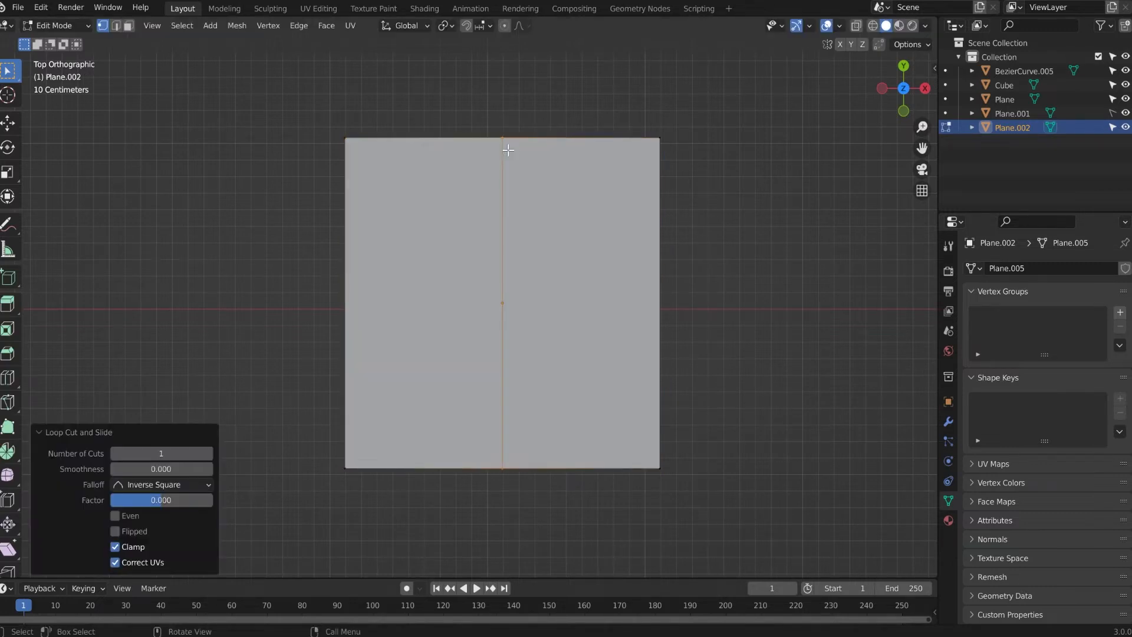
# - Delete the outer vertices on the plane's -X side, keeping only its +X half
pyautogui.moveTo(320, 117); pyautogui.dragTo(427, 514)
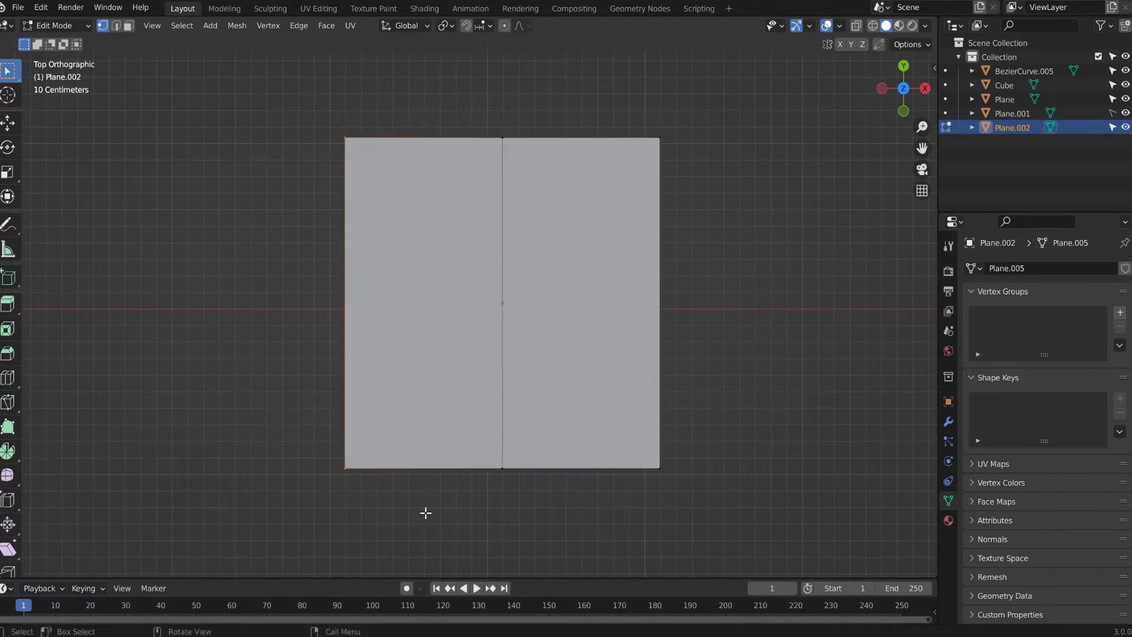
pyautogui.press('x')
pyautogui.click(395, 460)
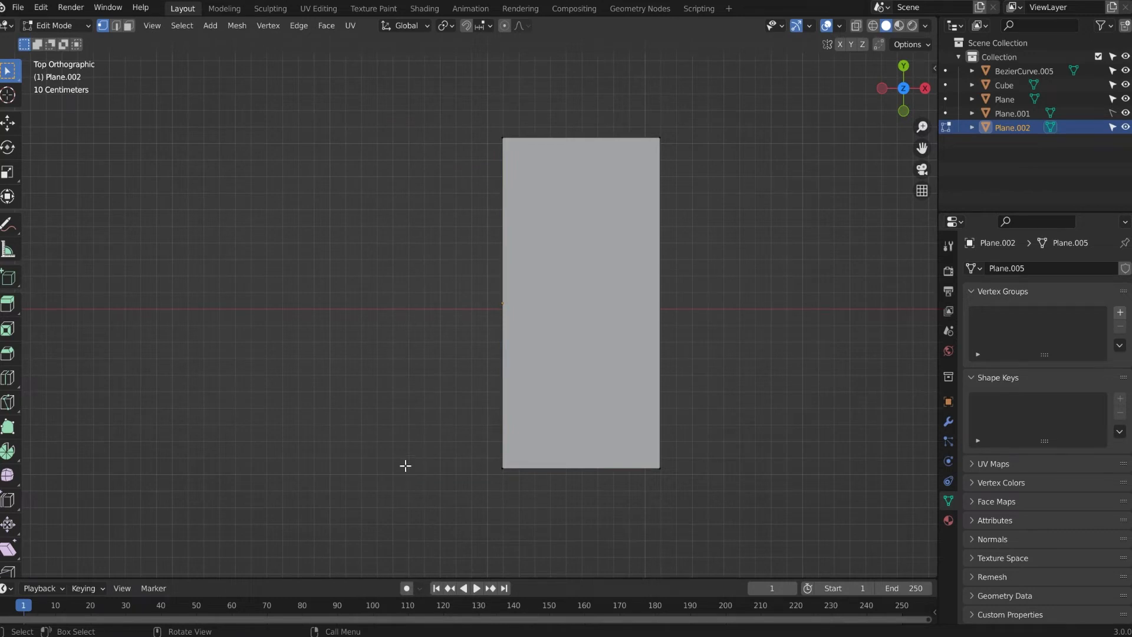
pyautogui.press('Tab')
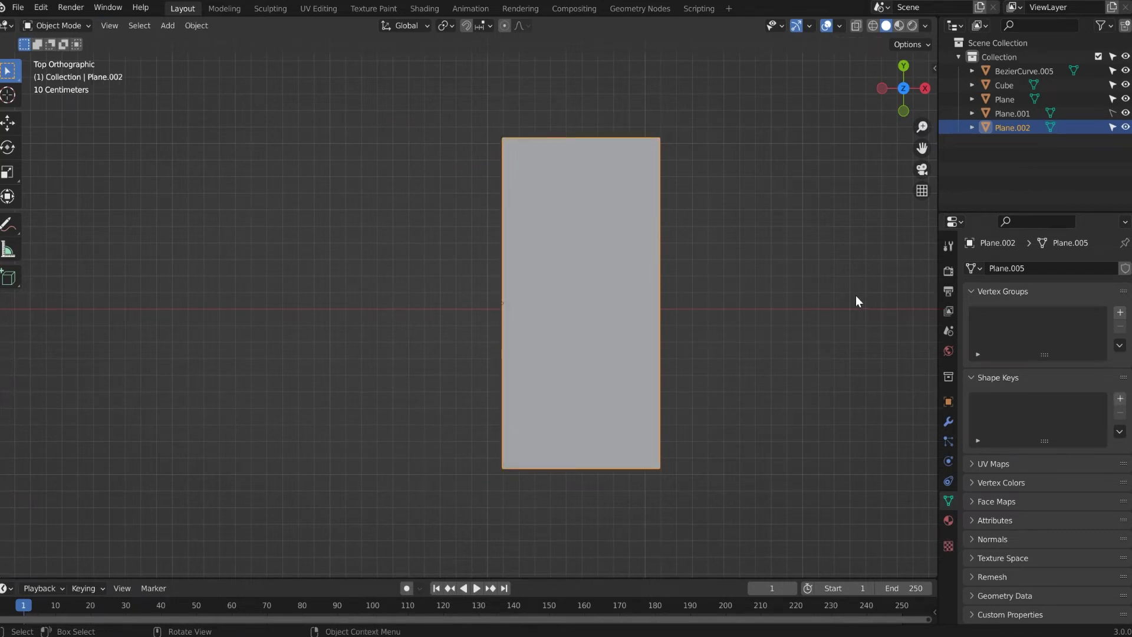
# - Add a Mirror modifier on the X axis to the half plane, with Clipping enabled
pyautogui.click(948, 420)
pyautogui.click(1026, 267)
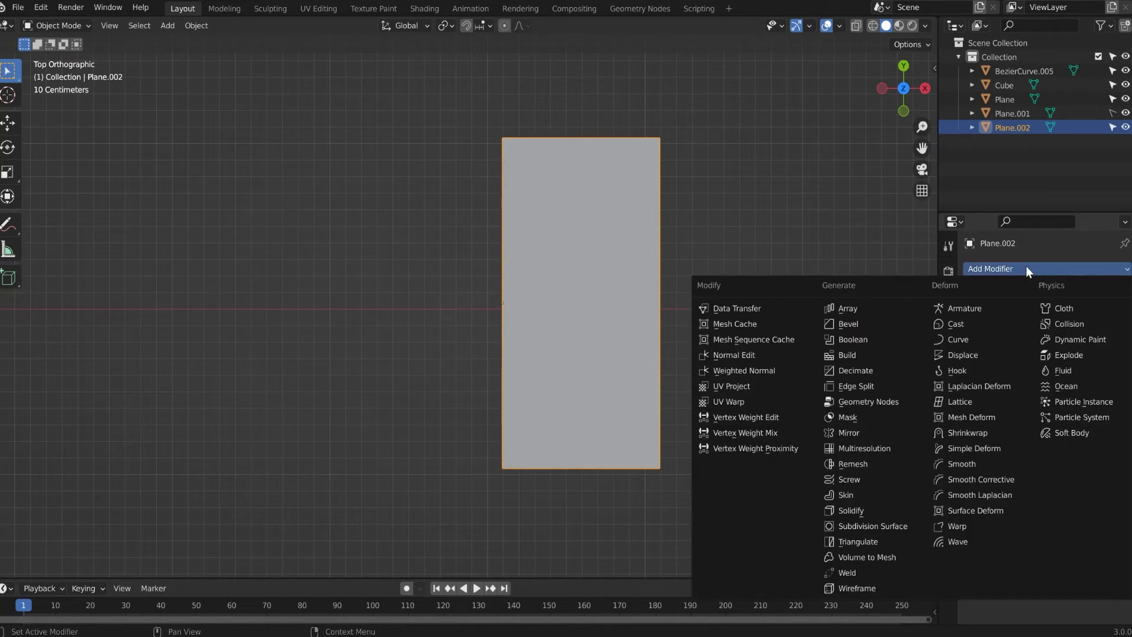
pyautogui.click(858, 431)
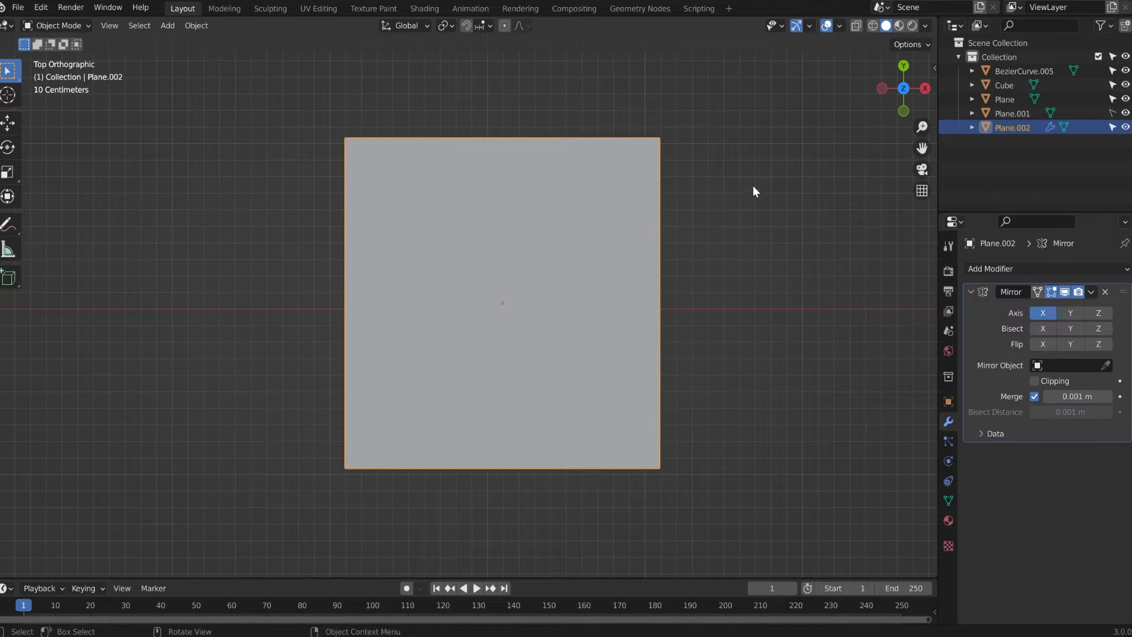
# - Move the half plane's lower outer corner vertex about 0.13 m along X and 0.61 m along Y
pyautogui.press('Tab')
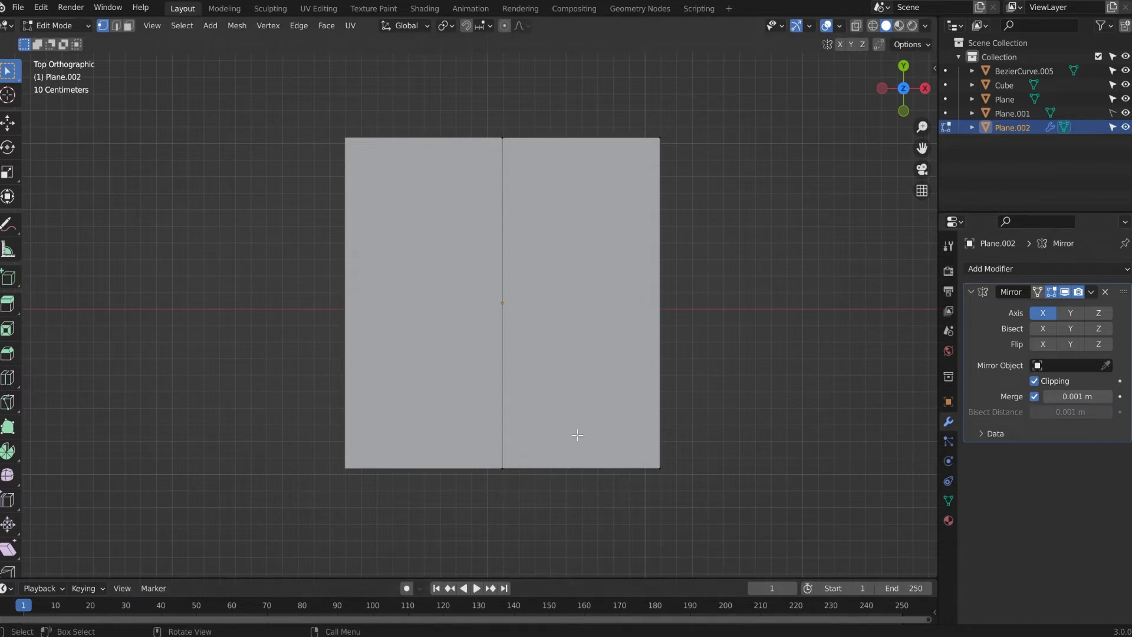
pyautogui.click(649, 451)
pyautogui.press('g')
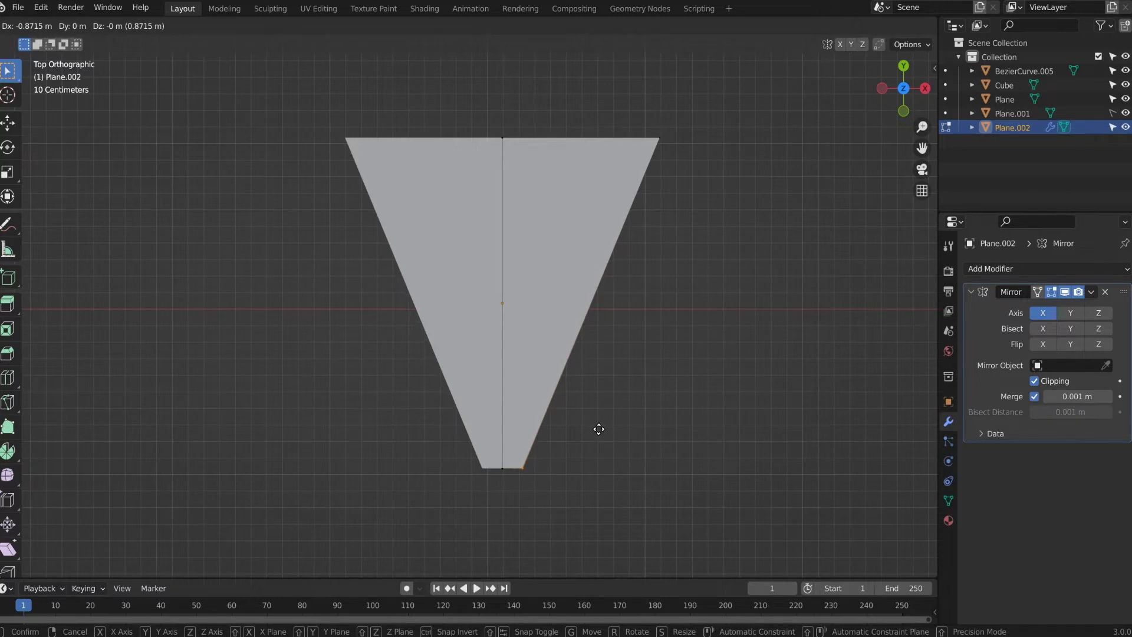
pyautogui.click(756, 328)
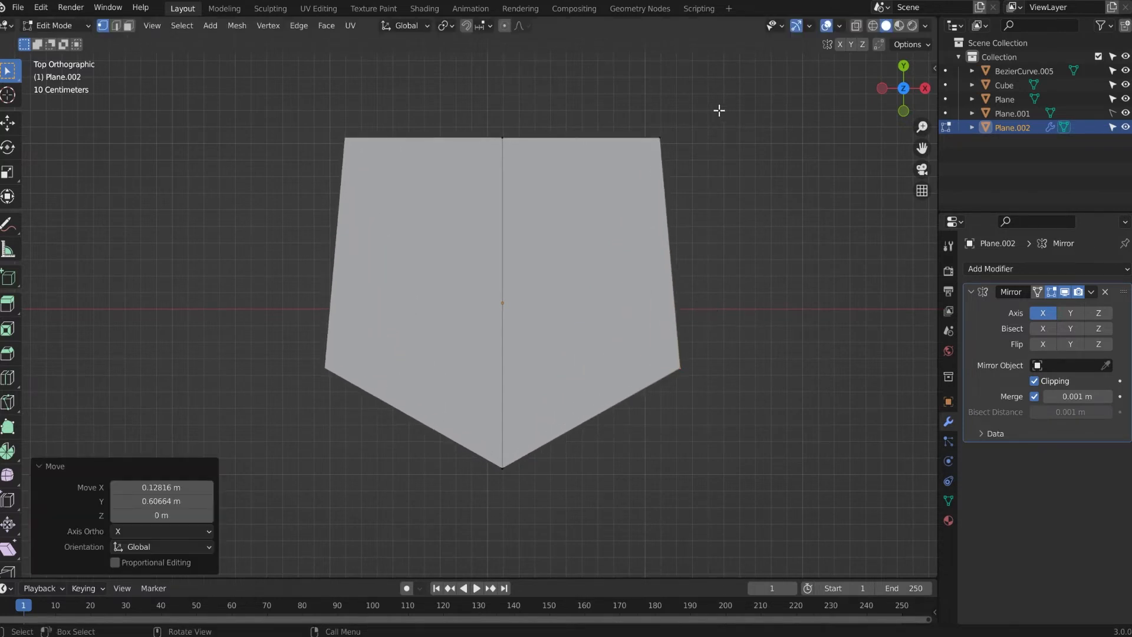
# - Move the upper outer corner vertex about -0.56 m along X and -0.25 m along Y to narrow the tip
pyautogui.moveTo(708, 109); pyautogui.dragTo(579, 196)
pyautogui.press('g')
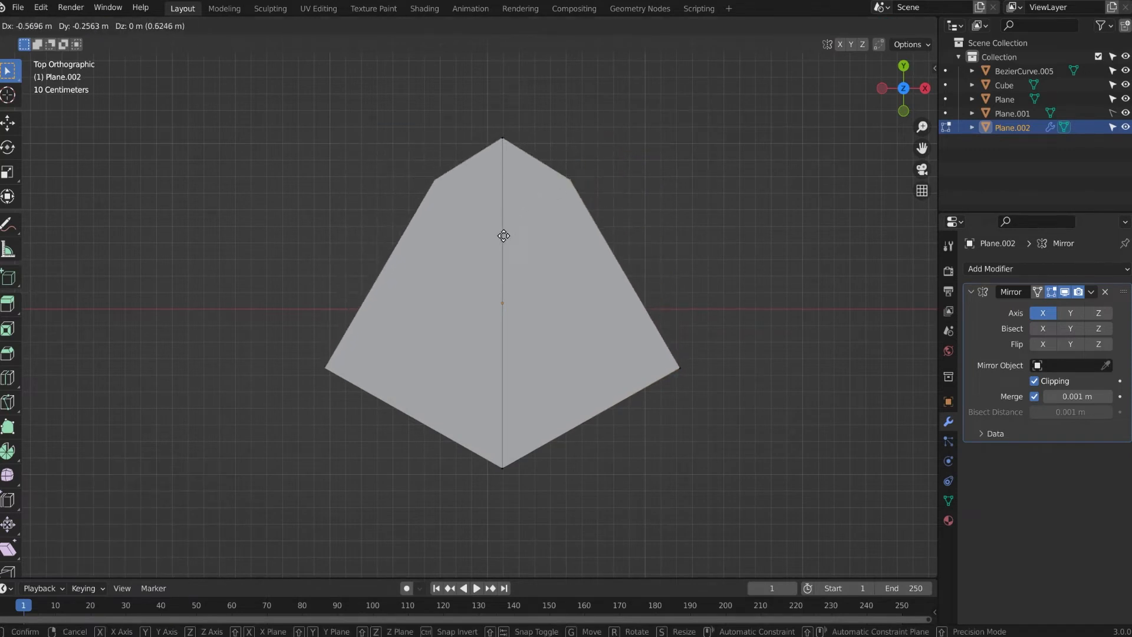
pyautogui.click(504, 235)
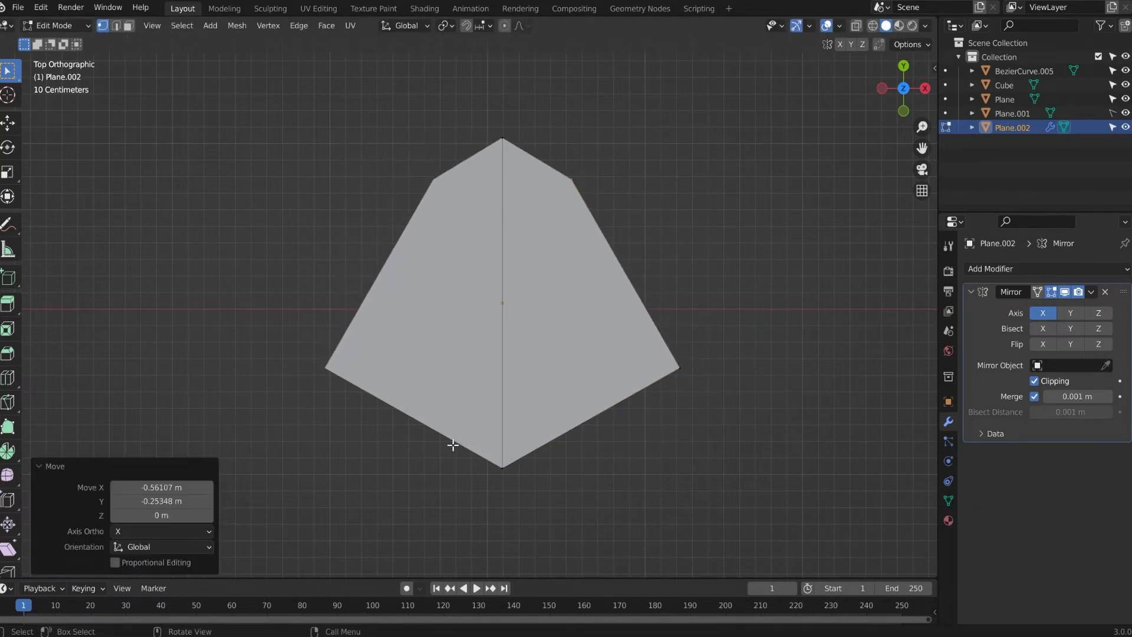
# - Move the bottom centre vertex about -0.95 m along Y to lengthen the shape into a point
pyautogui.moveTo(452, 444); pyautogui.dragTo(533, 530)
pyautogui.press('g')
pyautogui.click(558, 148)
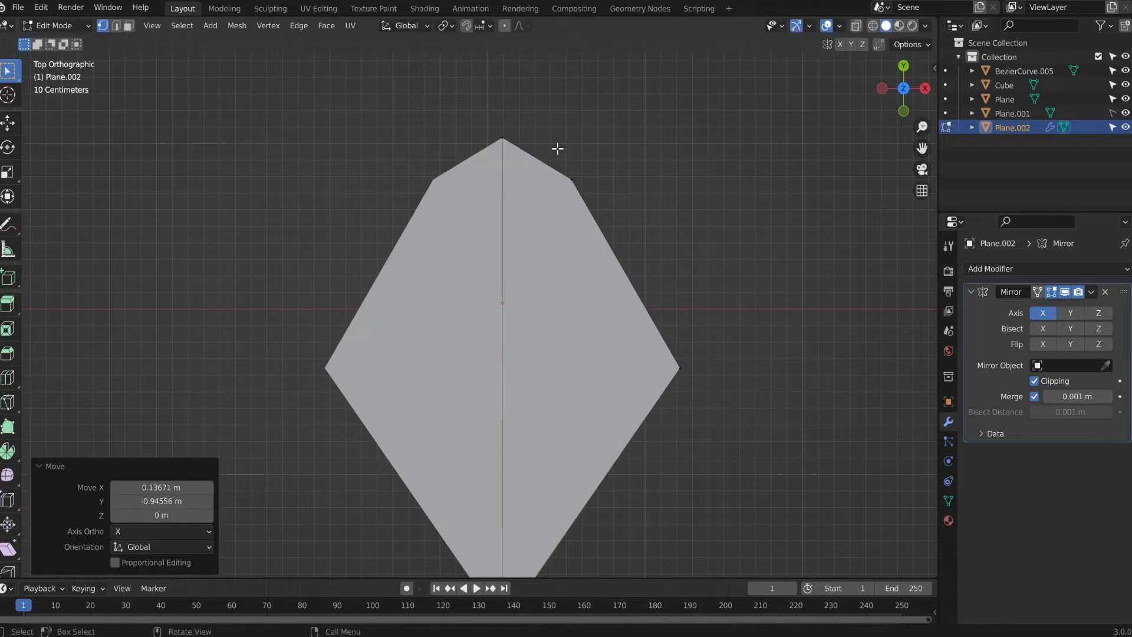
pyautogui.scroll(-3, 560, 150)
pyautogui.scroll(2, 520, 322)
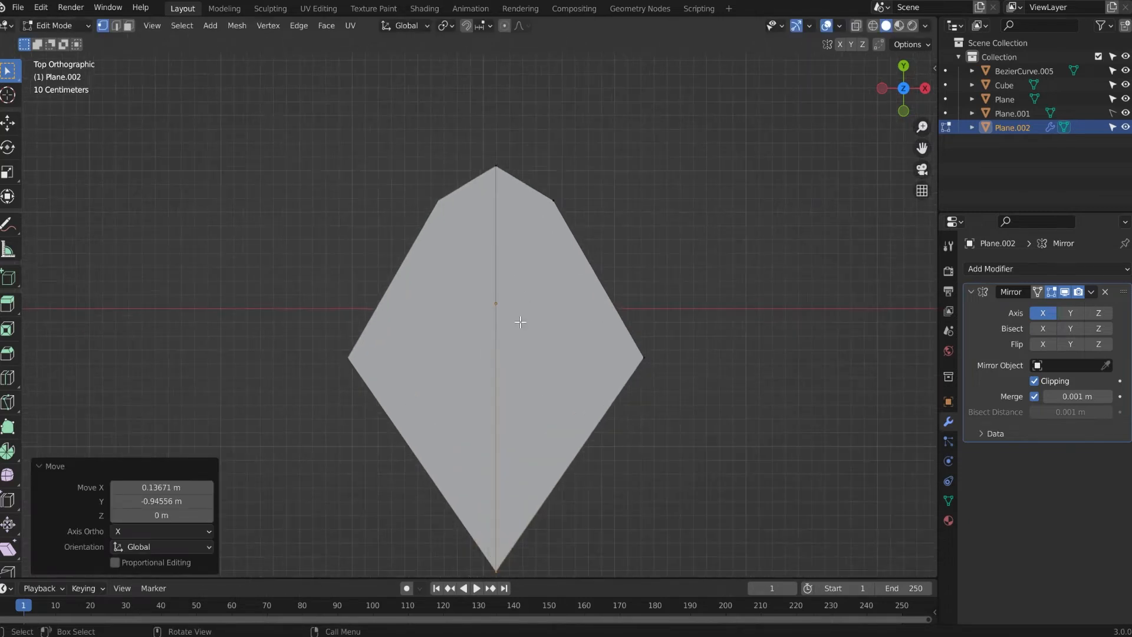
# - Move the widest outer vertex about 0.08 m along X and -0.61 m along Y
pyautogui.moveTo(706, 312); pyautogui.dragTo(621, 396)
pyautogui.press('g')
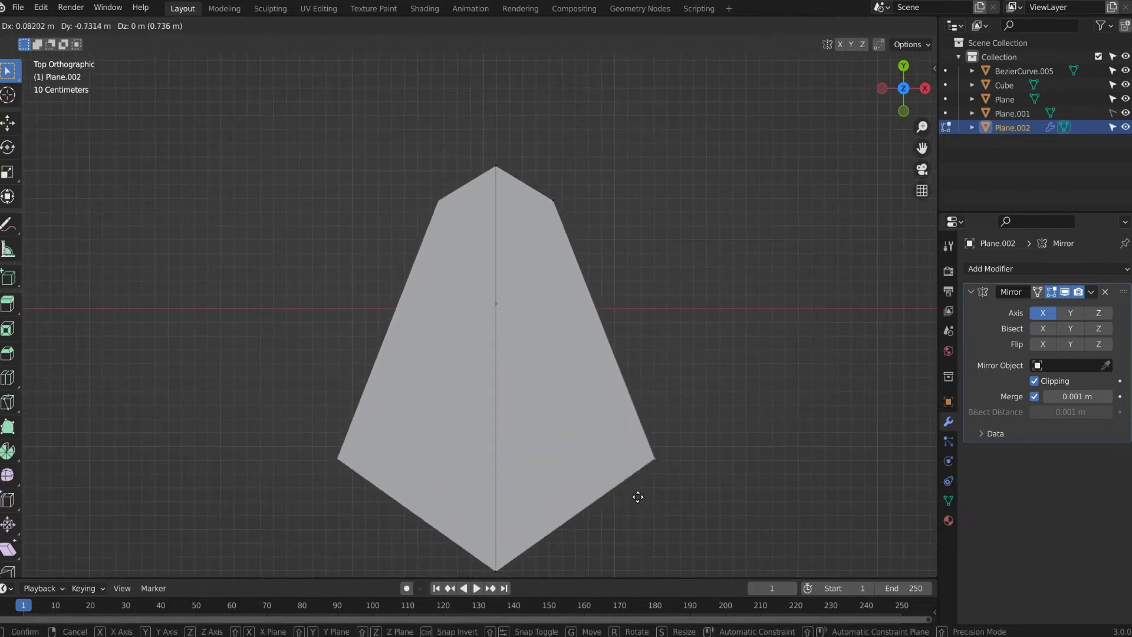
pyautogui.click(637, 481)
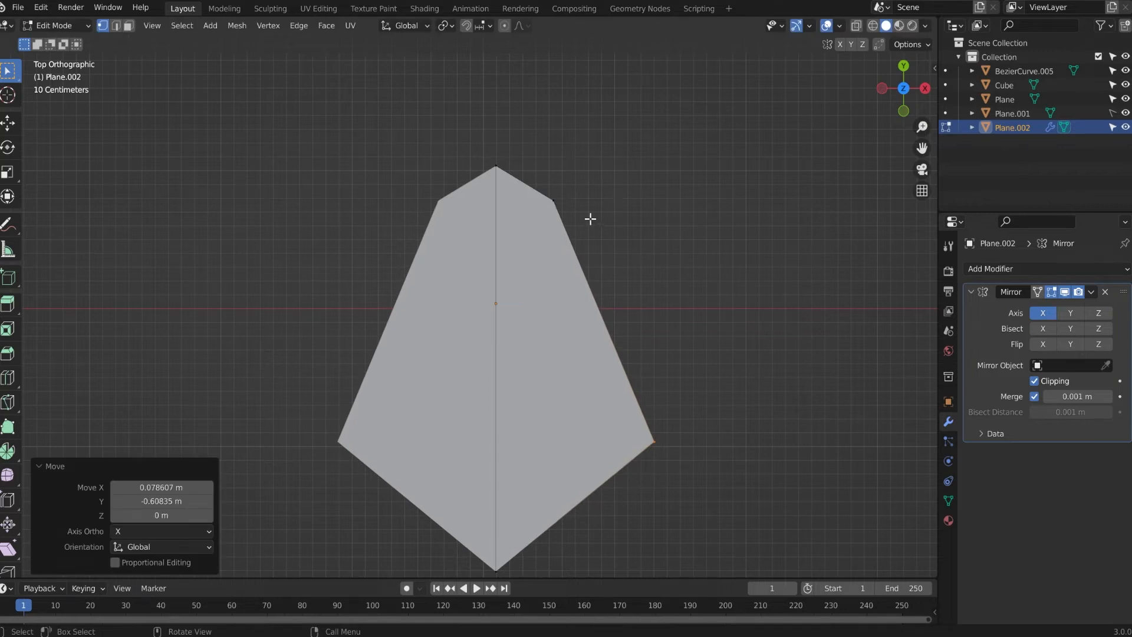
# - Subdivide the long slanted outer edge between the upper and lower corners with 5 cuts
pyautogui.moveTo(532, 176); pyautogui.dragTo(610, 249)
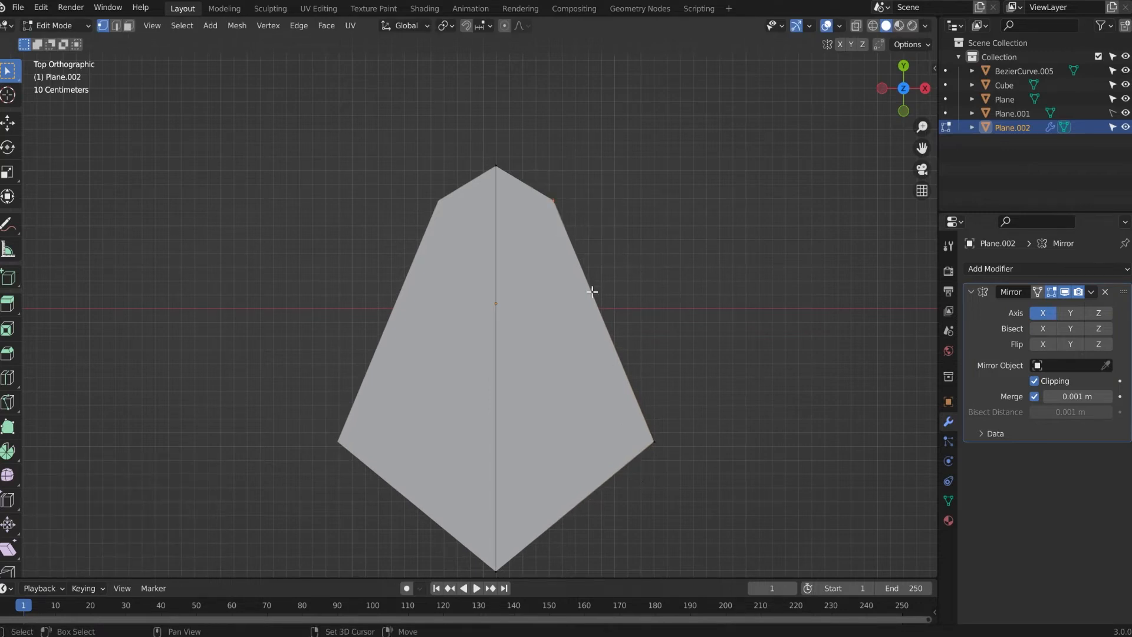
pyautogui.moveTo(620, 328); pyautogui.dragTo(730, 518)
pyautogui.rightClick(593, 278)
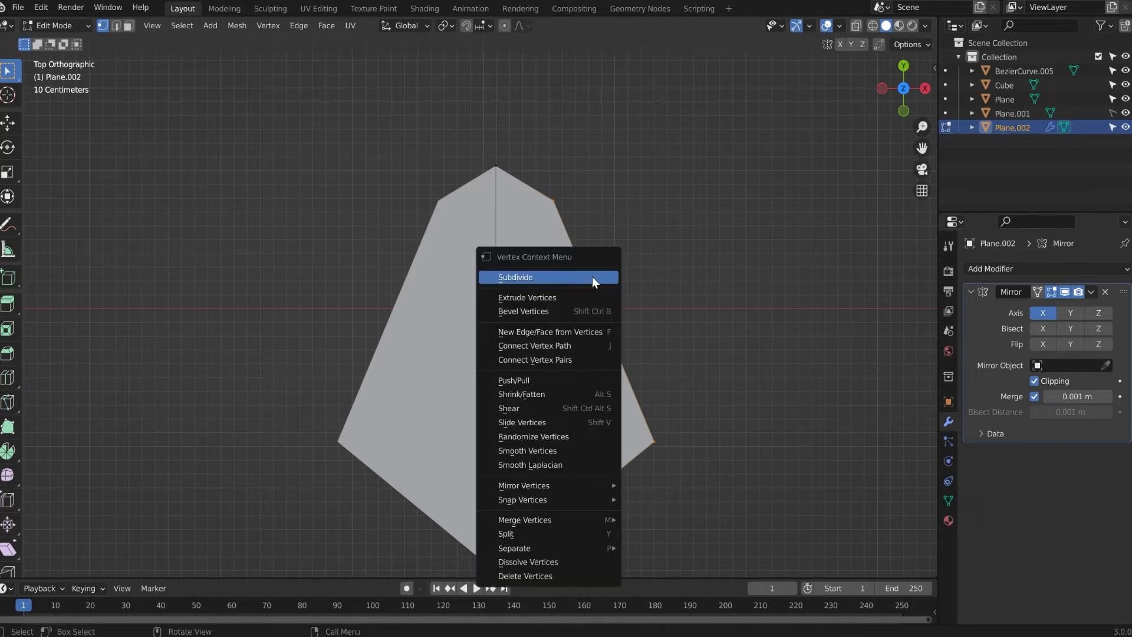
pyautogui.click(592, 277)
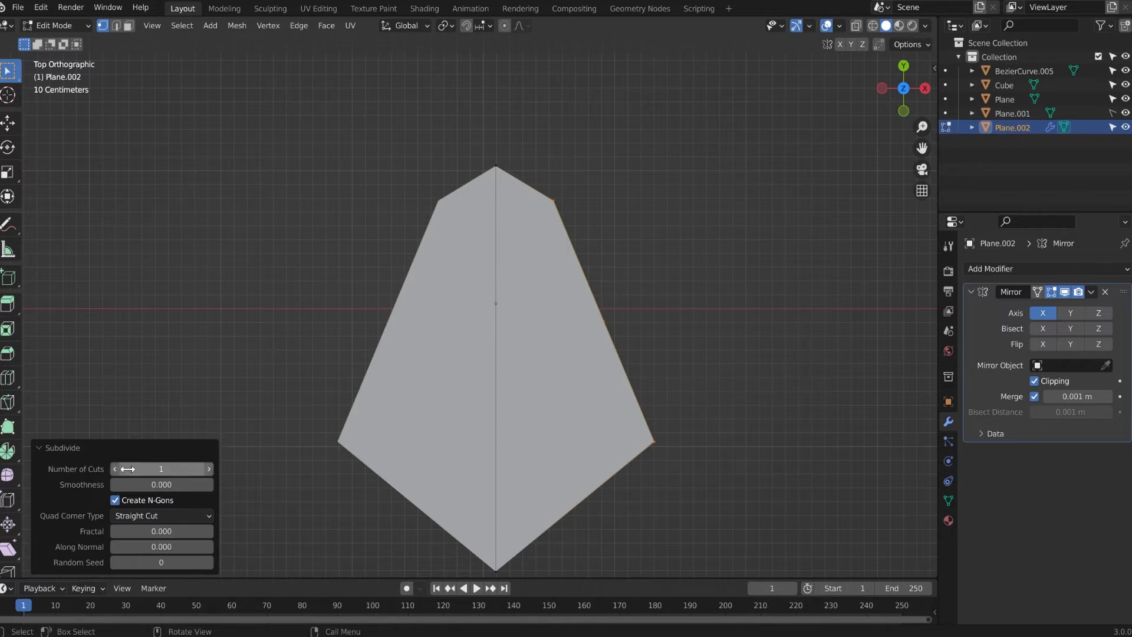
pyautogui.click(66, 447)
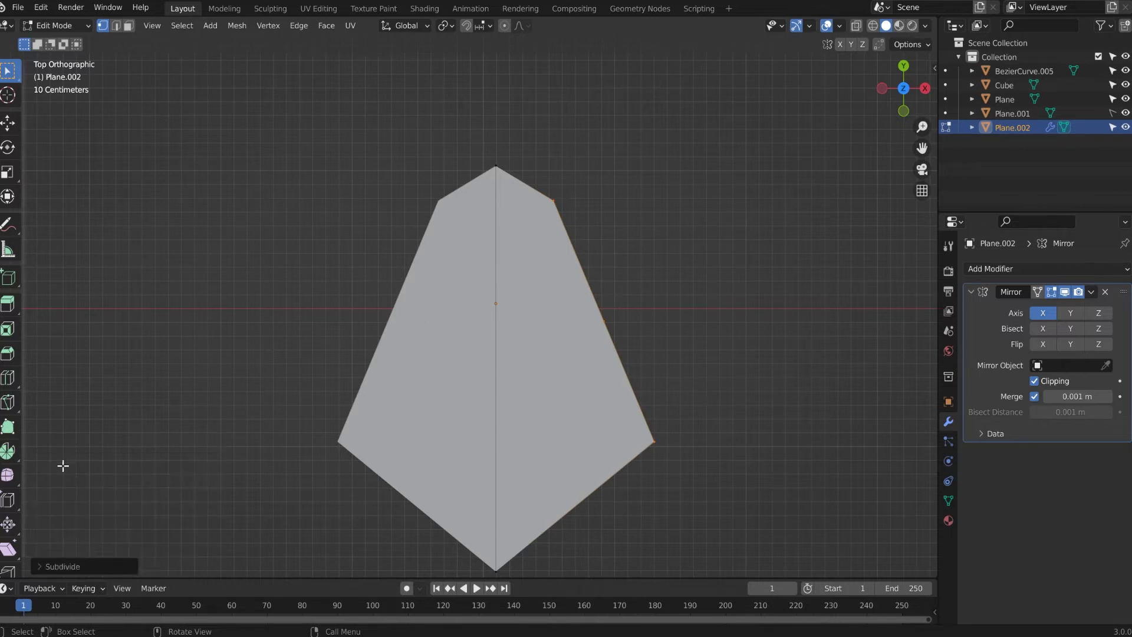
pyautogui.click(55, 567)
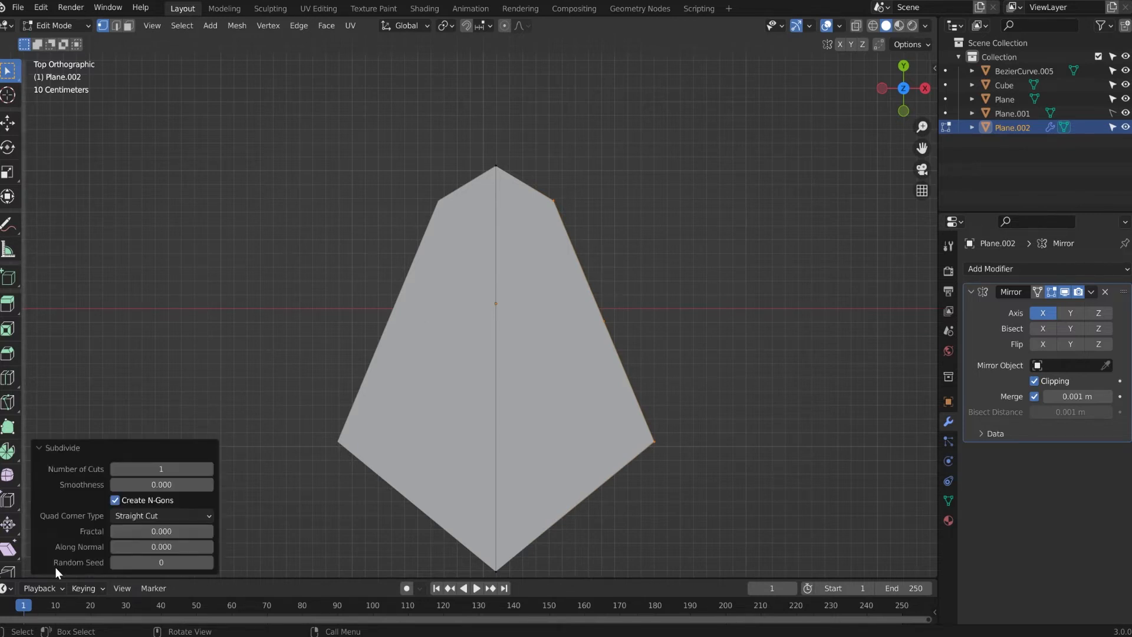
pyautogui.click(209, 468)
pyautogui.click(209, 468)
pyautogui.click(209, 468)
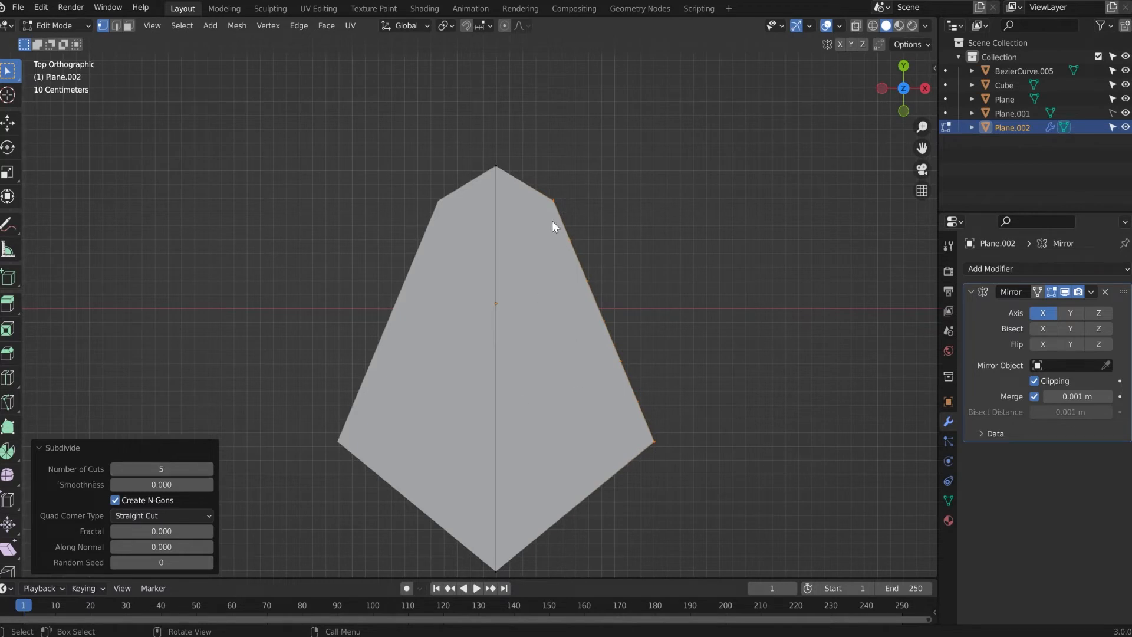
pyautogui.click(641, 222)
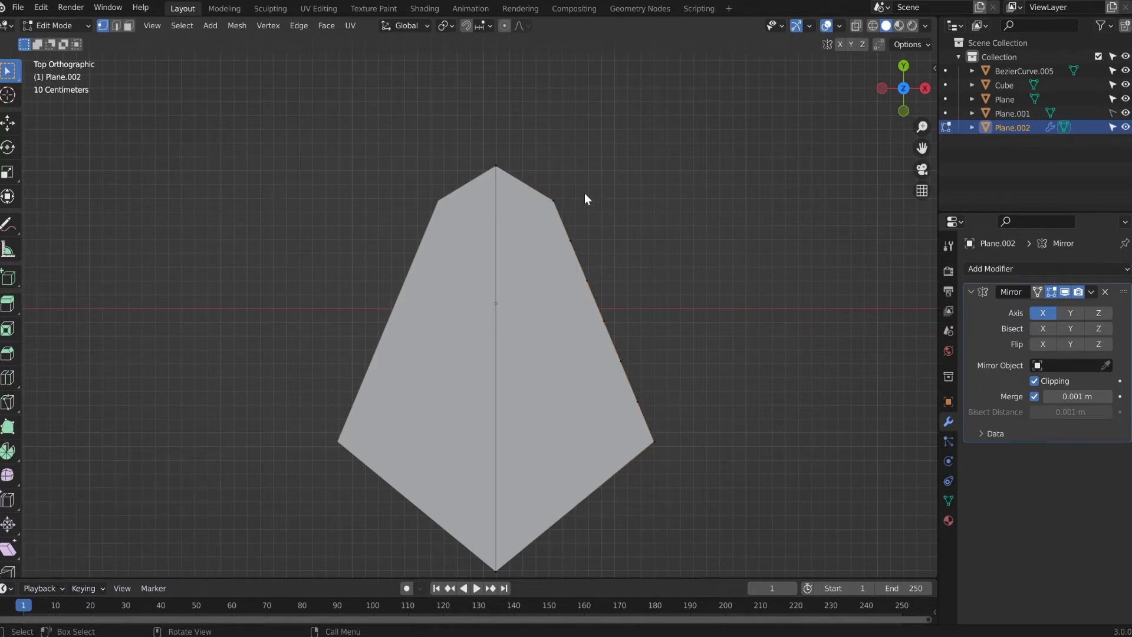
# - Move the uppermost new vertex on the slanted edge about -0.19 m along X and -0.07 m along Y to form a notch
pyautogui.scroll(3, 616, 267)
pyautogui.scroll(-1, 616, 283)
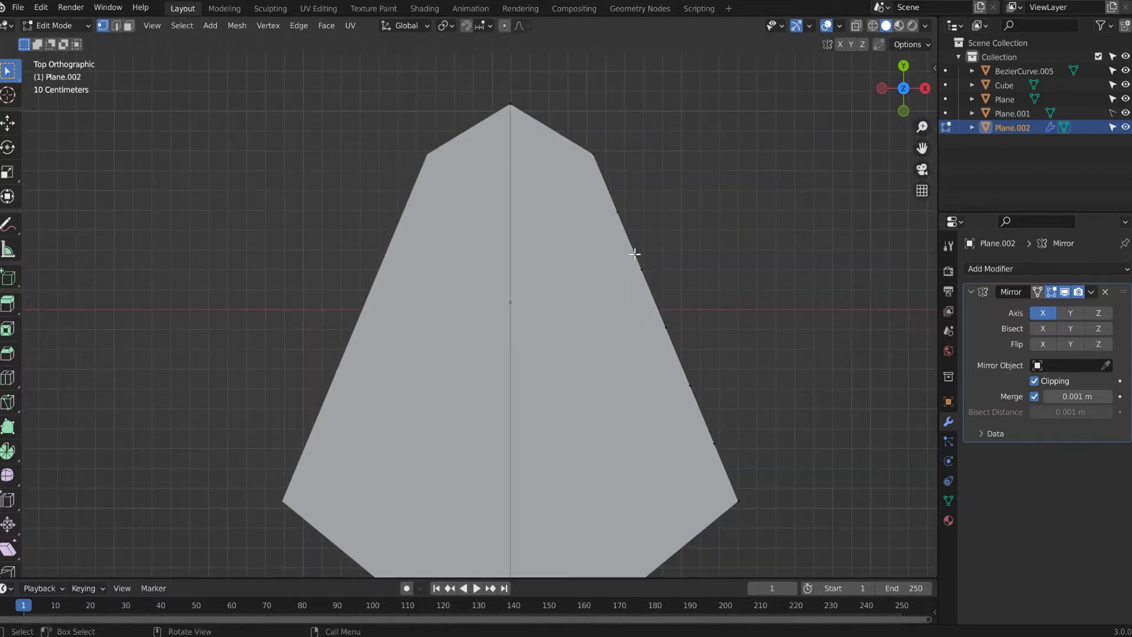
pyautogui.moveTo(591, 203); pyautogui.dragTo(675, 251)
pyautogui.moveTo(573, 192); pyautogui.dragTo(653, 233)
pyautogui.moveTo(576, 127); pyautogui.dragTo(618, 160)
pyautogui.moveTo(571, 189); pyautogui.dragTo(667, 243)
pyautogui.press('g')
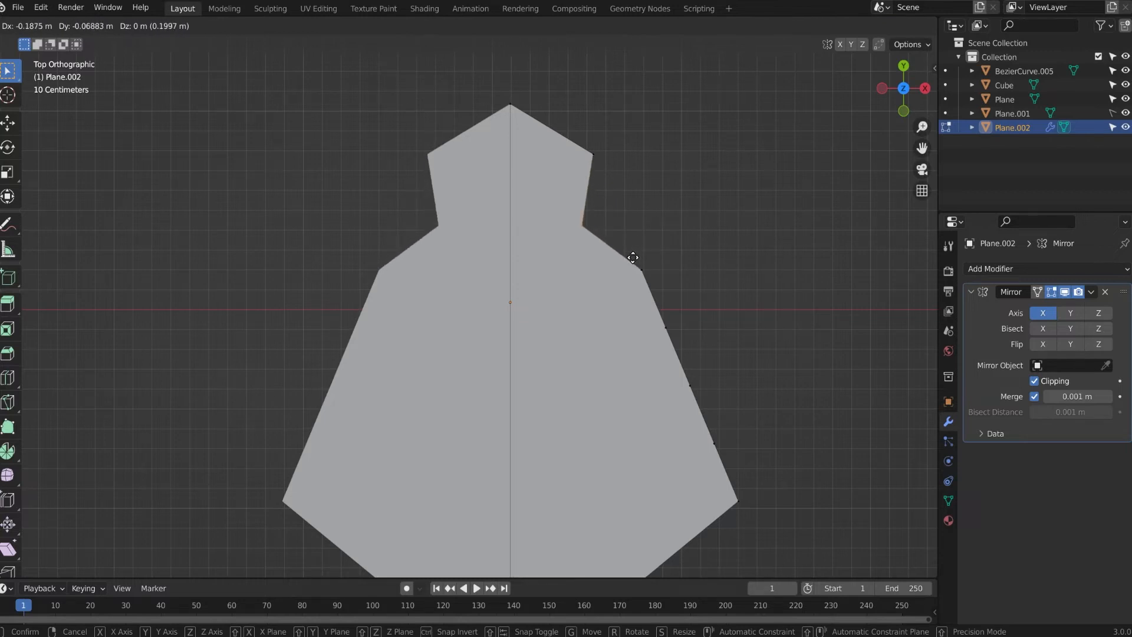
pyautogui.click(633, 257)
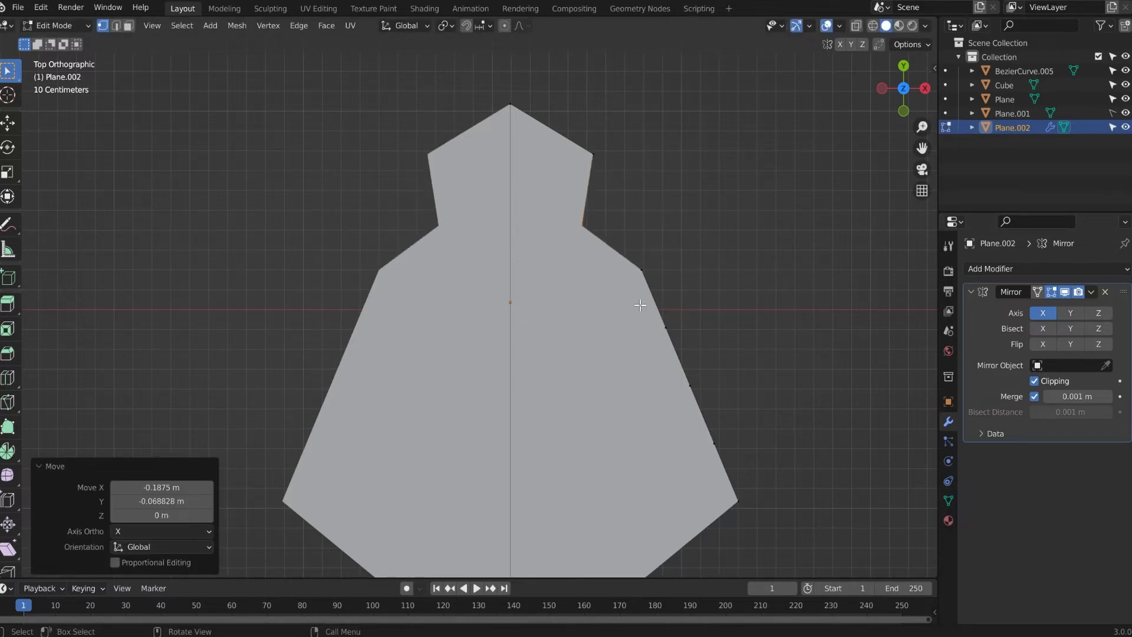
# - Move the second new vertex on the slanted outer edge about -0.21 m along X and -0.11 m along Y to form a notch
pyautogui.press('b')
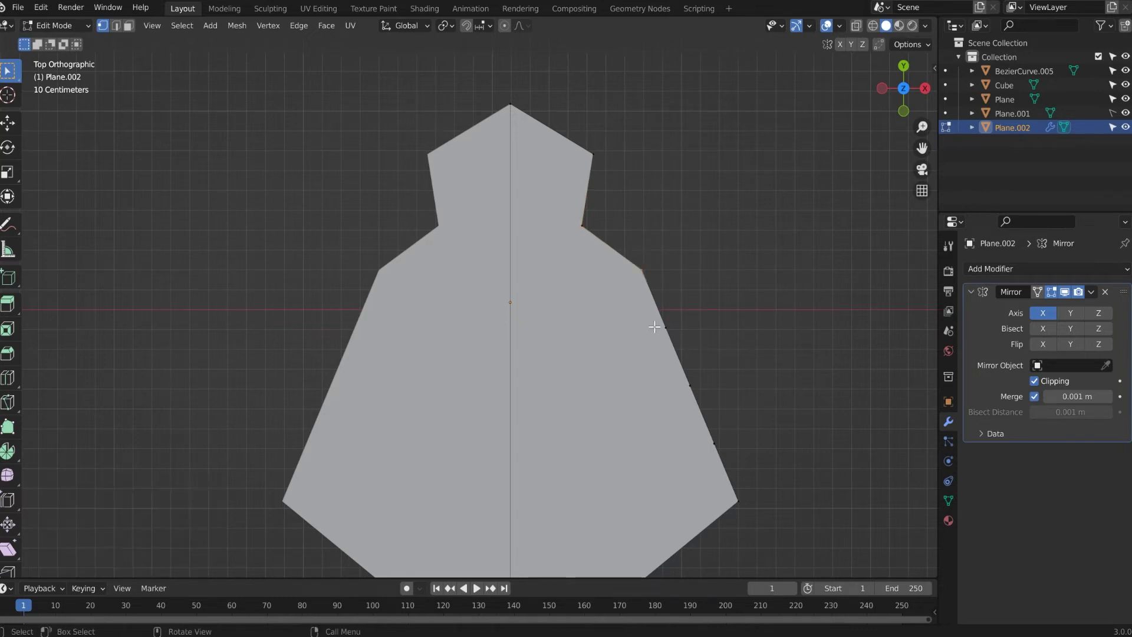
pyautogui.moveTo(682, 336); pyautogui.dragTo(660, 316)
pyautogui.press('g')
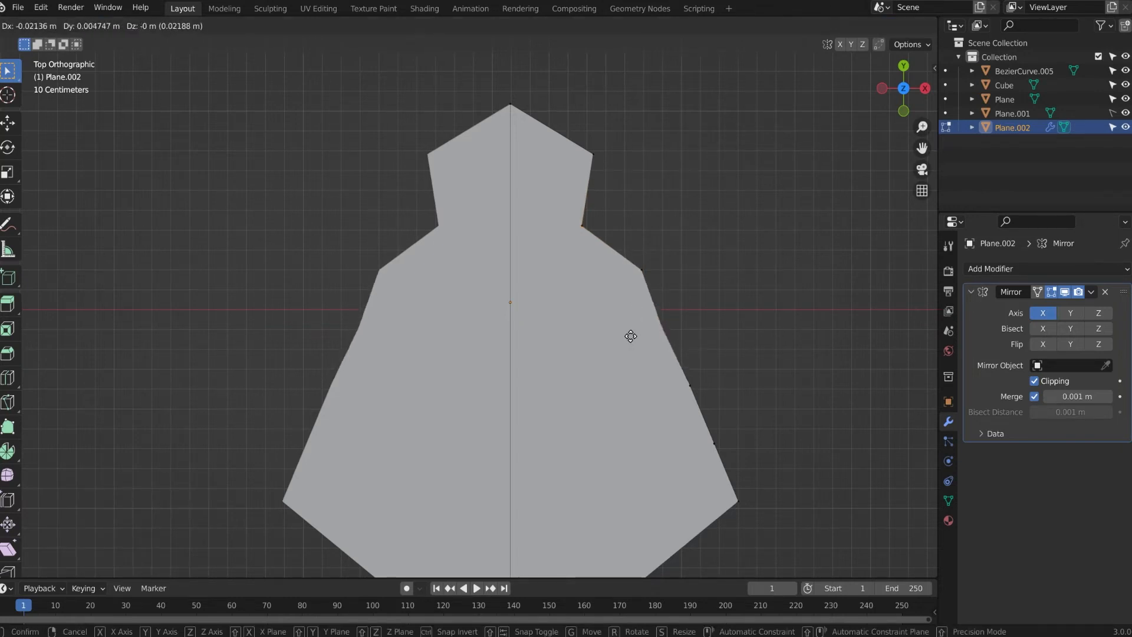
pyautogui.click(596, 359)
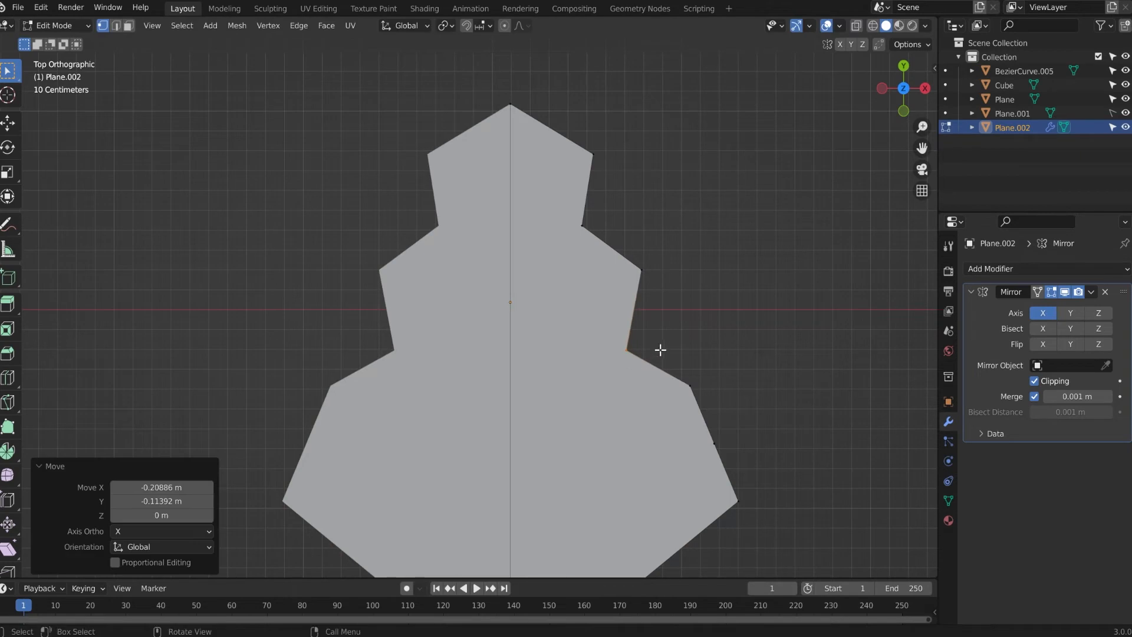
# - Move the lowest remaining vertex on the slanted outer edge about -0.30 m along X and -0.07 m along Y to form a third notch
pyautogui.moveTo(663, 351); pyautogui.dragTo(748, 473)
pyautogui.press('g')
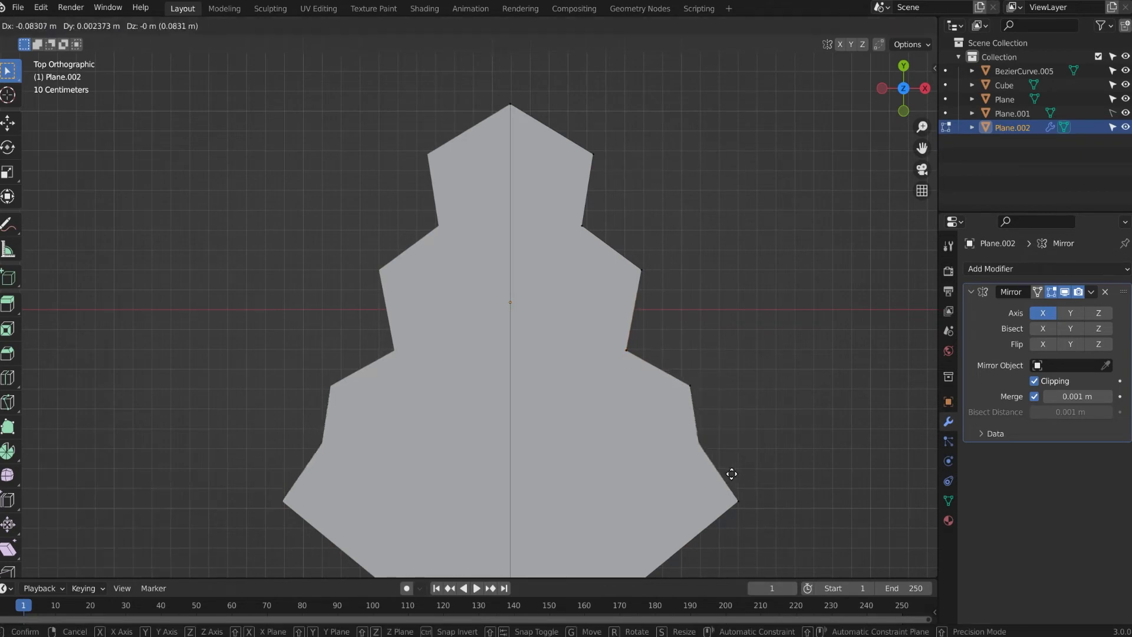
pyautogui.click(693, 487)
# - Subdivide the lower edge between the widest outer corner and the bottom point with 1 cut
pyautogui.scroll(-2, 697, 458)
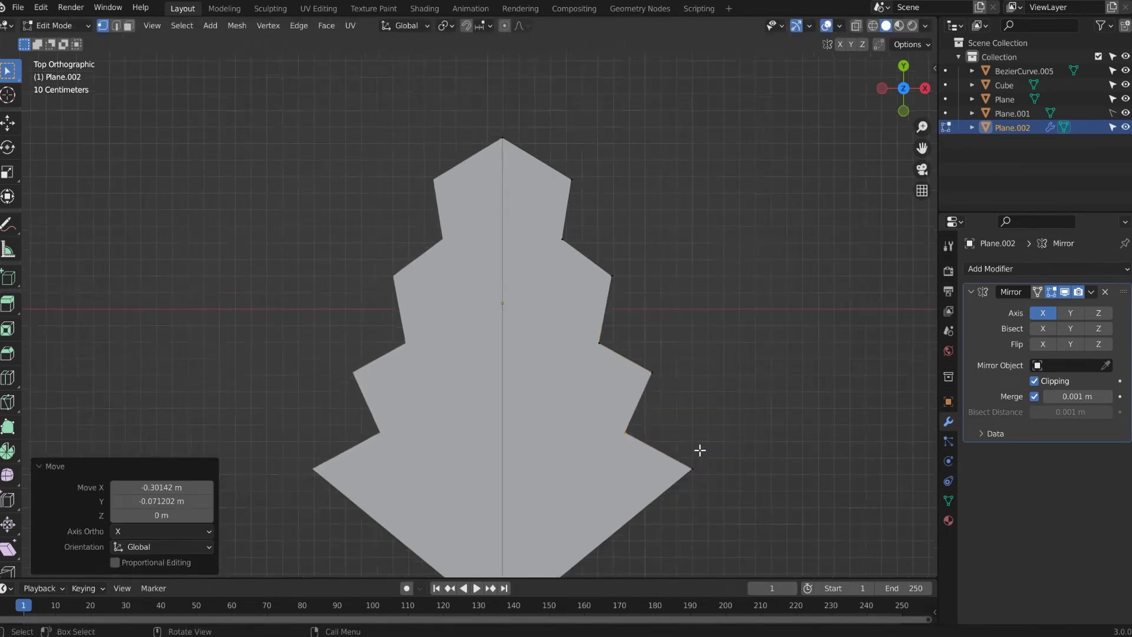
pyautogui.keyDown('shift'); pyautogui.moveTo(683, 419); pyautogui.dragTo(682, 366, button='middle'); pyautogui.keyUp('shift')
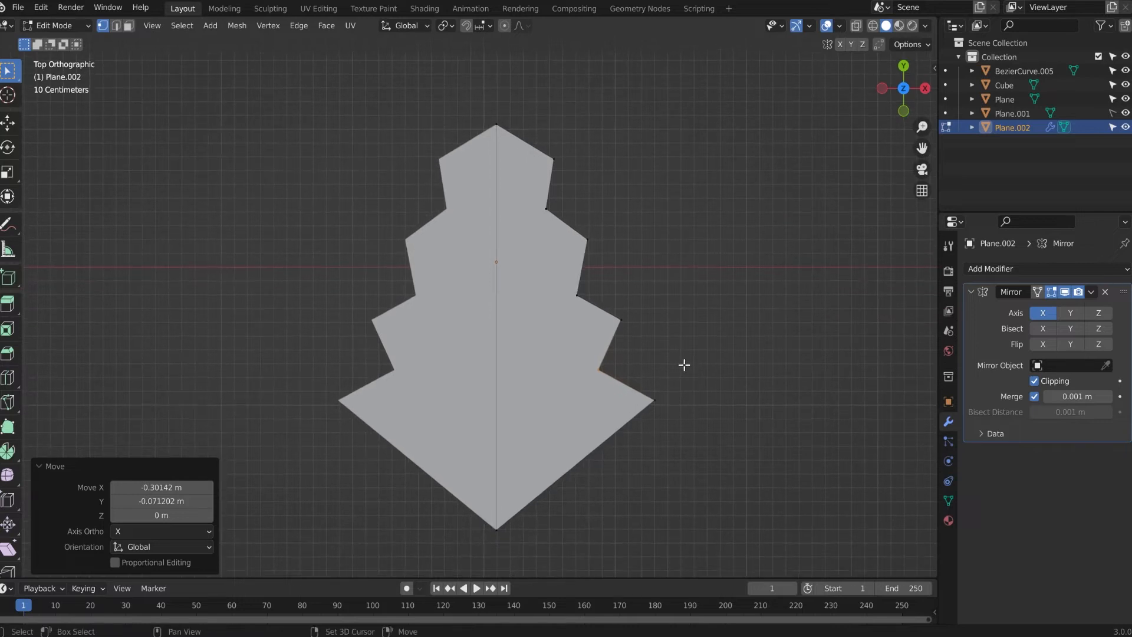
pyautogui.keyDown('shift'); pyautogui.click(476, 520); pyautogui.keyUp('shift')
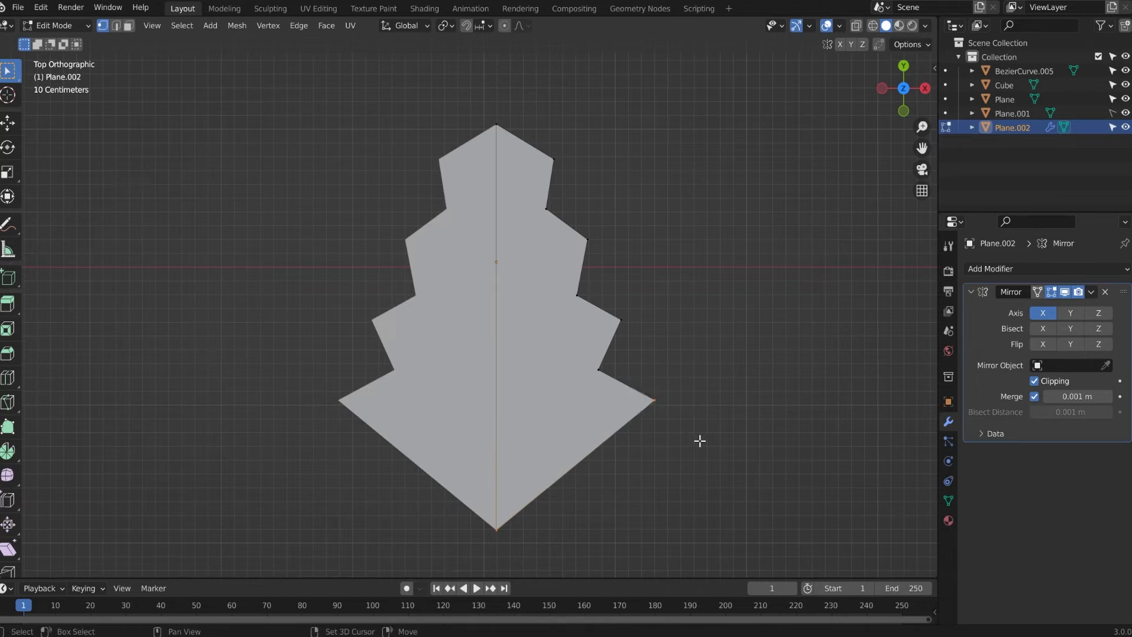
pyautogui.rightClick(594, 444)
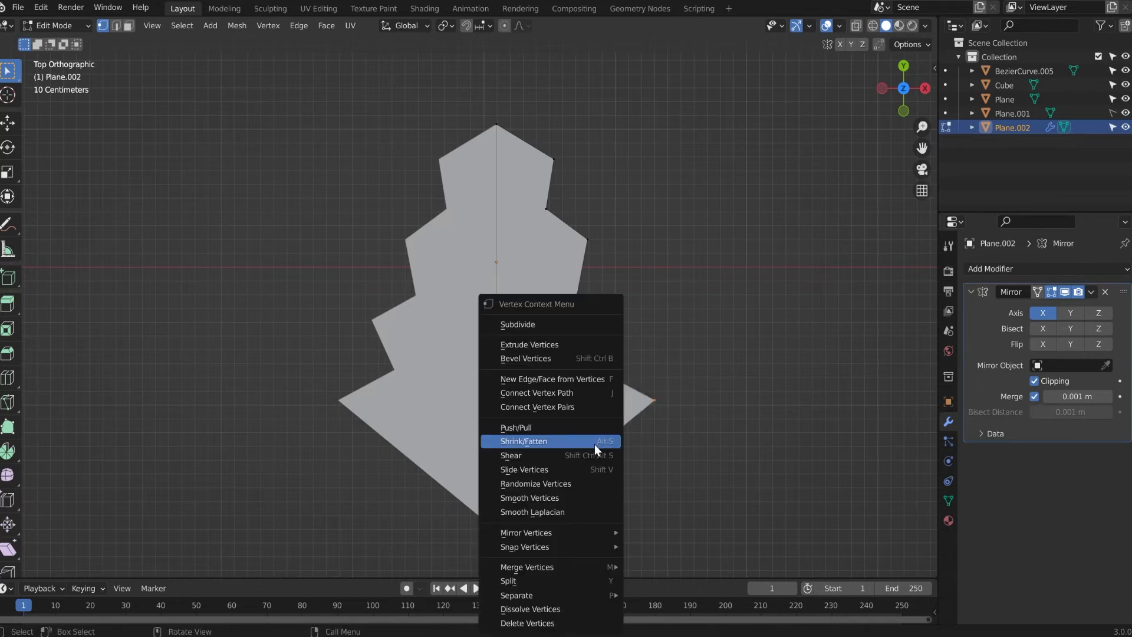
pyautogui.click(543, 327)
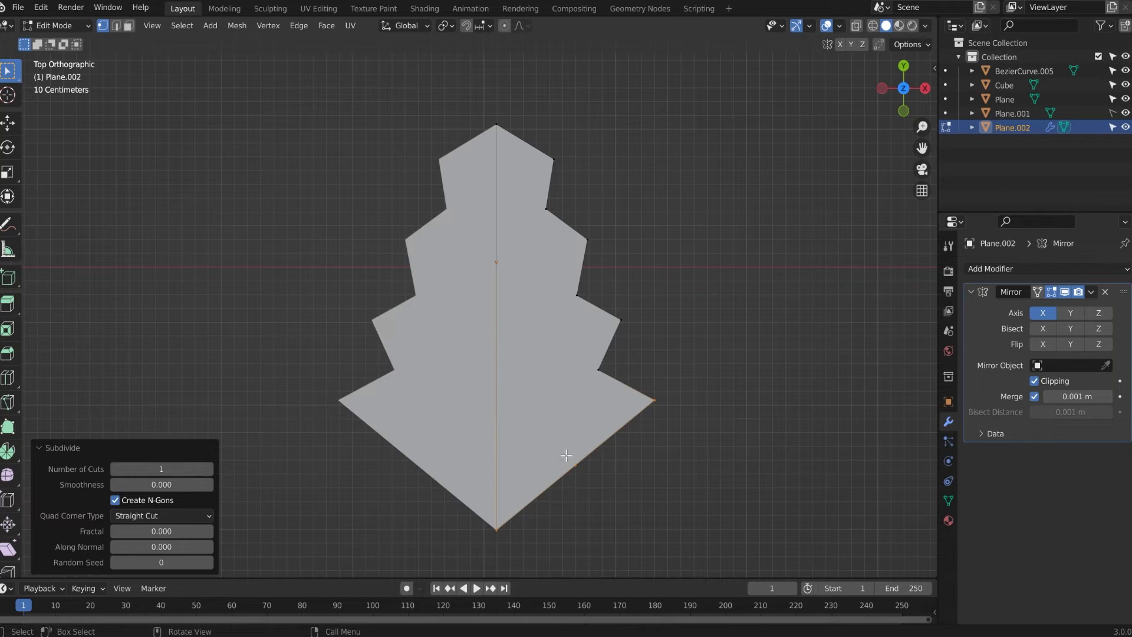
# - Move the new midpoint vertex of the lower edge inward and up to form a notch above the bottom point
pyautogui.click(616, 509)
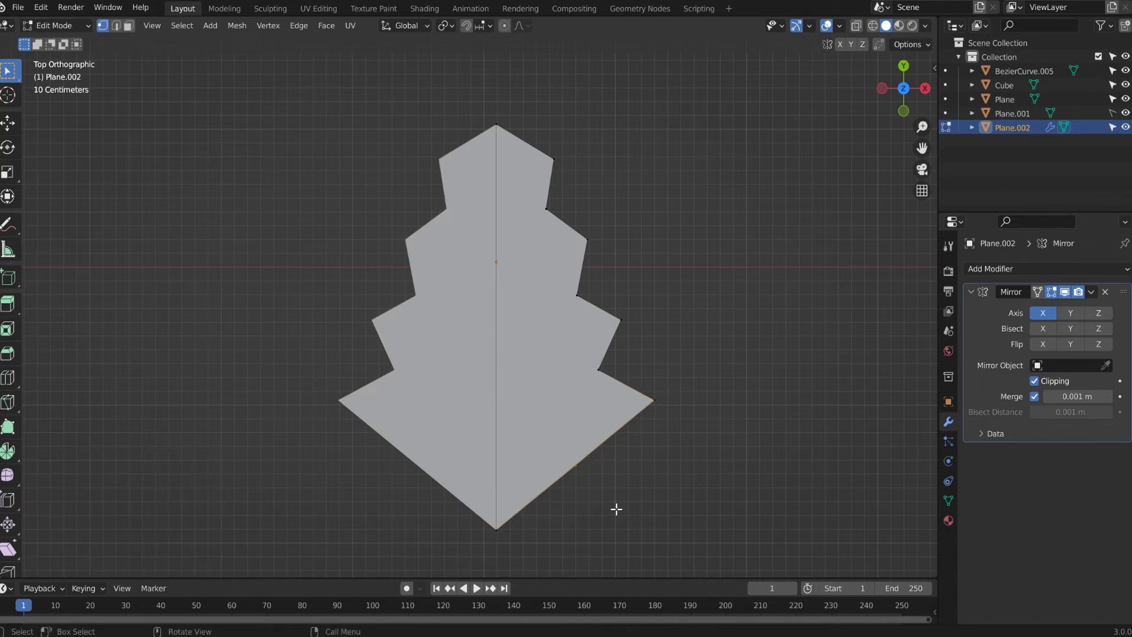
pyautogui.press('g')
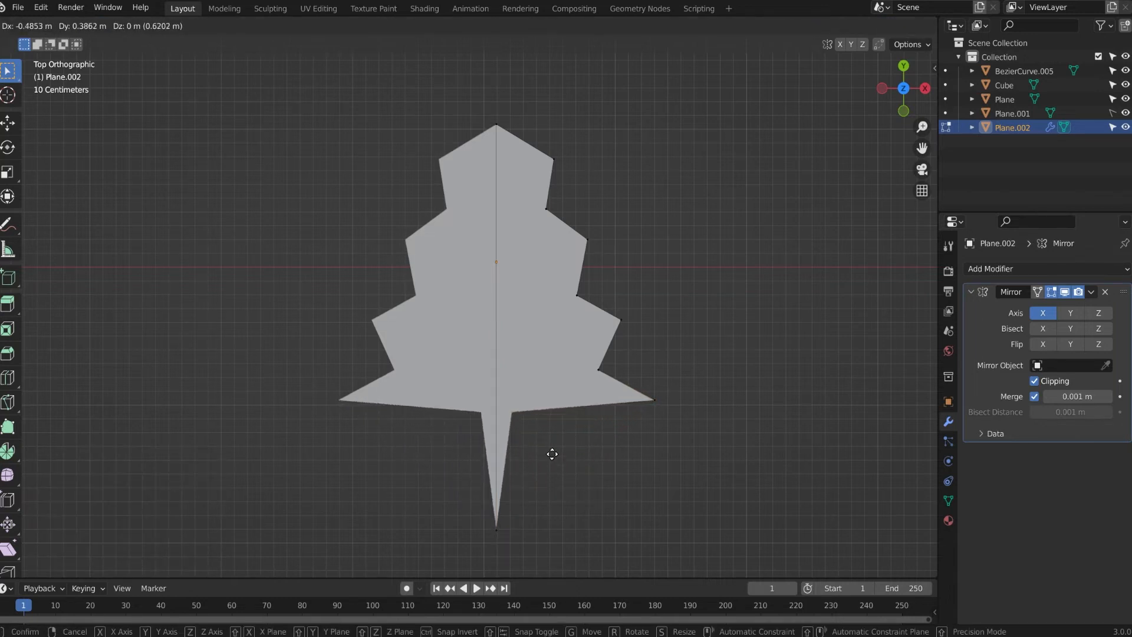
pyautogui.click(616, 498)
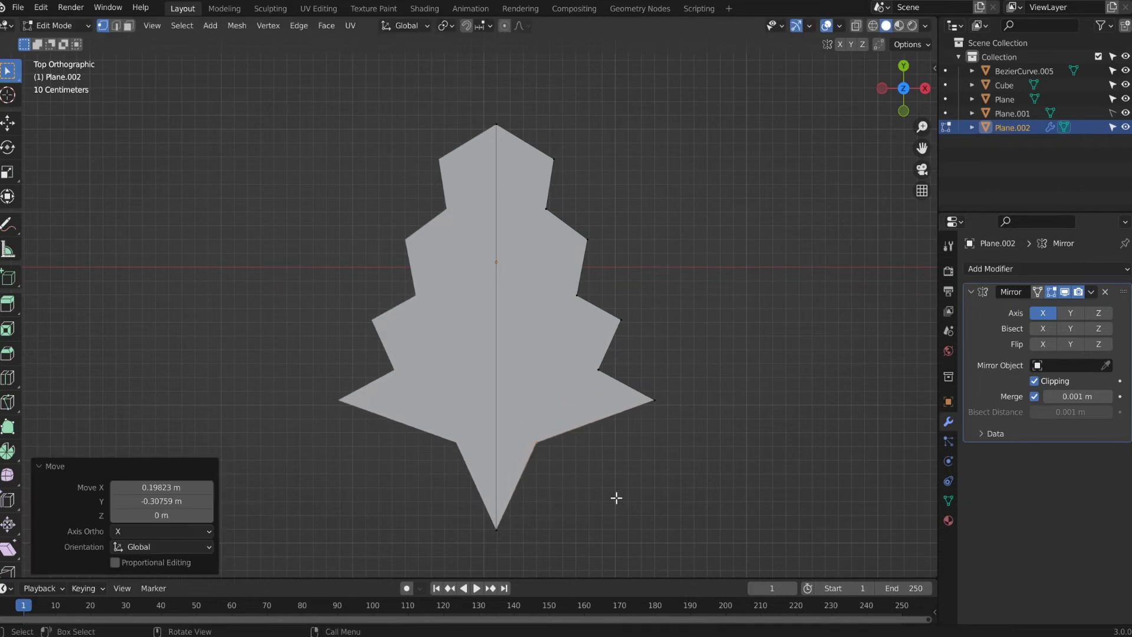
pyautogui.click(645, 466)
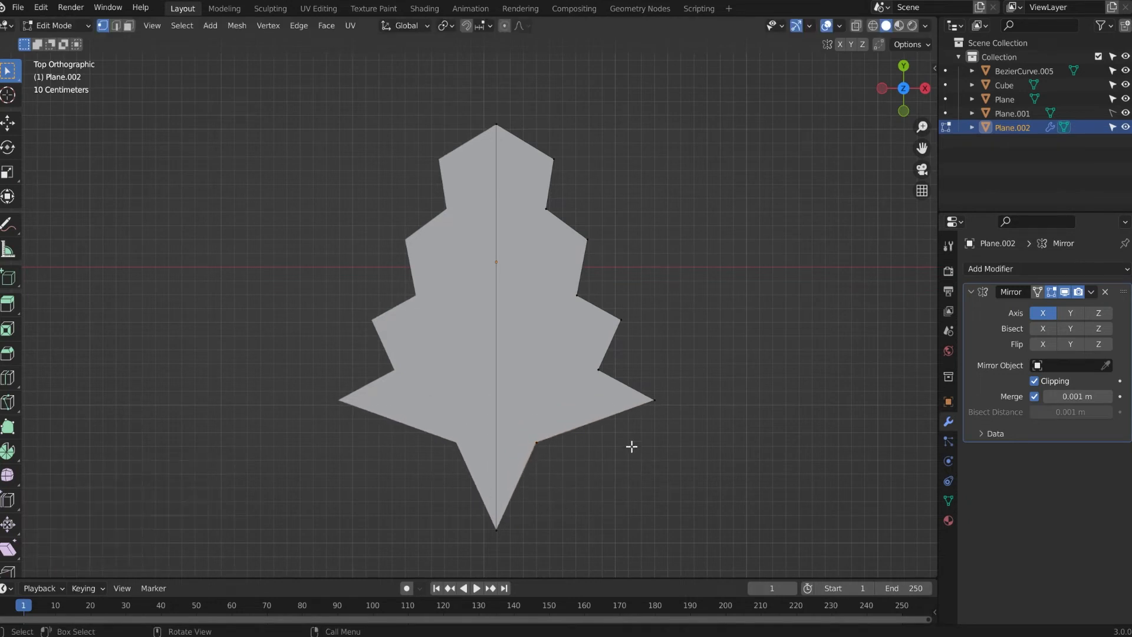
# - Bevel all outer vertices except the top and bottom centre ones, with 2 segments and a width of about 0.074 m
pyautogui.keyDown('shift'); pyautogui.moveTo(716, 336); pyautogui.dragTo(700, 376, button='middle'); pyautogui.keyUp('shift')
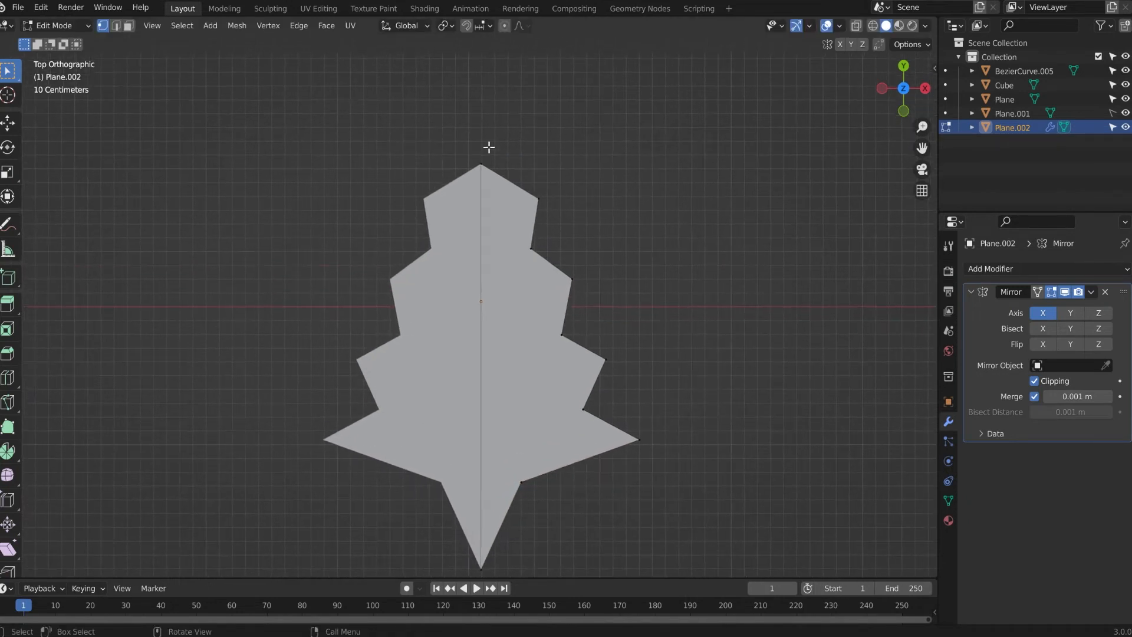
pyautogui.moveTo(490, 150); pyautogui.dragTo(712, 575)
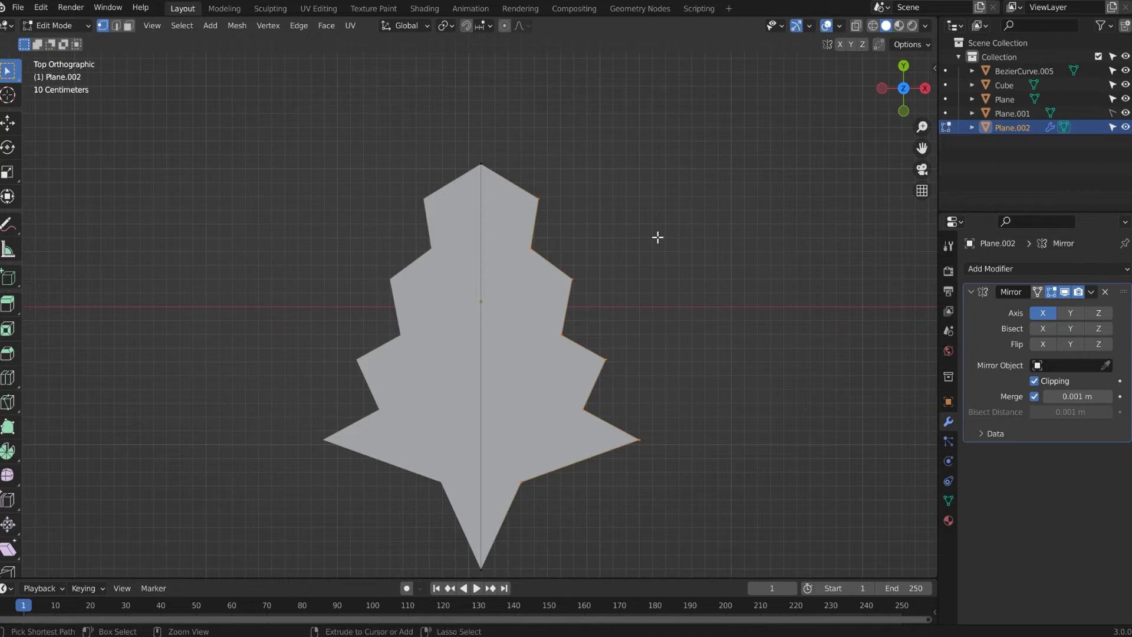
pyautogui.hotkey('ctrl', 'shift', 'b')
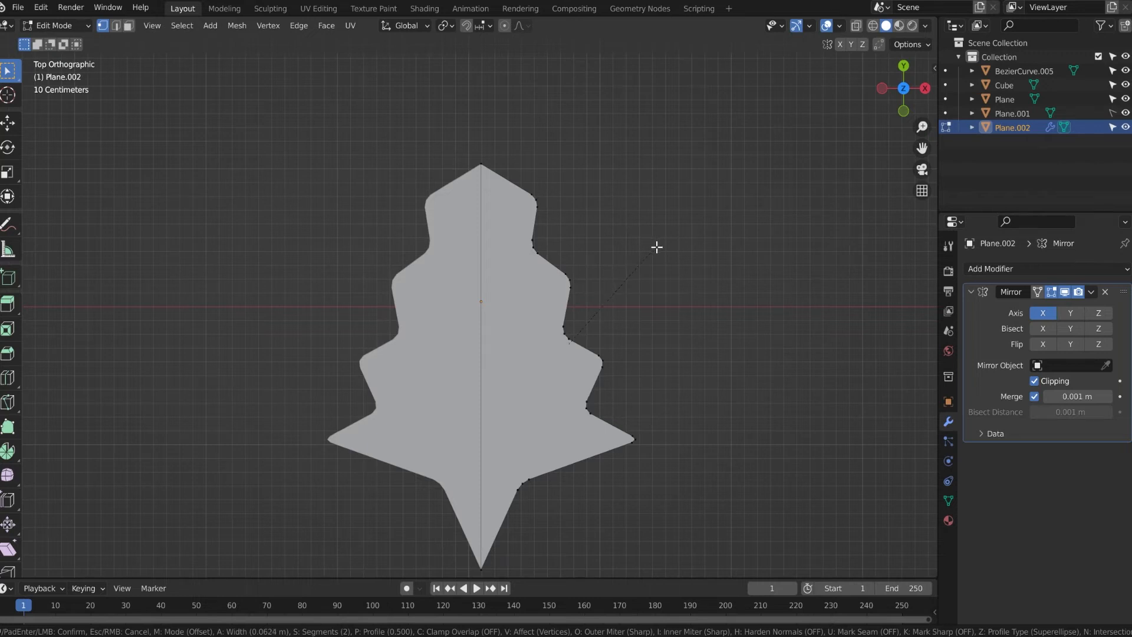
pyautogui.click(658, 250)
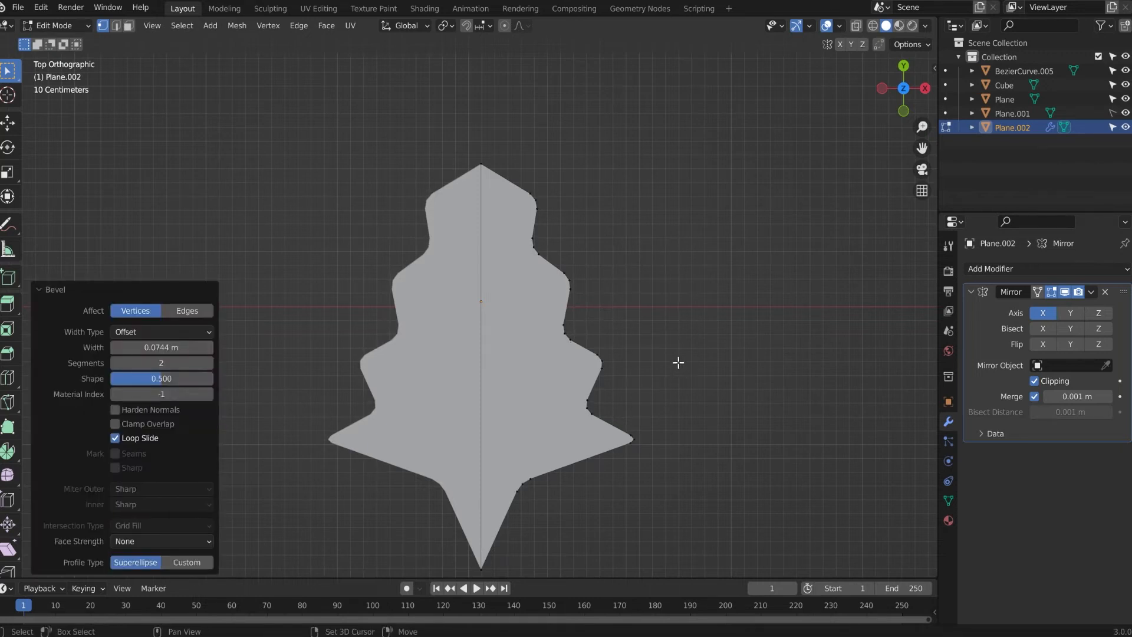
pyautogui.keyDown('shift'); pyautogui.moveTo(678, 362); pyautogui.dragTo(664, 258, button='middle'); pyautogui.keyUp('shift')
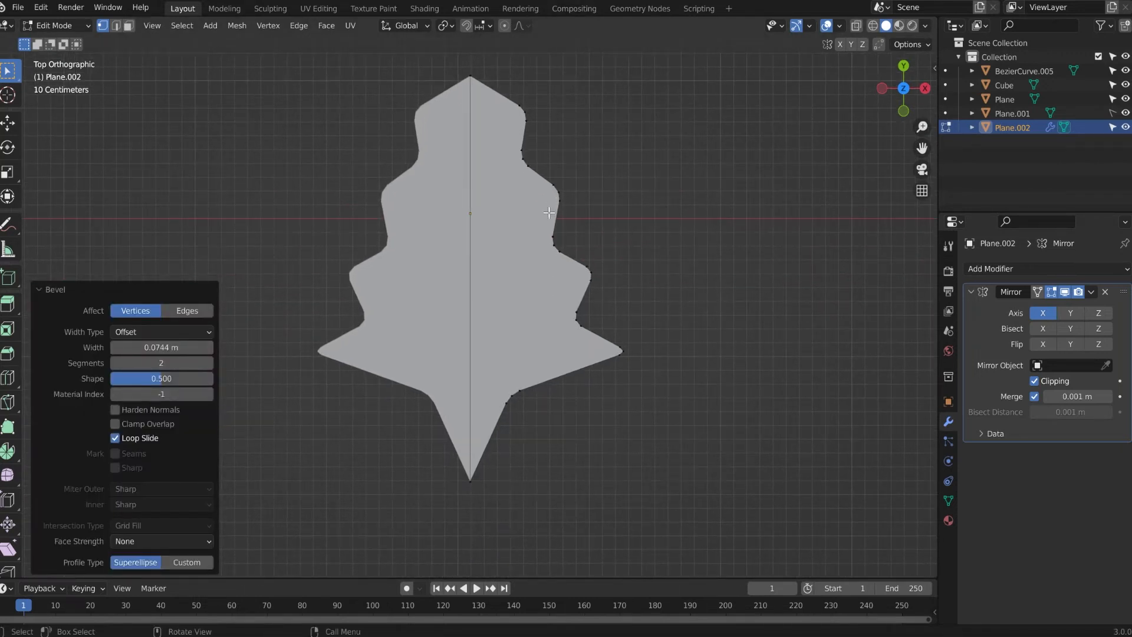
# - Move the top and bottom centre vertices about -0.19 m along Z to fold the leaf shape along its midline
pyautogui.moveTo(480, 340); pyautogui.dragTo(594, 313, button='middle')
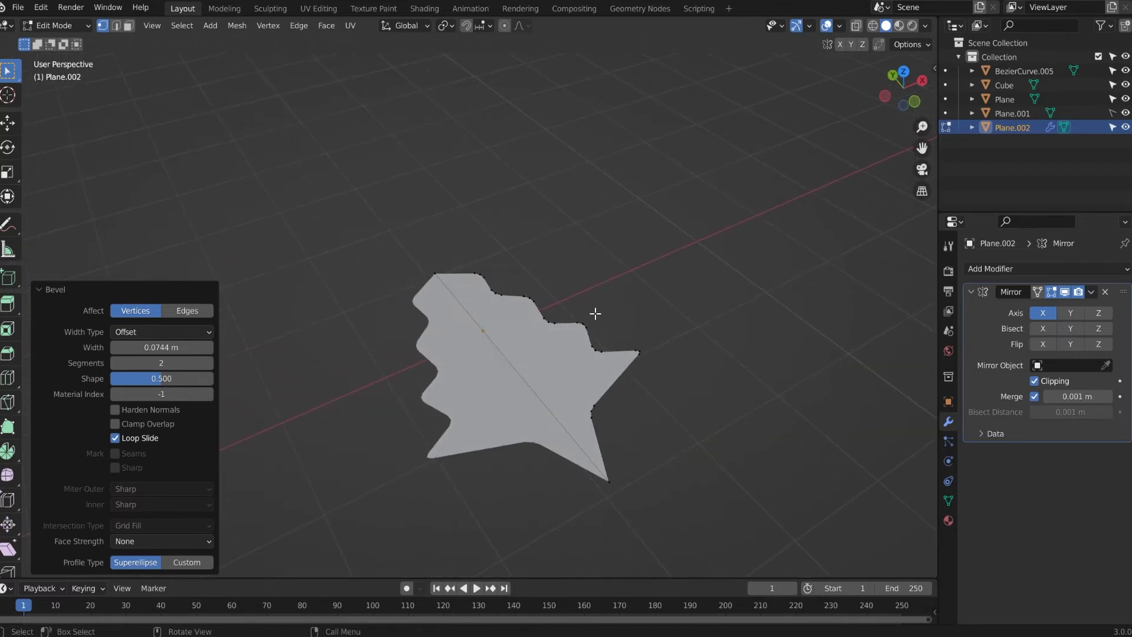
pyautogui.keyDown('shift'); pyautogui.click(434, 273); pyautogui.keyUp('shift')
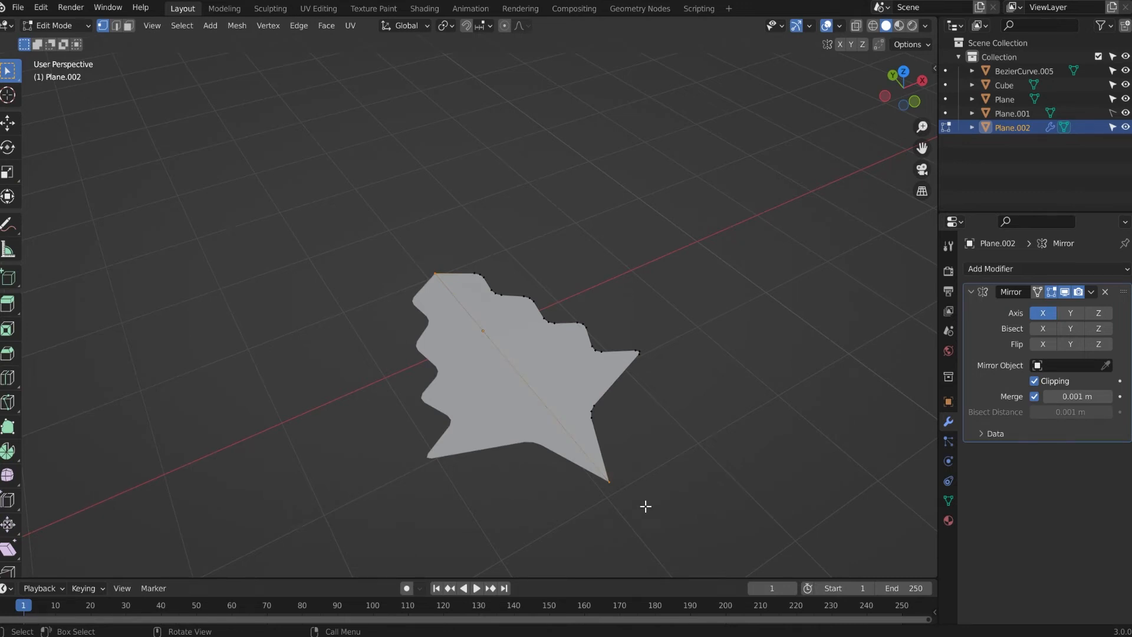
pyautogui.press('g')
pyautogui.press('z')
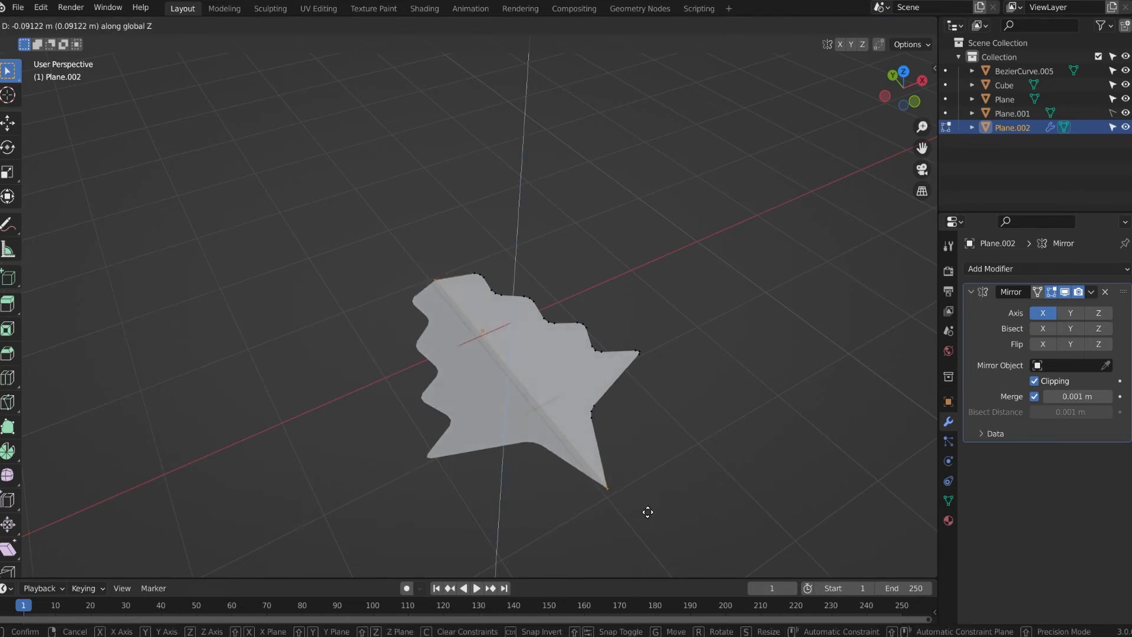
pyautogui.click(650, 517)
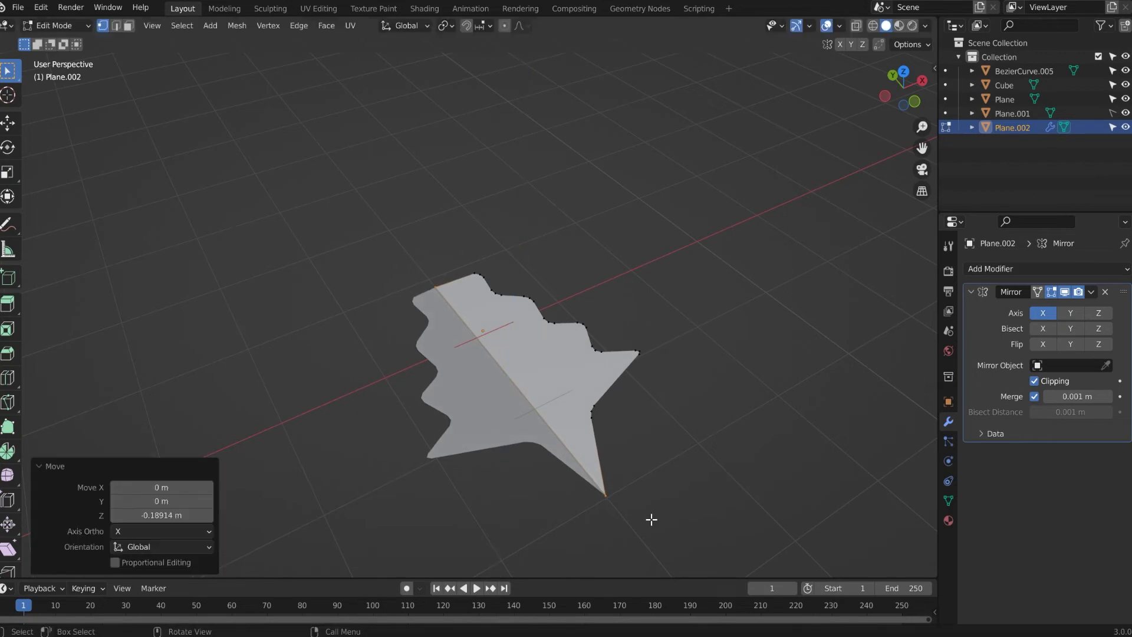
# - Return to Object Mode and apply the Mirror modifier to the leaf shape
pyautogui.moveTo(651, 517); pyautogui.dragTo(575, 466, button='middle')
pyautogui.scroll(2, 494, 402)
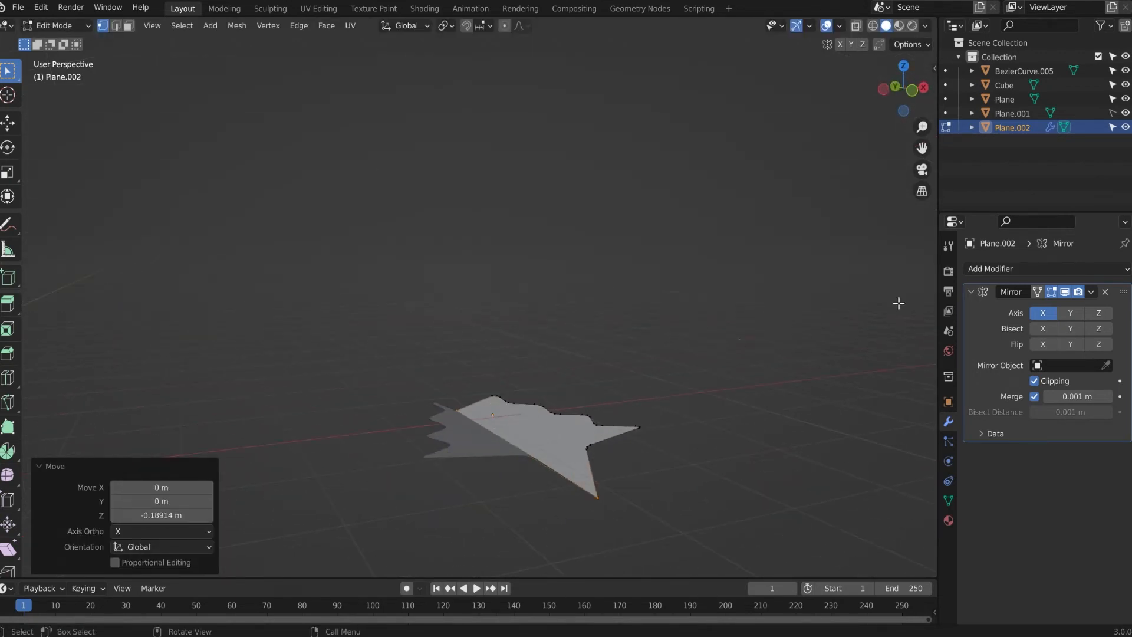
pyautogui.press('Tab')
pyautogui.moveTo(683, 323); pyautogui.dragTo(635, 402, button='middle')
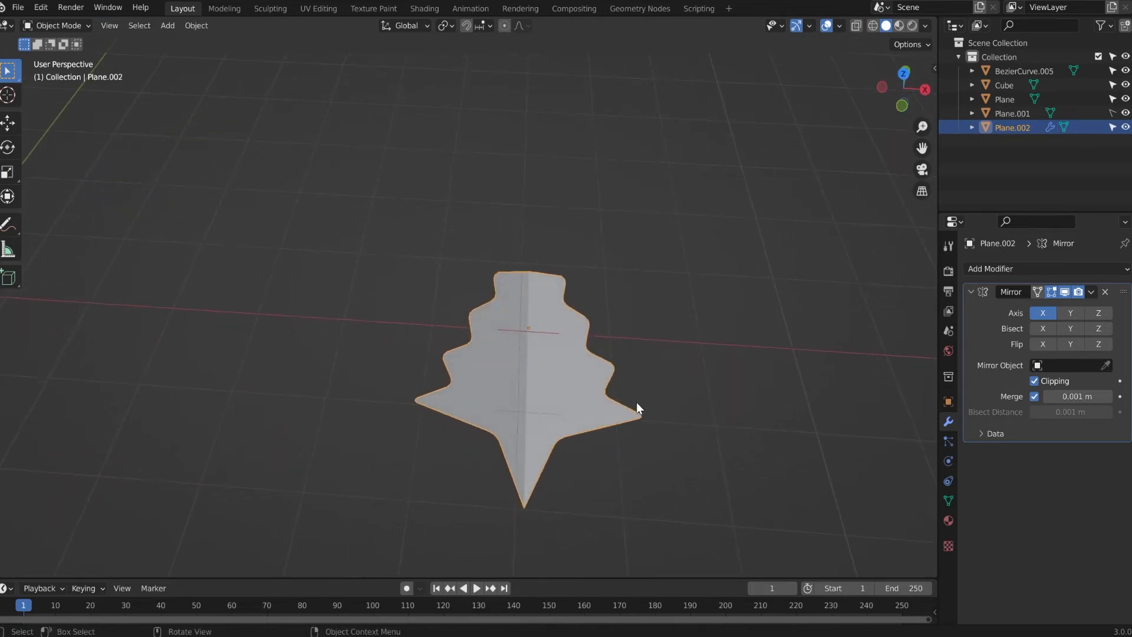
pyautogui.click(1092, 292)
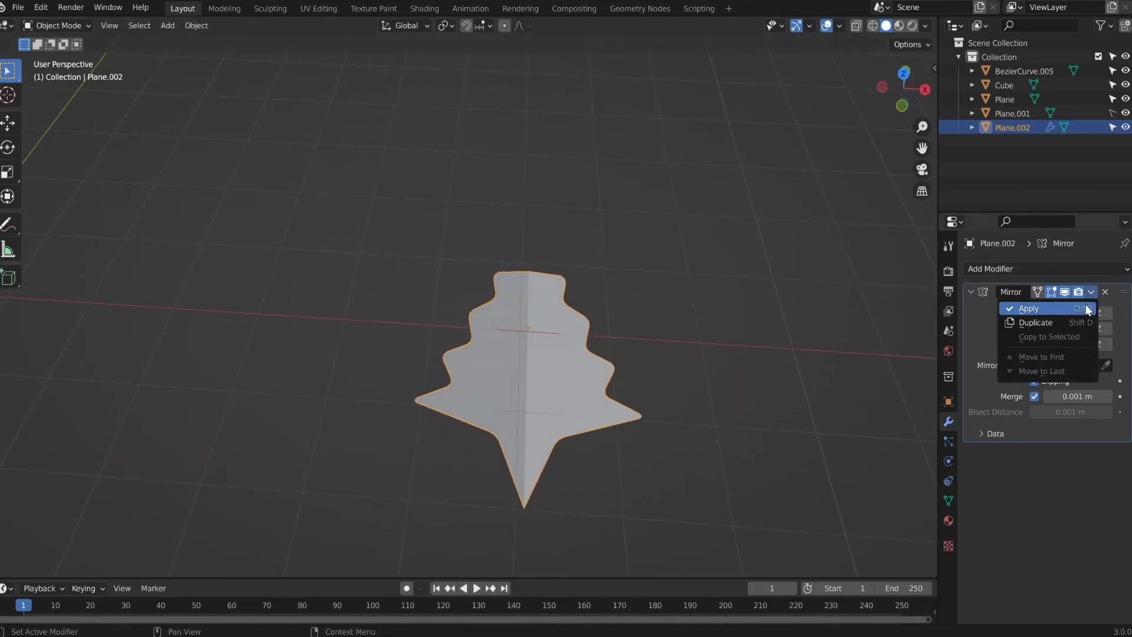
pyautogui.click(1085, 305)
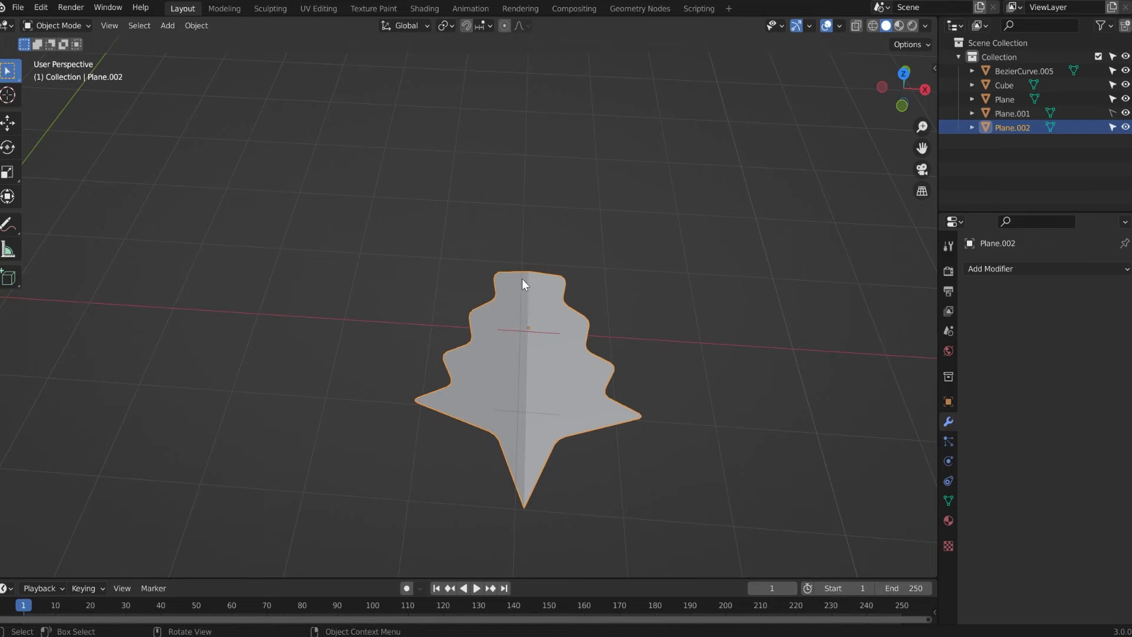
# - Scale the leaf shape down to about 0.068 of its size to suit the takeout box
pyautogui.scroll(-6, 524, 271)
pyautogui.press('s')
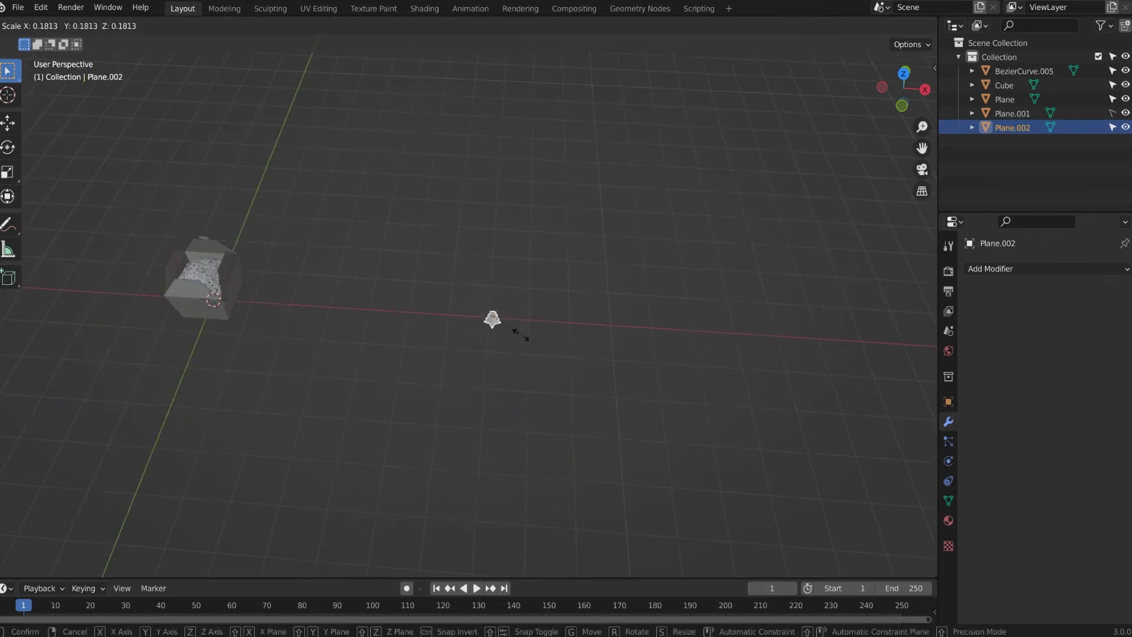
pyautogui.click(496, 321)
pyautogui.scroll(6, 494, 320)
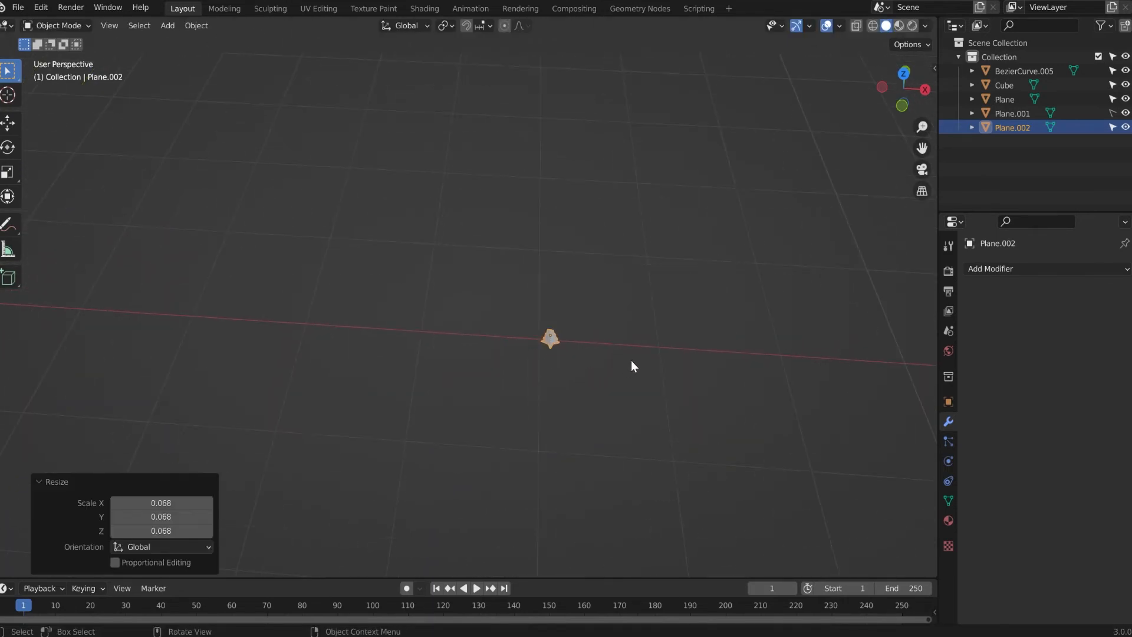
# - Raise the small leaf shape about 1.02 m along Z
pyautogui.scroll(-5, 621, 356)
pyautogui.press('g')
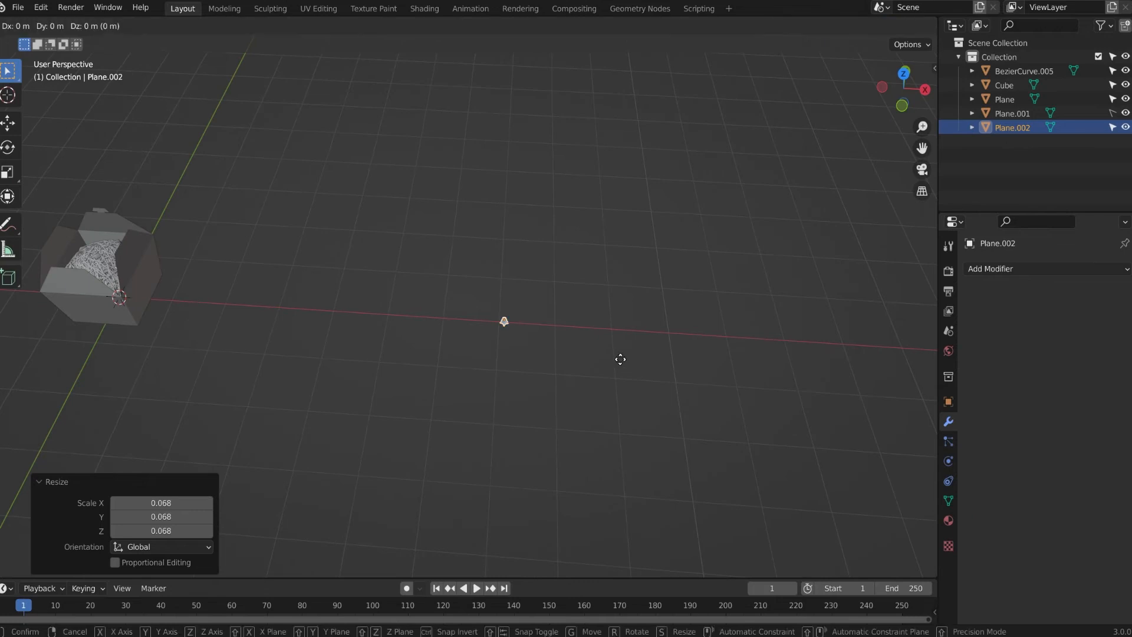
pyautogui.press('z')
pyautogui.click(624, 320)
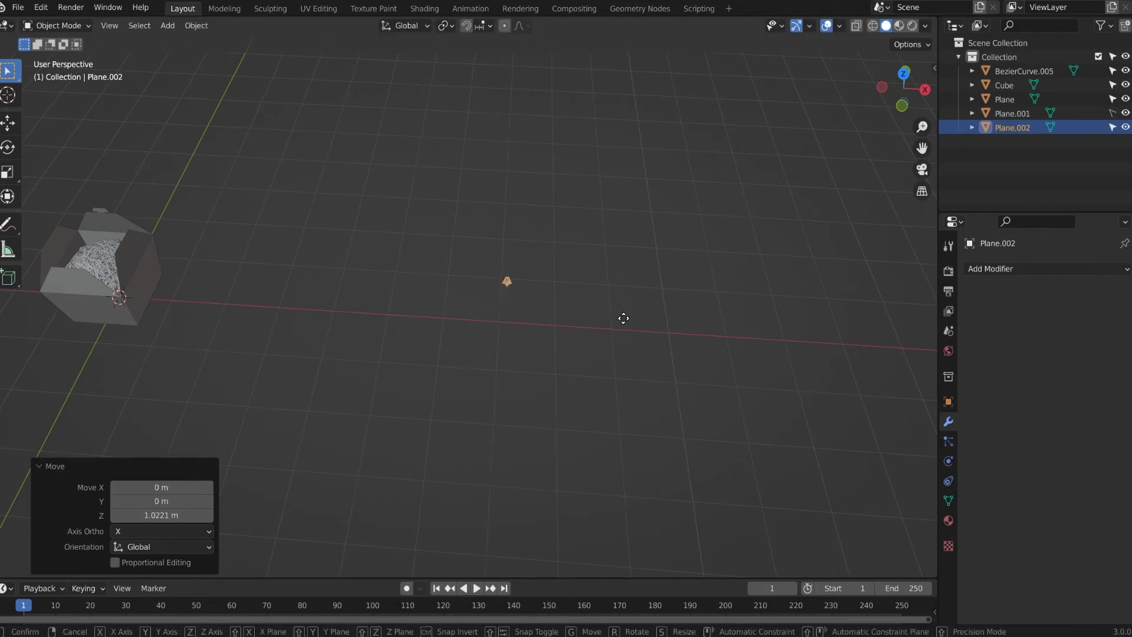
pyautogui.press('g')
pyautogui.press('z')
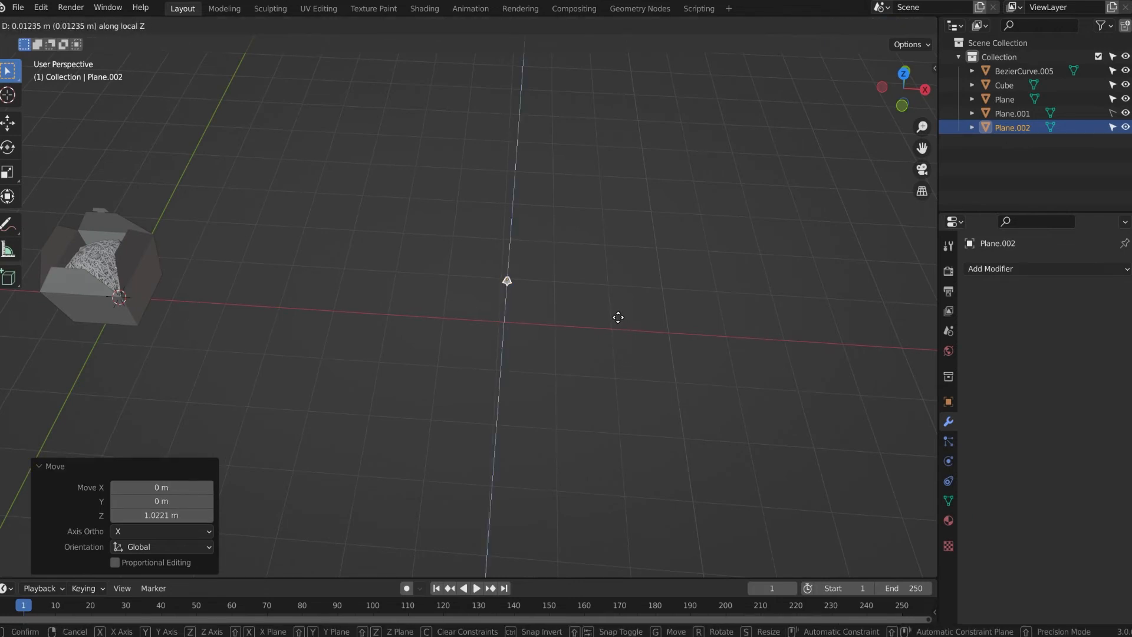
pyautogui.press('Escape')
# - From the top view, move the leaf over the noodles in the box, about -7.28 m along X and 0.23 m along Y
pyautogui.press('KP_7')
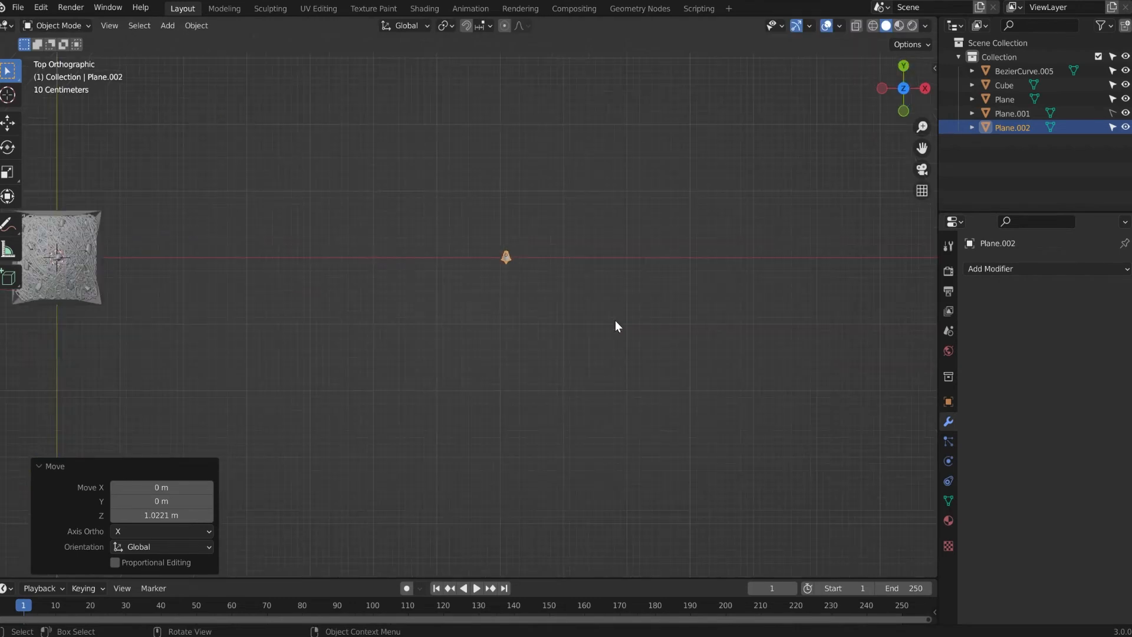
pyautogui.keyDown('shift'); pyautogui.moveTo(484, 330); pyautogui.dragTo(700, 364, button='middle'); pyautogui.keyUp('shift')
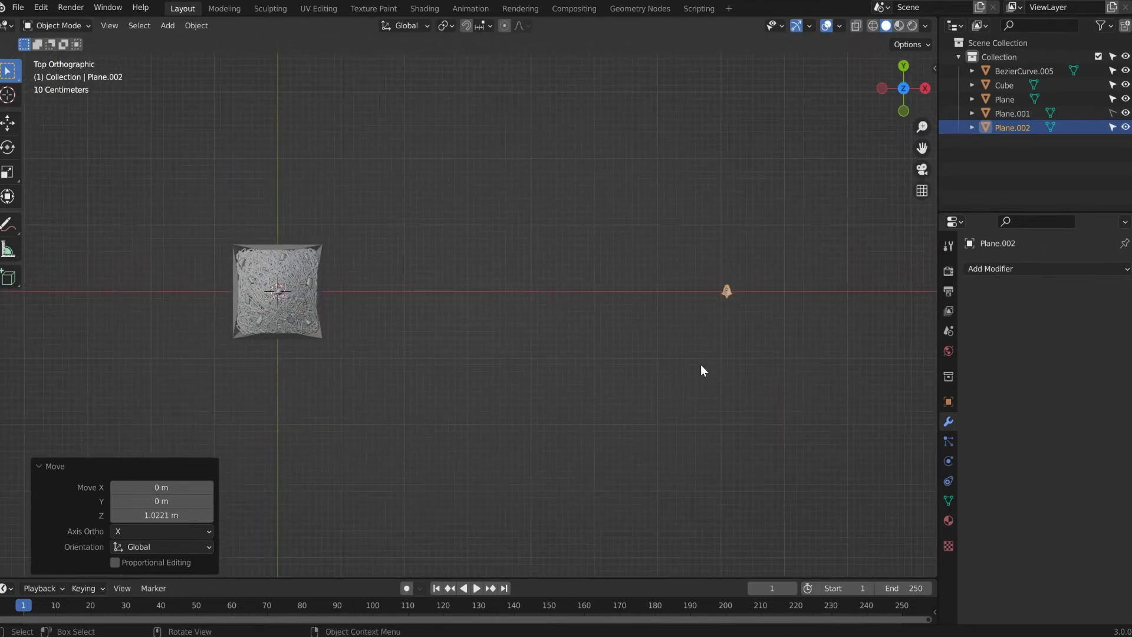
pyautogui.press('g')
pyautogui.click(245, 355)
pyautogui.keyDown('shift'); pyautogui.moveTo(250, 349); pyautogui.dragTo(405, 346, button='middle'); pyautogui.keyUp('shift')
pyautogui.scroll(4, 432, 303)
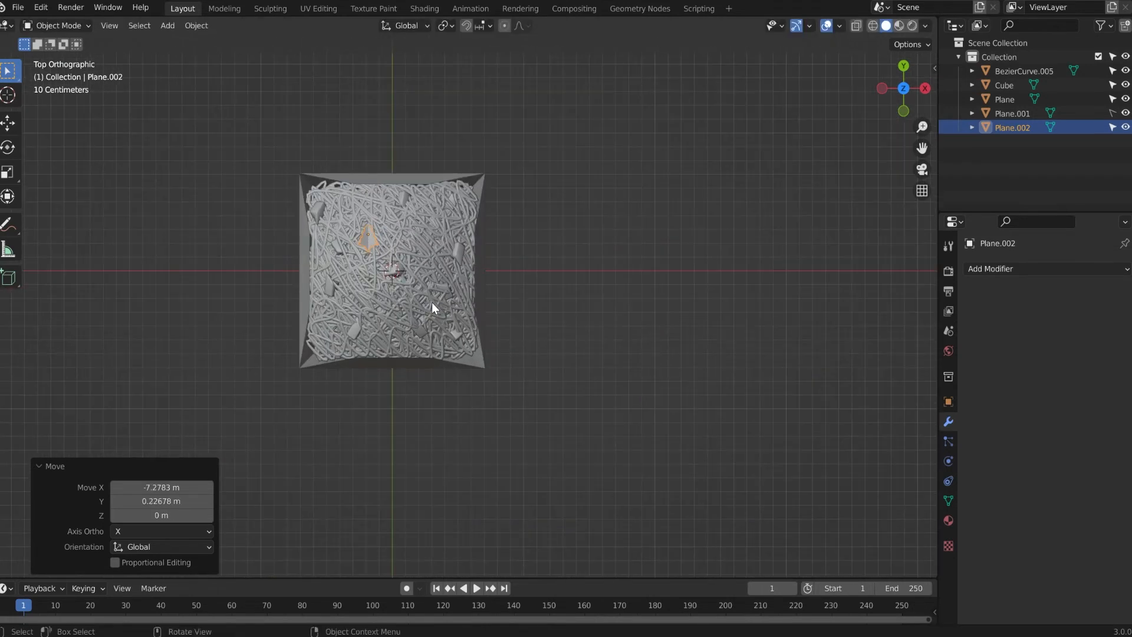
pyautogui.scroll(3, 362, 283)
pyautogui.keyDown('shift'); pyautogui.moveTo(291, 269); pyautogui.dragTo(436, 345, button='middle'); pyautogui.keyUp('shift')
pyautogui.scroll(2, 399, 326)
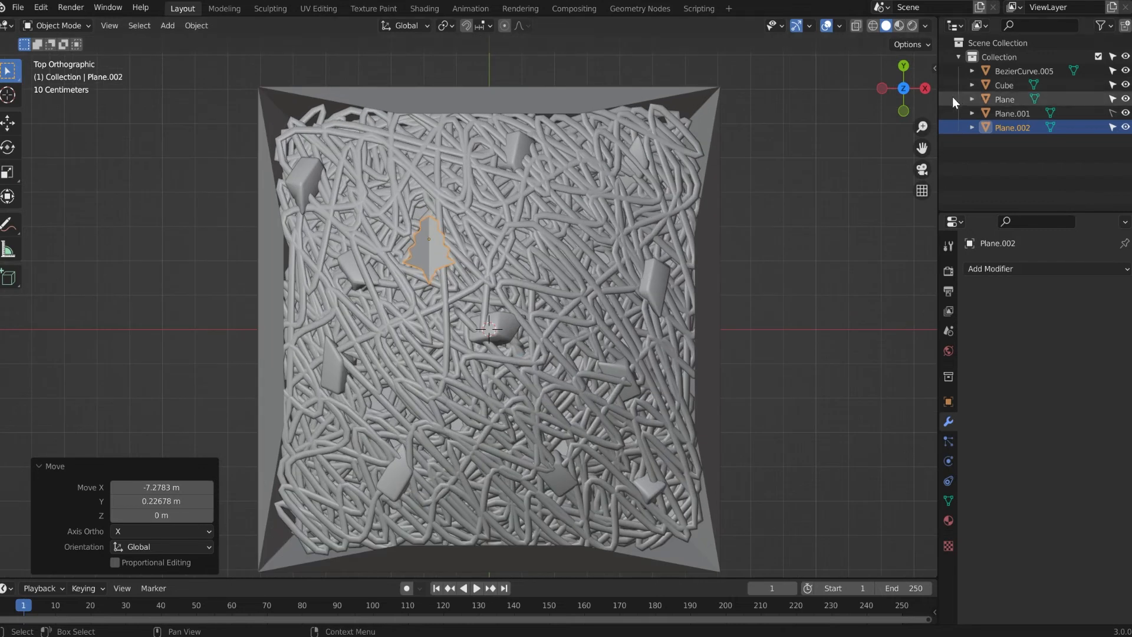
# - Scale the leaf to about 0.696 of its size and lower it about 0.086 m along Z onto the noodles
pyautogui.moveTo(504, 203); pyautogui.dragTo(607, 282, button='middle')
pyautogui.press('s')
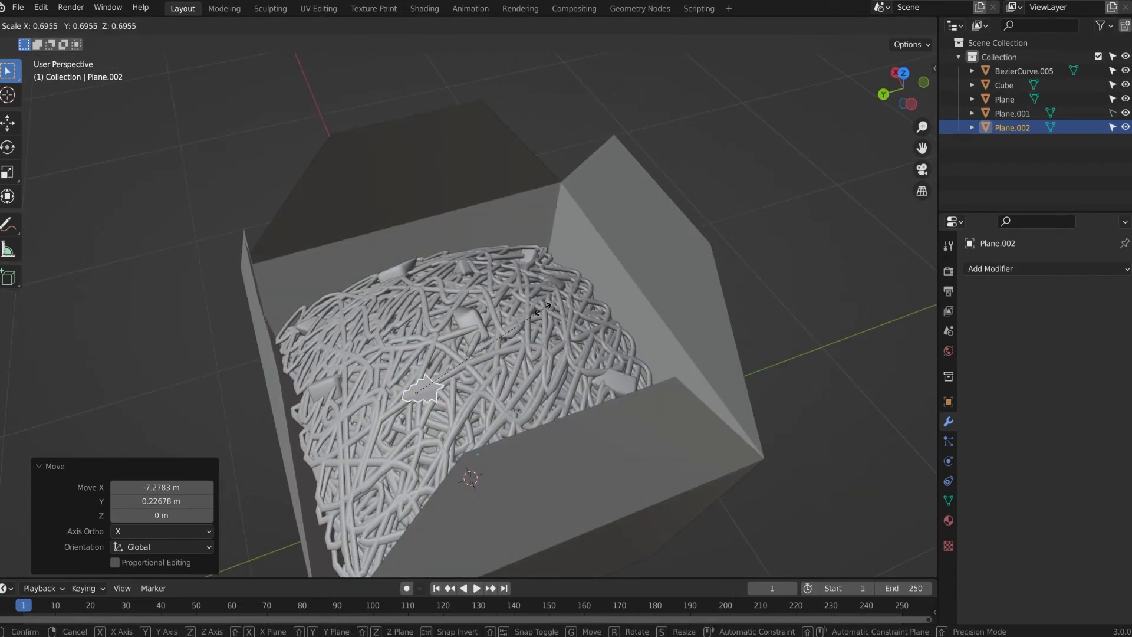
pyautogui.click(550, 321)
pyautogui.moveTo(463, 326); pyautogui.dragTo(558, 263, button='middle')
pyautogui.press('g')
pyautogui.press('z')
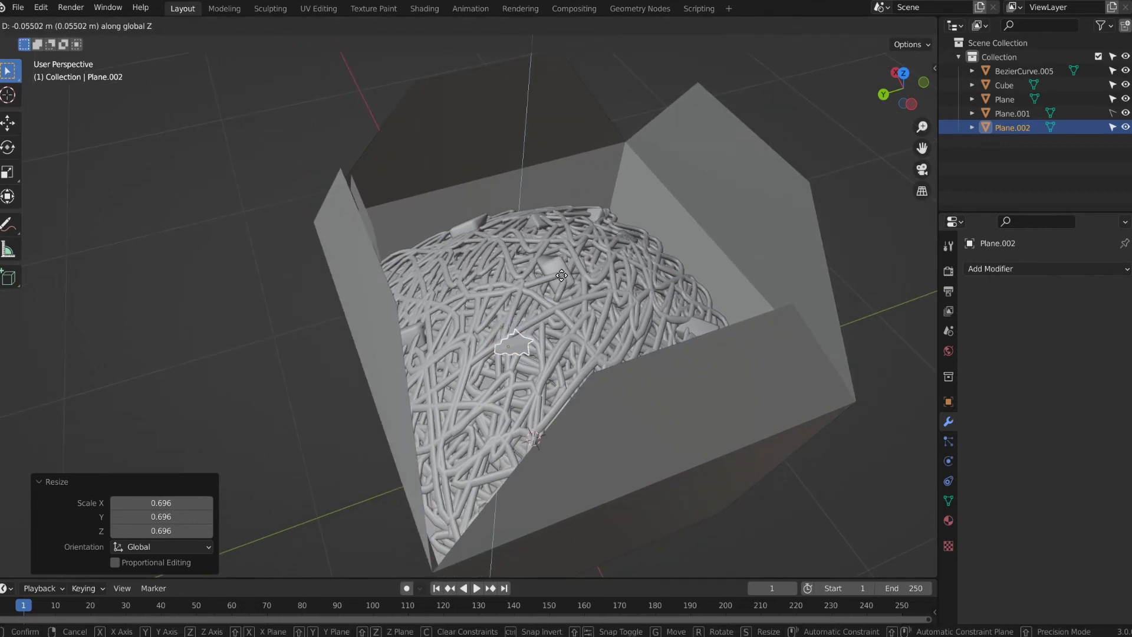
pyautogui.click(564, 281)
# - Rotate the leaf about -18.2° around the global Y axis to follow the slope of the noodles
pyautogui.moveTo(529, 289); pyautogui.dragTo(779, 305, button='middle')
pyautogui.press('x')
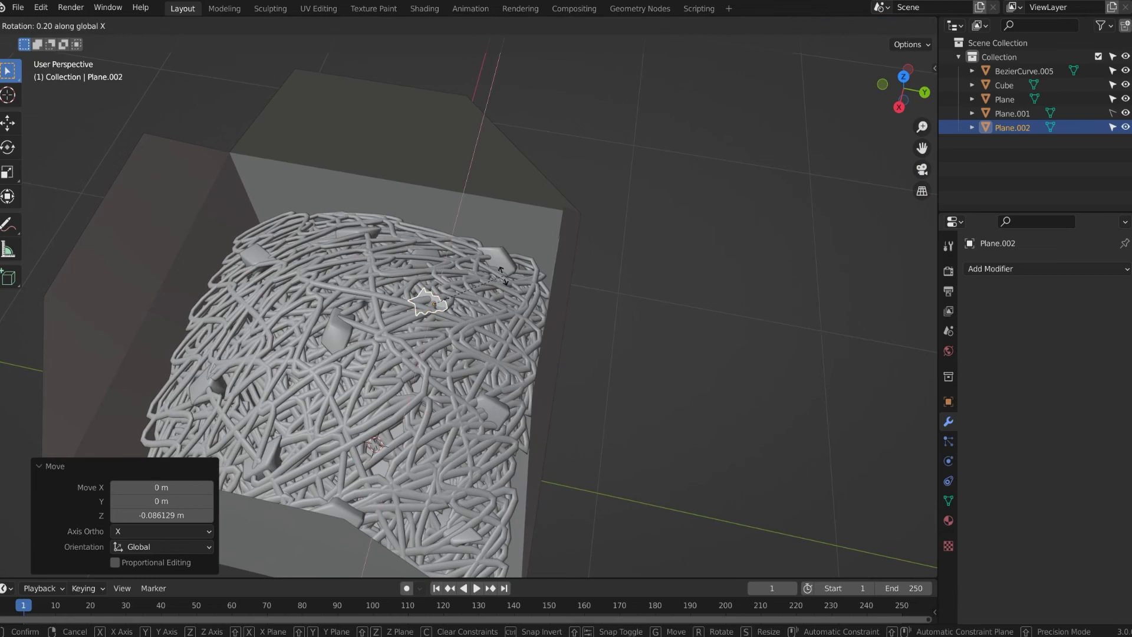
pyautogui.press('y')
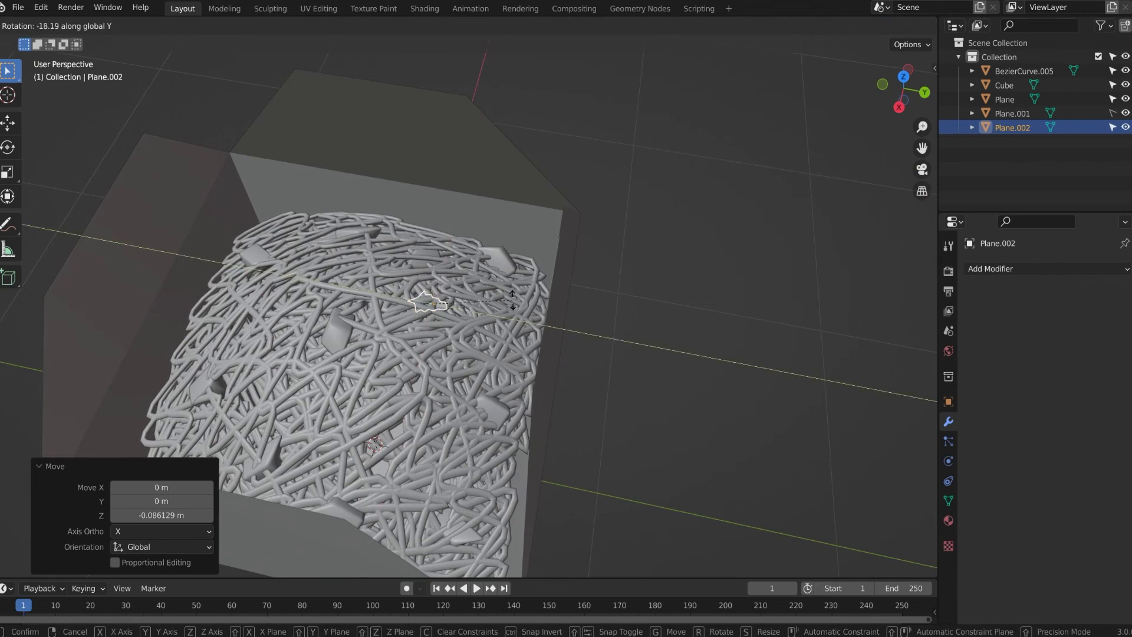
pyautogui.click(512, 299)
# - Duplicate the leaf about 0.28 m along X and -0.66 m along Y, and tilt the copy about 13.5° around X among the noodles
pyautogui.hotkey('shift', 'd')
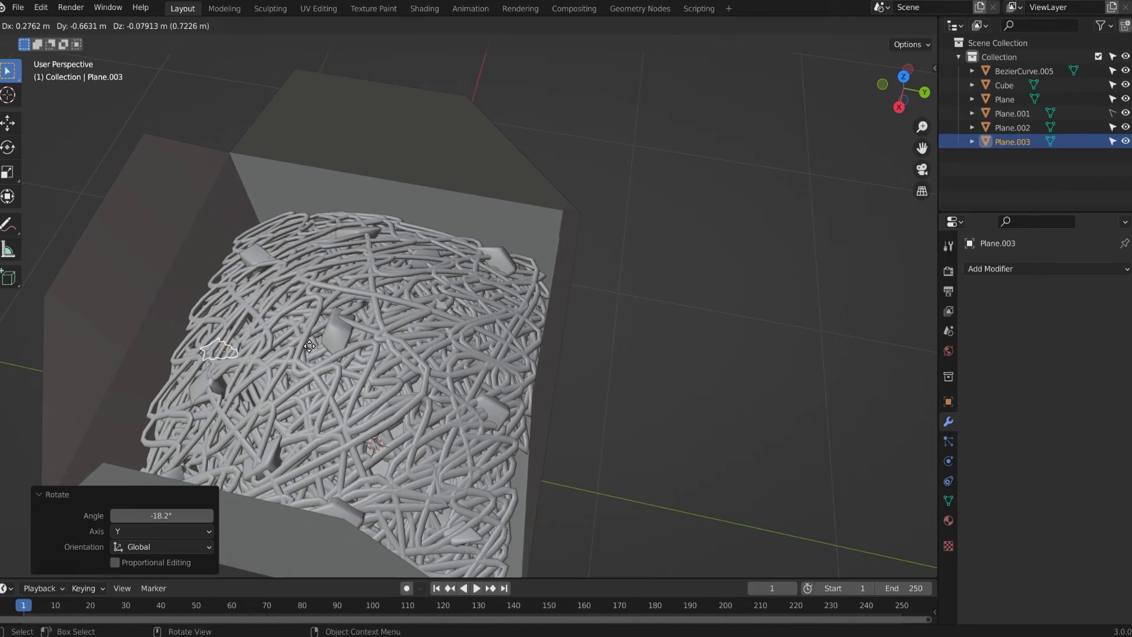
pyautogui.click(309, 345)
pyautogui.press('r')
pyautogui.press('x')
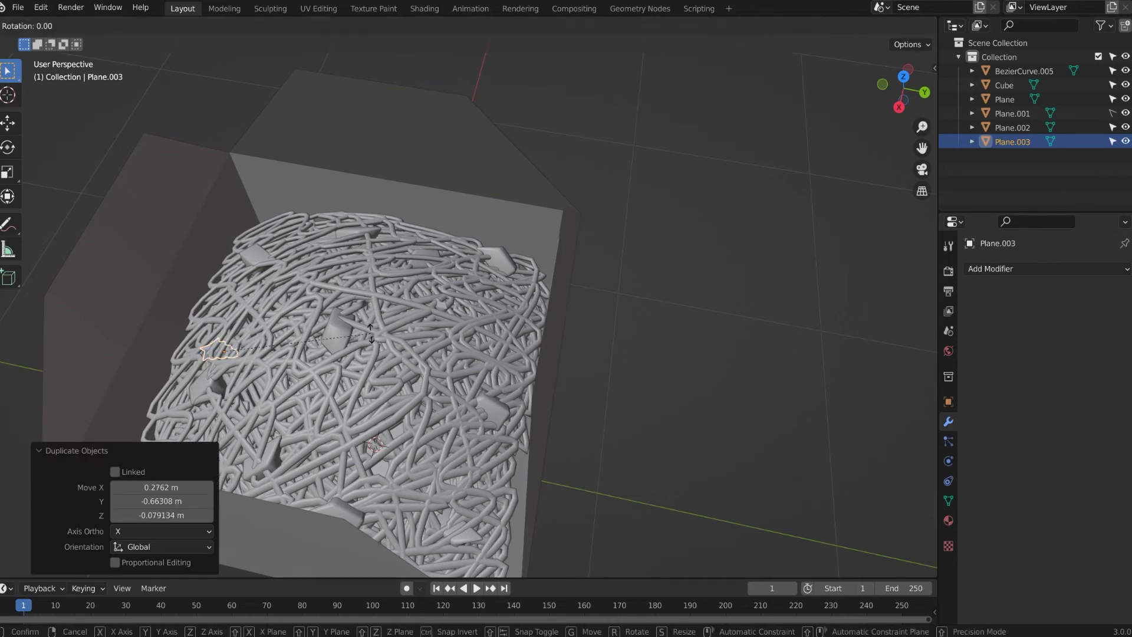
pyautogui.click(317, 313)
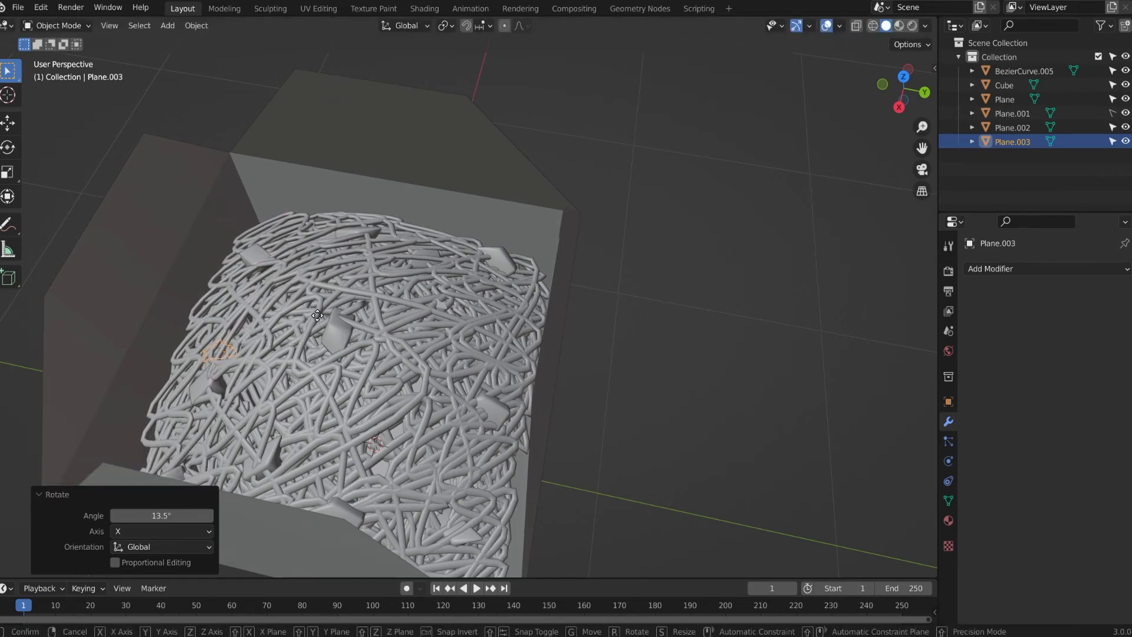
pyautogui.press('g')
pyautogui.click(317, 309)
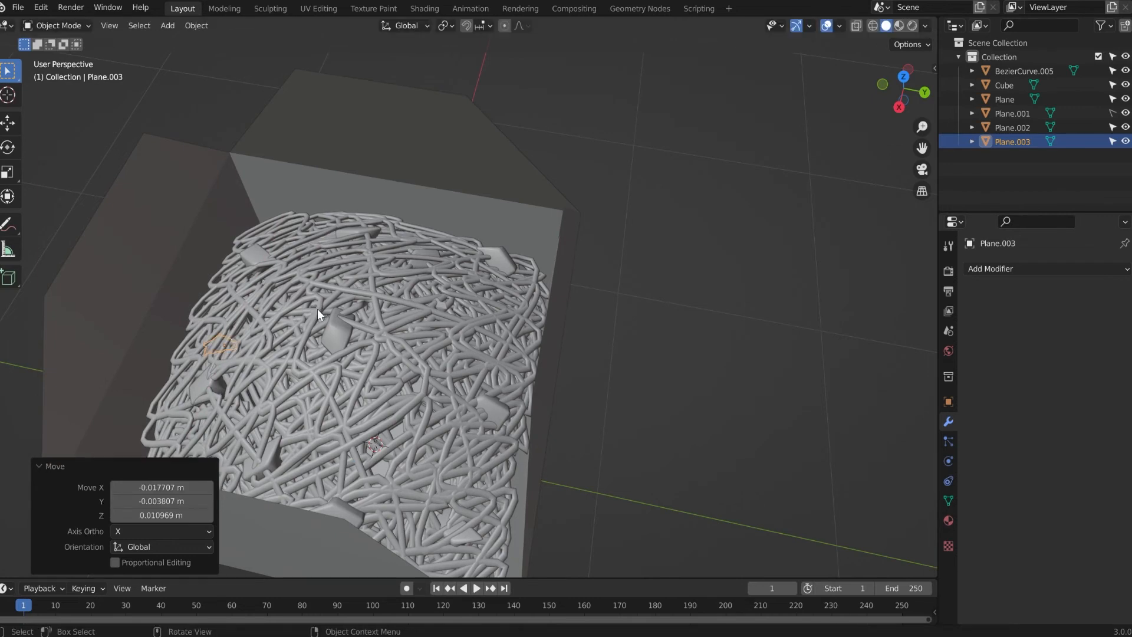
# - Duplicate the tilted leaf without changing its height, placing the copy about 0.34 m along X and 0.74 m along Y
pyautogui.hotkey('shift', 'd')
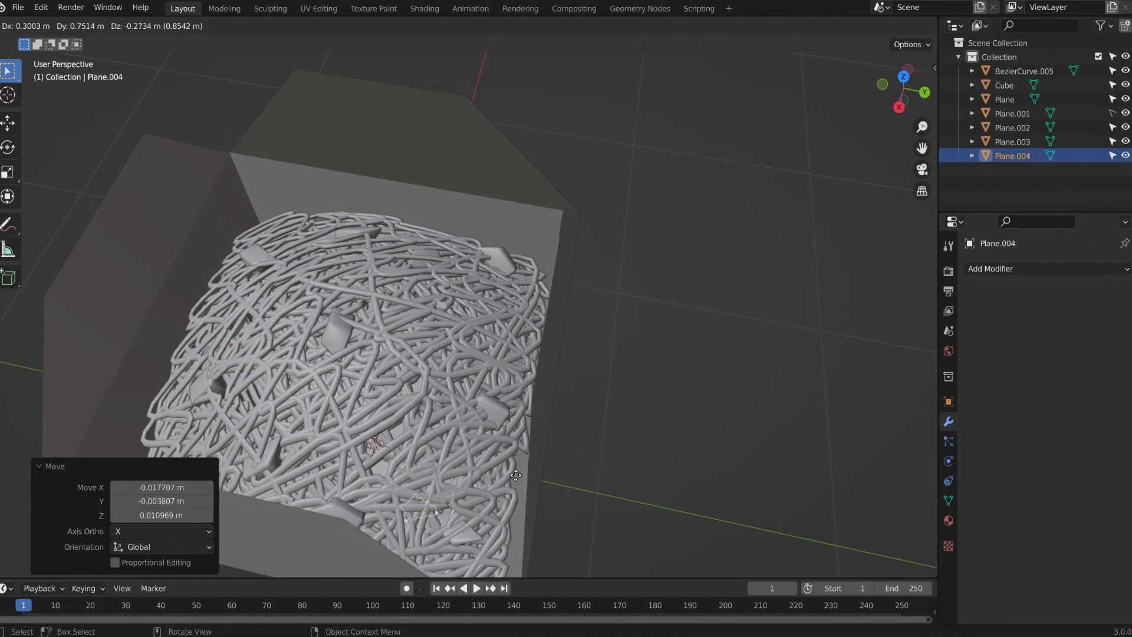
pyautogui.hotkey('shift', 'z')
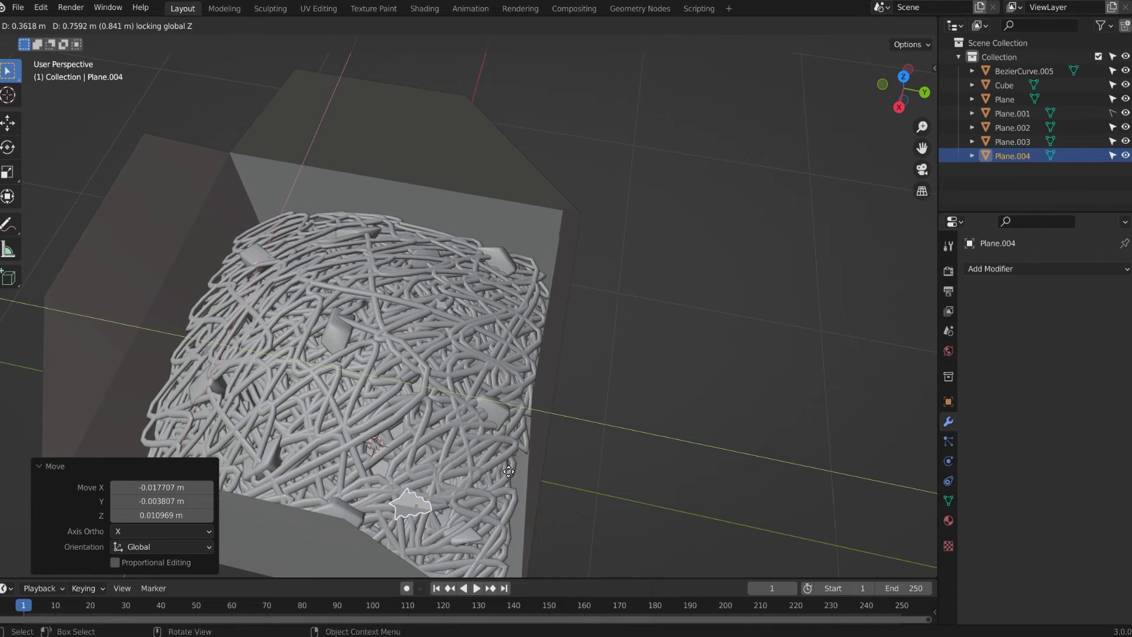
pyautogui.click(517, 464)
# - Rotate the new leaf copy about -15.3° around X and lower it about 0.028 m along Z
pyautogui.press('r')
pyautogui.press('x')
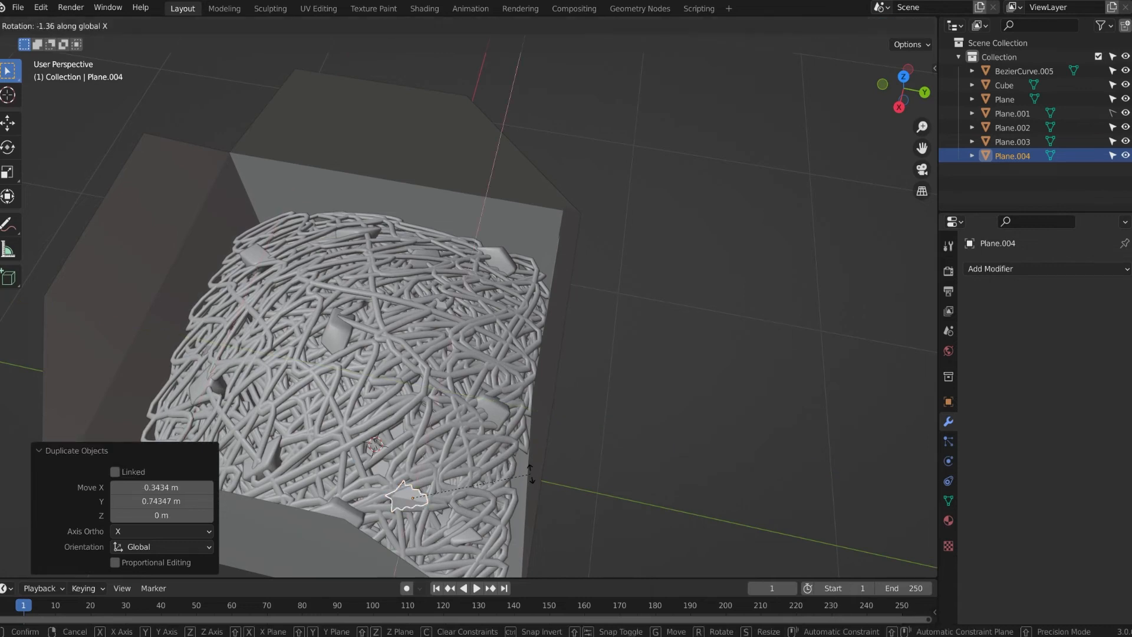
pyautogui.click(561, 505)
pyautogui.press('g')
pyautogui.press('z')
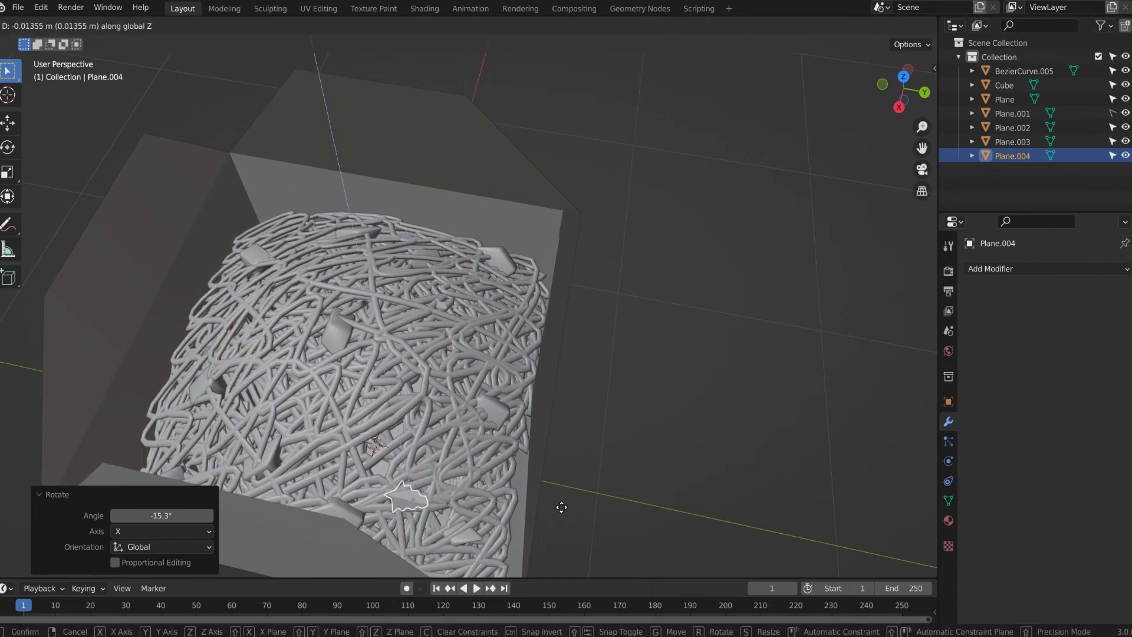
pyautogui.click(560, 515)
# - Duplicate the leaf at the same height, about -0.72 m along X and 0.07 m along Y, and rotate the copy about -112° around Z
pyautogui.hotkey('shift', 'd')
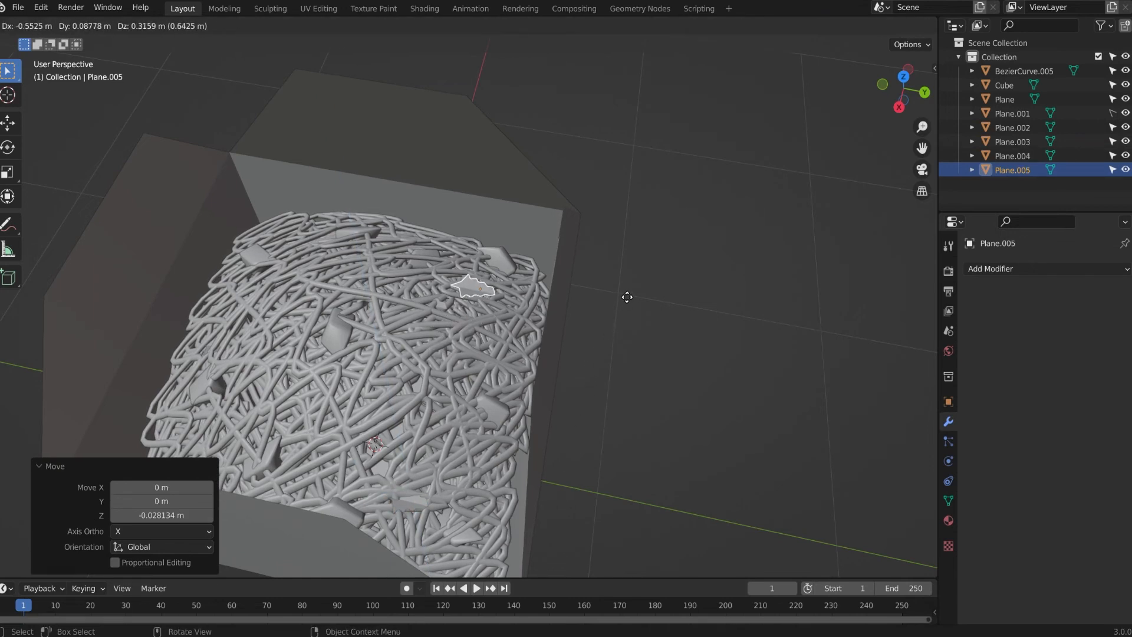
pyautogui.hotkey('shift', 'z')
pyautogui.click(618, 303)
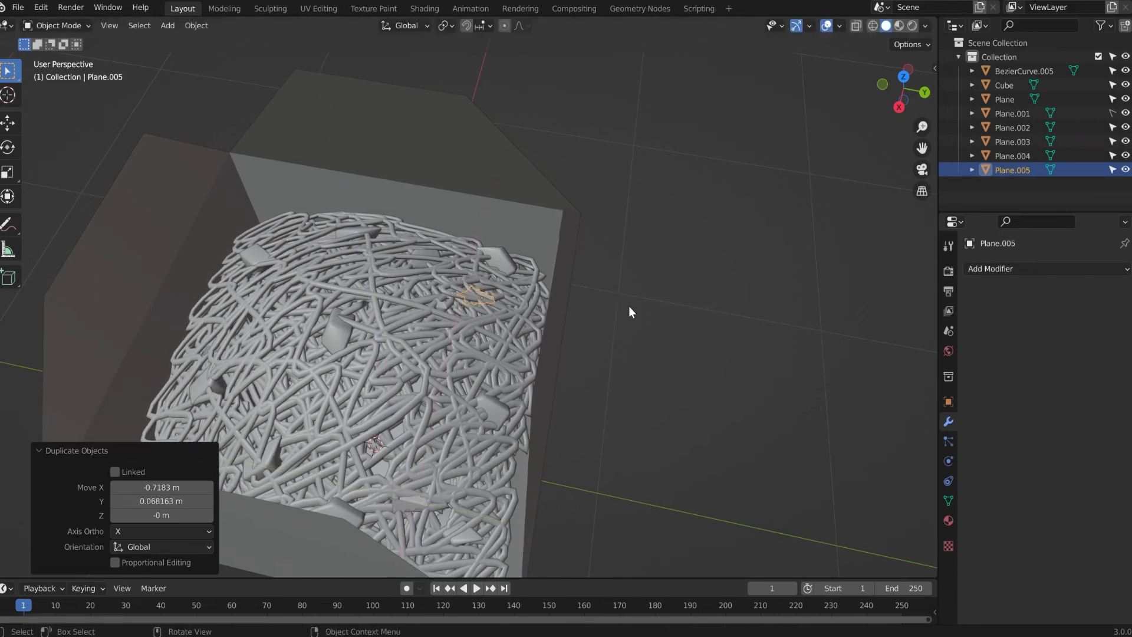
pyautogui.press('r')
pyautogui.press('z')
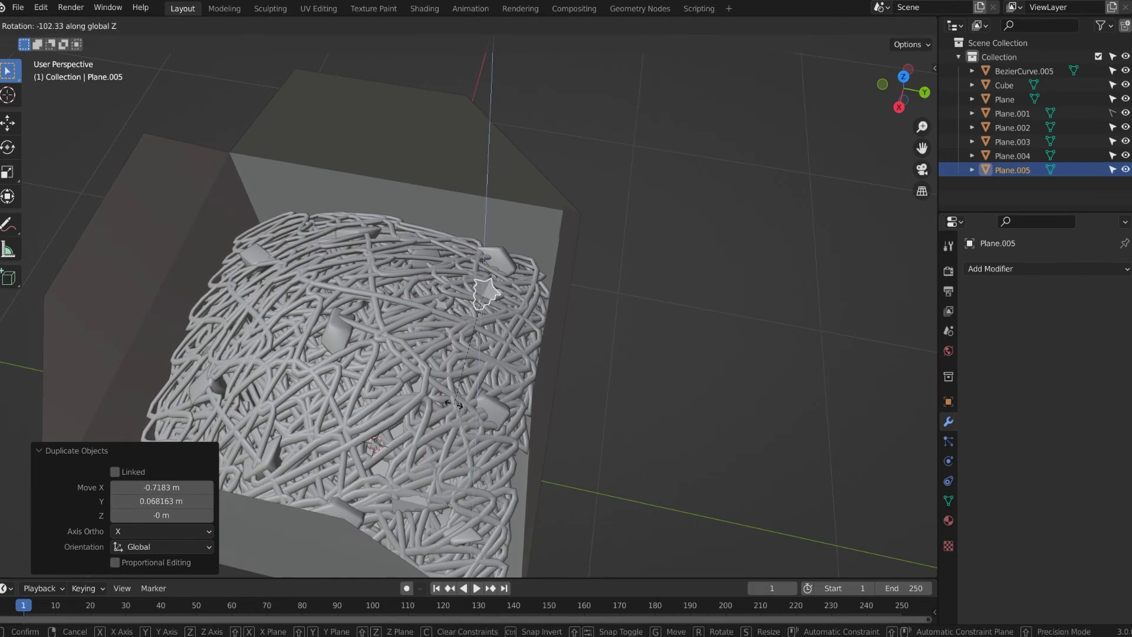
pyautogui.click(439, 404)
# - Tilt this leaf copy about -14.7° around Y and lower it about 0.021 m along Z
pyautogui.press('r')
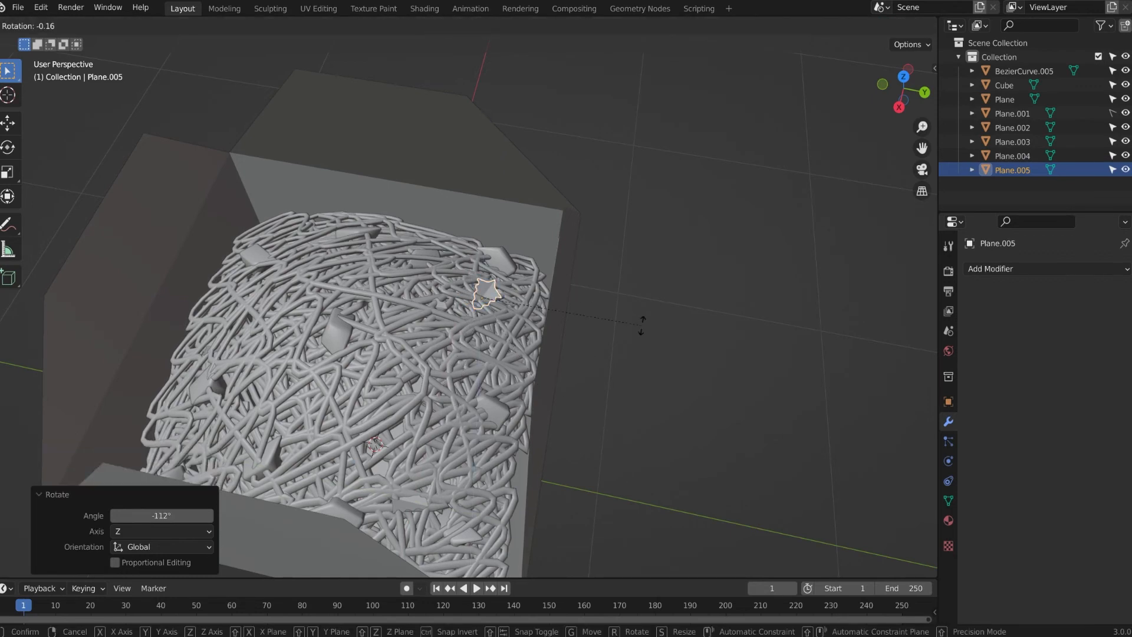
pyautogui.press('y')
pyautogui.click(629, 369)
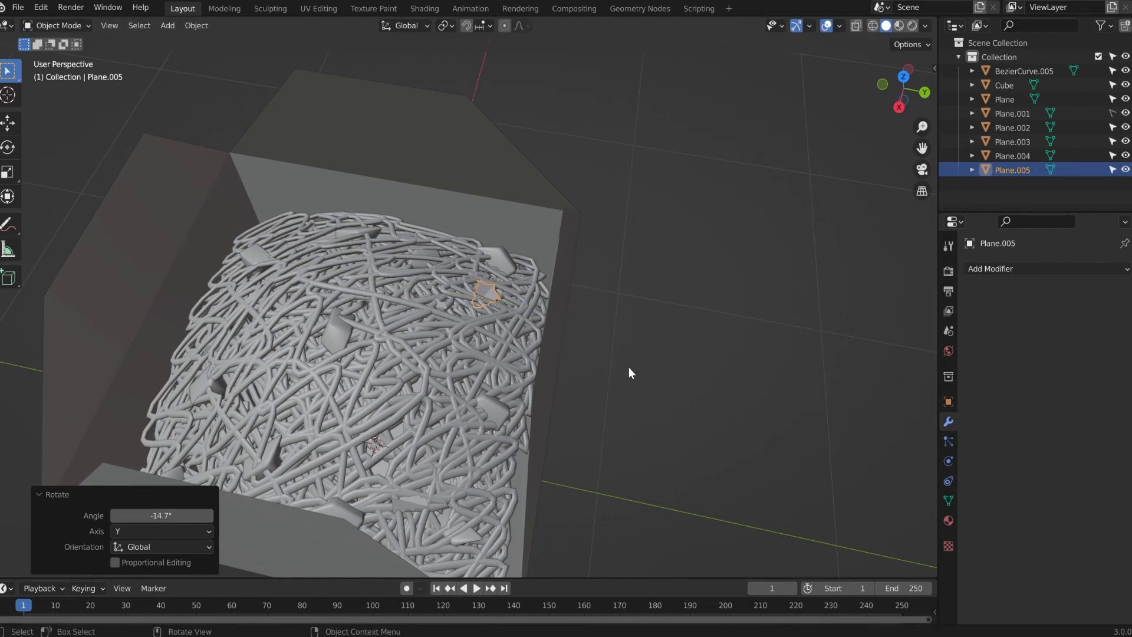
pyautogui.press('g')
pyautogui.press('z')
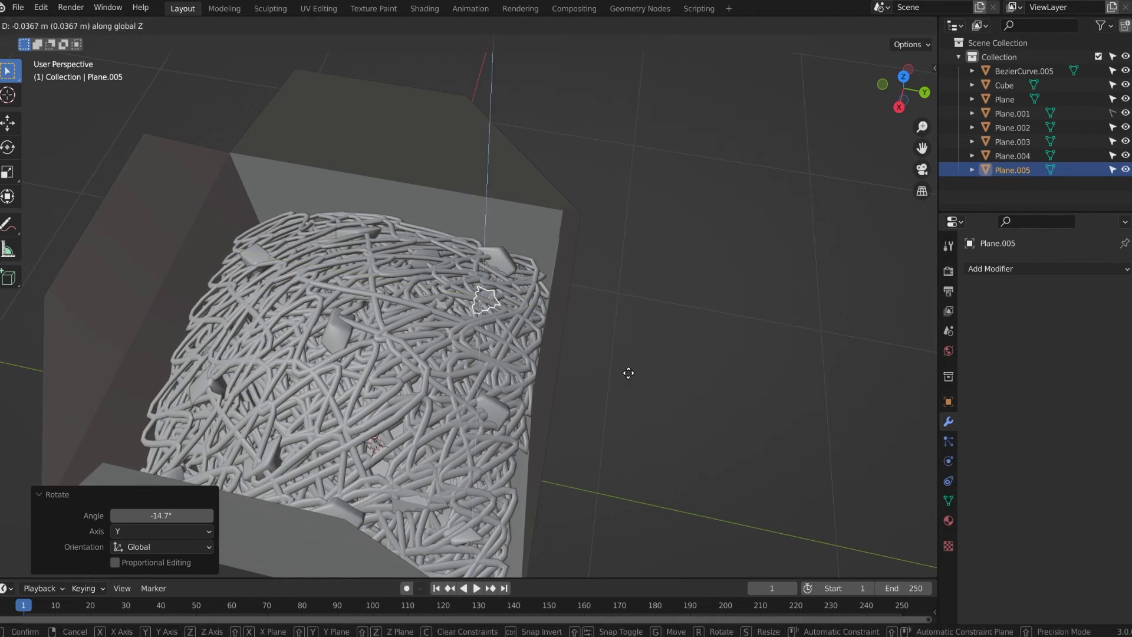
pyautogui.click(631, 369)
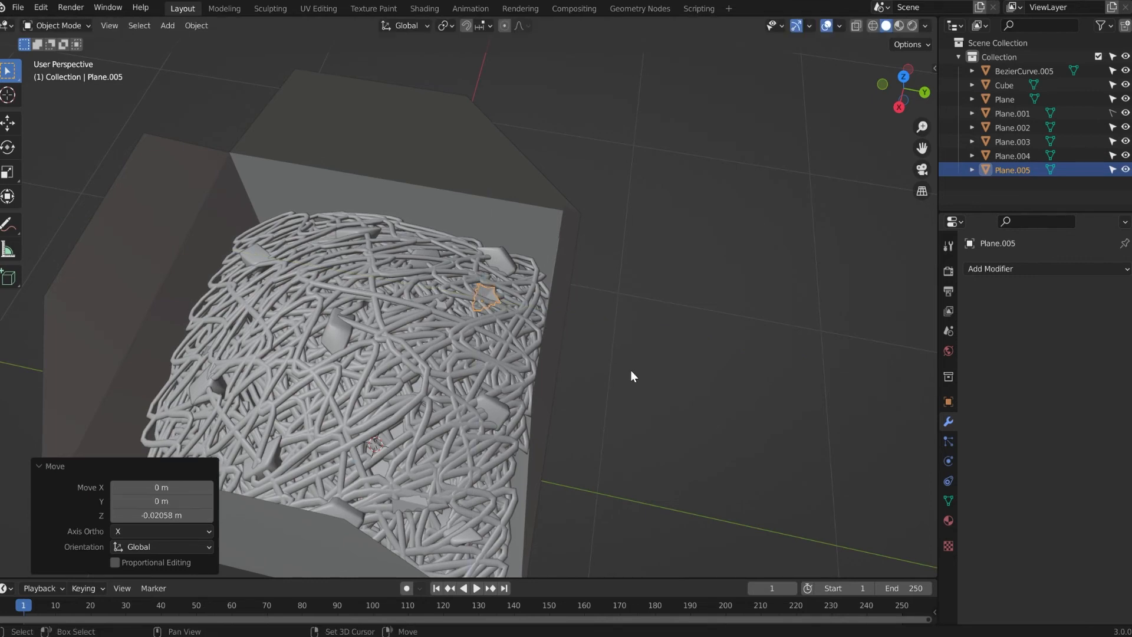
# - Duplicate the leaf about 0.31 m along X and -0.22 m along Y, and raise the copy about 0.155 m along Z
pyautogui.hotkey('shift', 'd')
pyautogui.hotkey('shift', 'z')
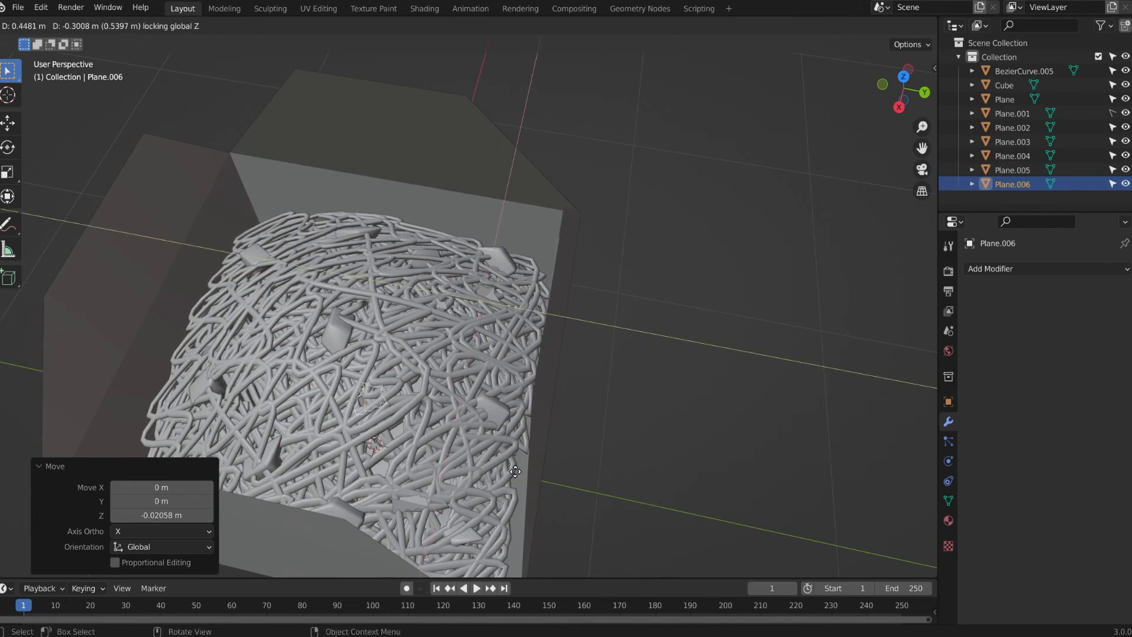
pyautogui.click(549, 440)
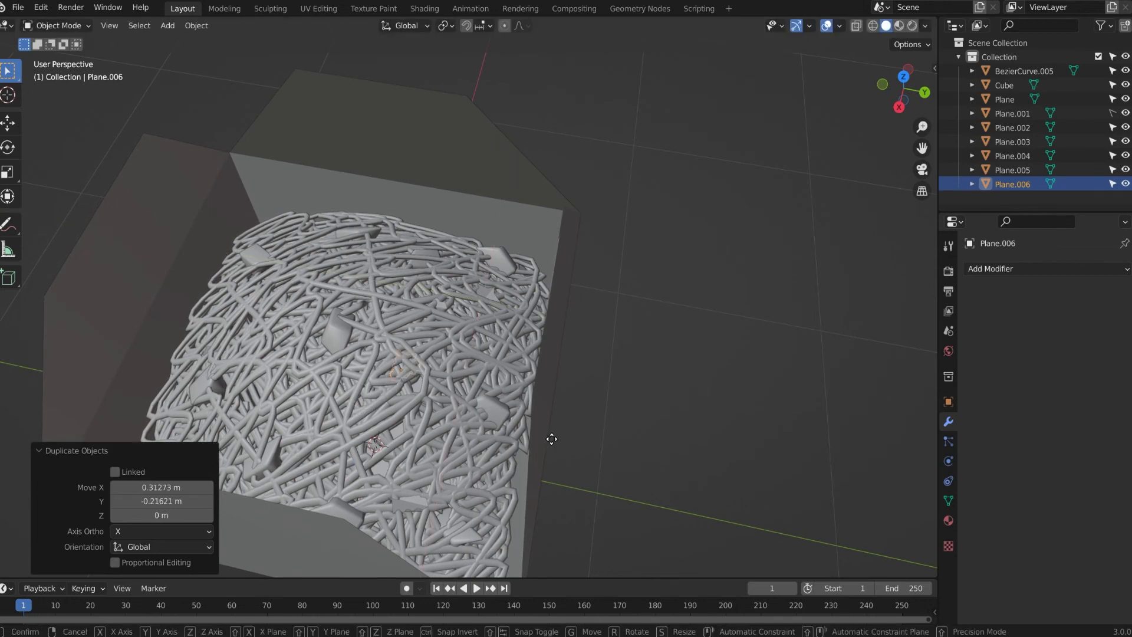
pyautogui.press('g')
pyautogui.press('z')
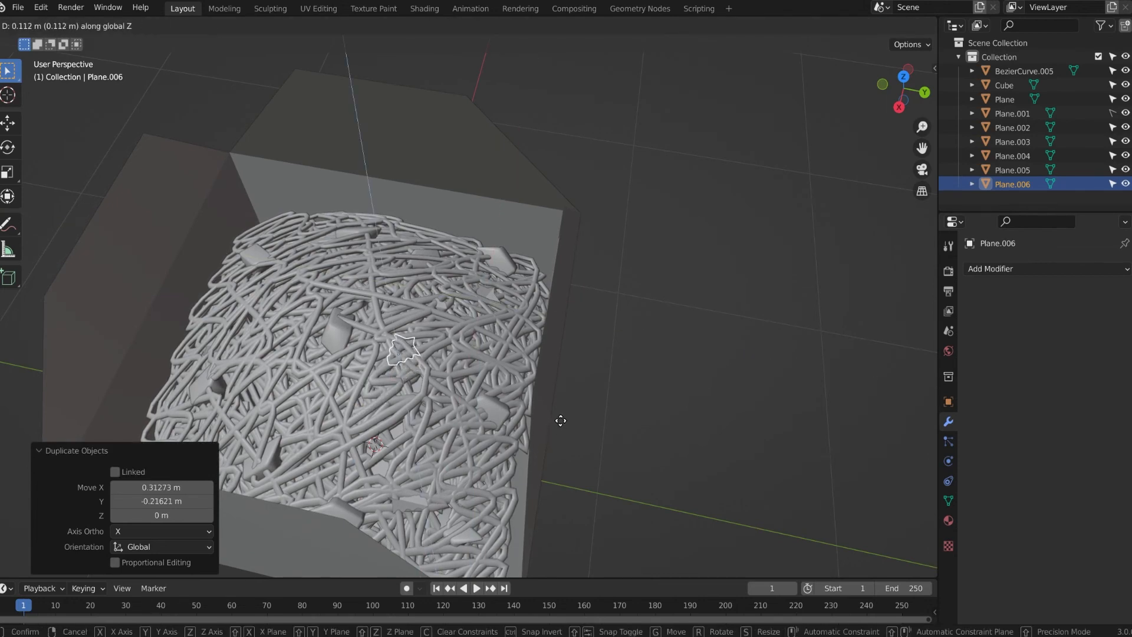
pyautogui.click(567, 412)
# - Scale the newest leaf copy up uniformly by 1.25
pyautogui.write('s')
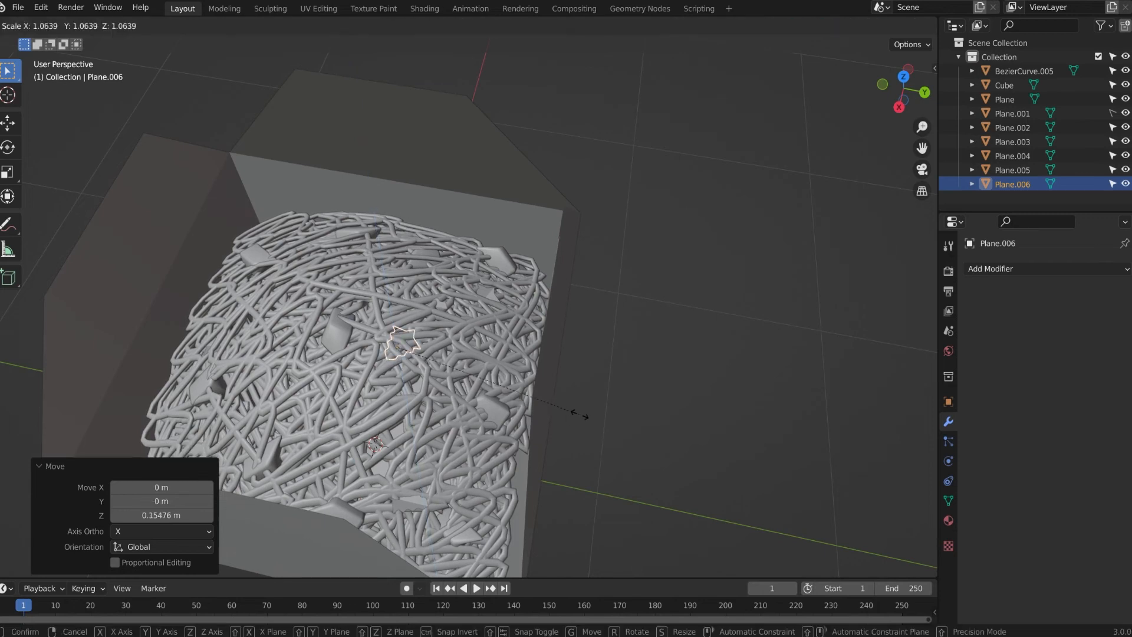
pyautogui.write('1.25')
pyautogui.press('Return')
# - Duplicate the enlarged leaf about -0.29 m along X and -0.47 m along Y, and lower the copy about 0.10 m along Z
pyautogui.moveTo(351, 419); pyautogui.dragTo(512, 366, button='middle')
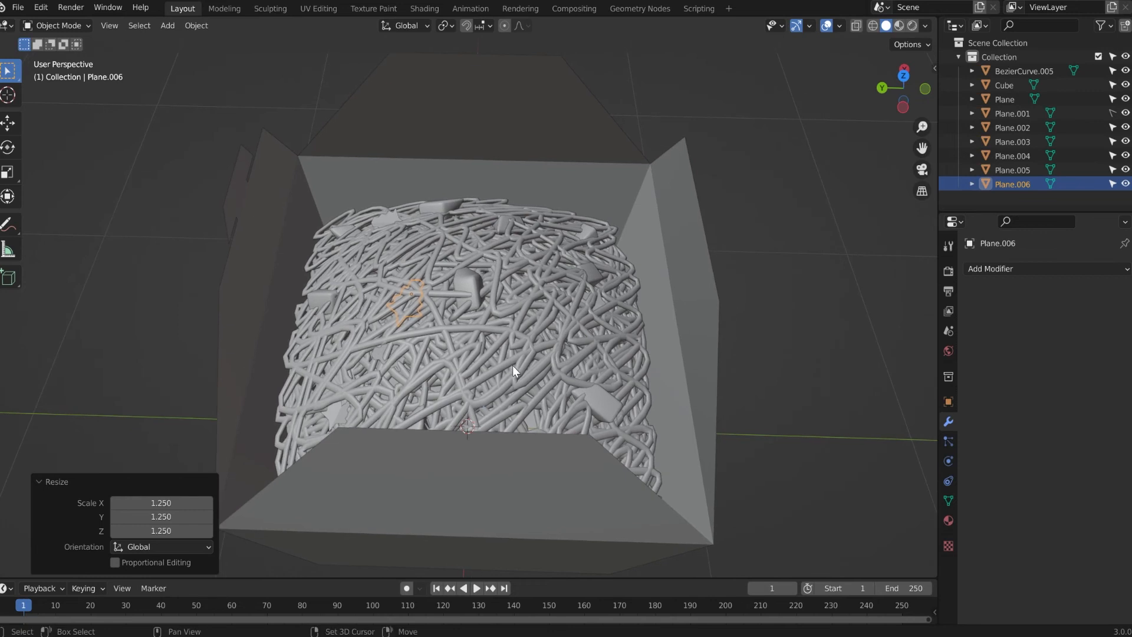
pyautogui.hotkey('shift', 'd')
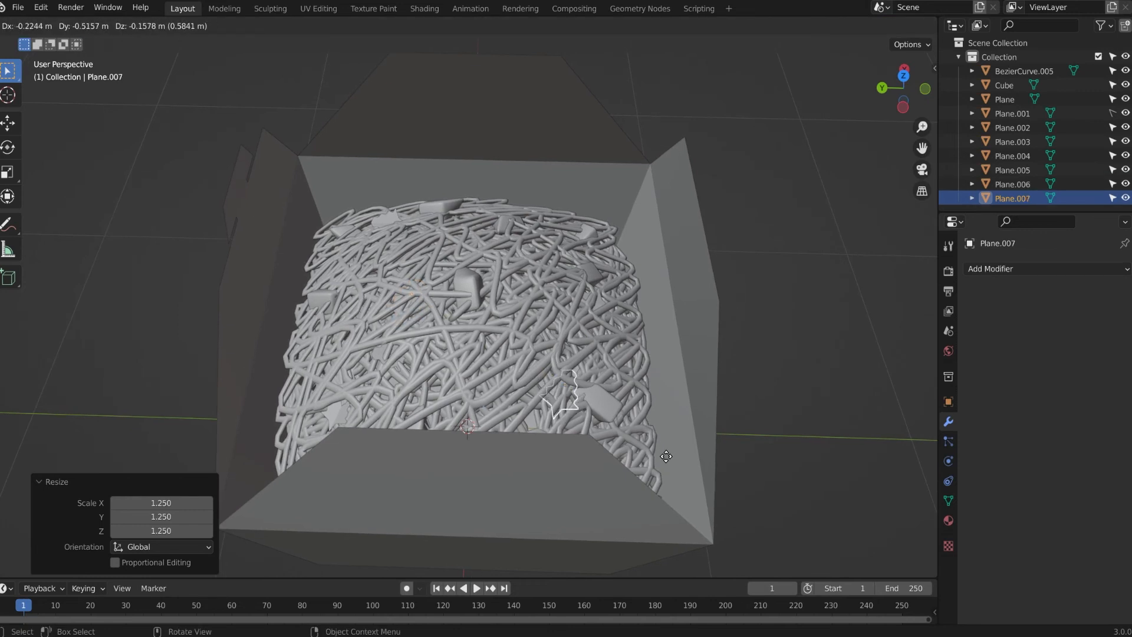
pyautogui.hotkey('shift', 'z')
pyautogui.click(659, 457)
pyautogui.press('g')
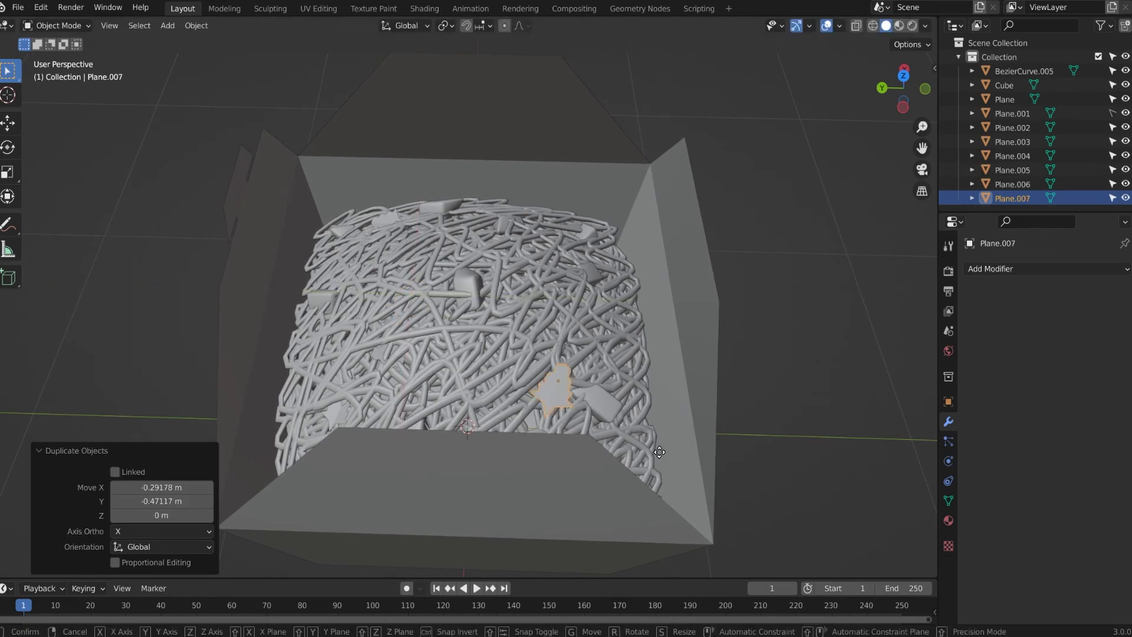
pyautogui.press('z')
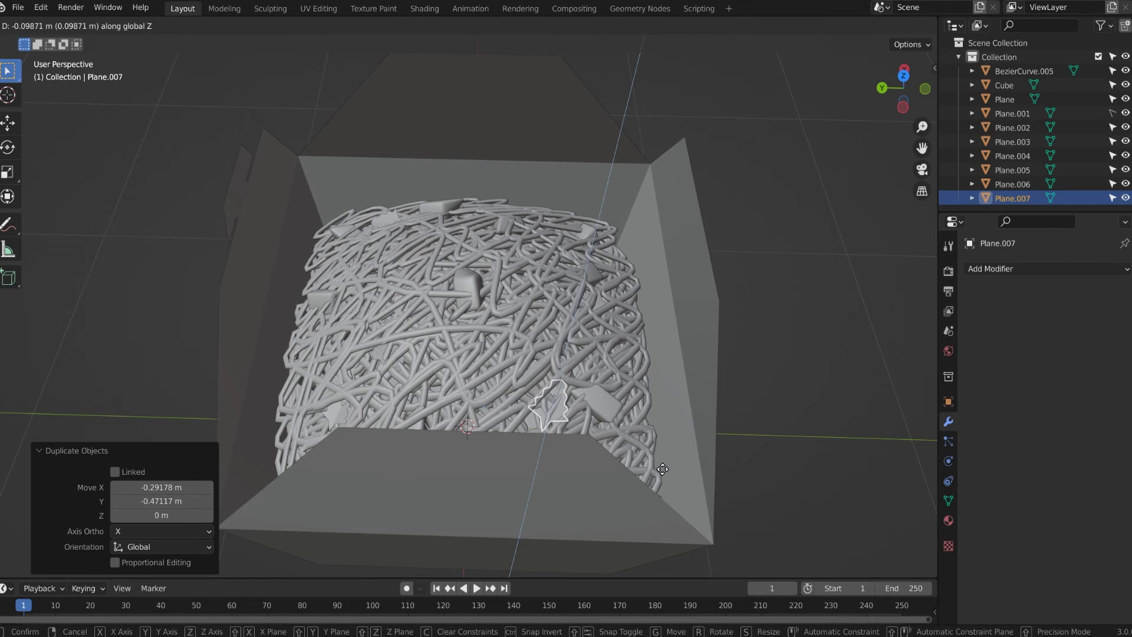
pyautogui.click(663, 475)
# - Duplicate the leaf toward the middle of the noodles, about 0.35 m along X and 0.13 m along Y, and raise it about 0.118 m along Z
pyautogui.moveTo(347, 394); pyautogui.dragTo(560, 425, button='middle')
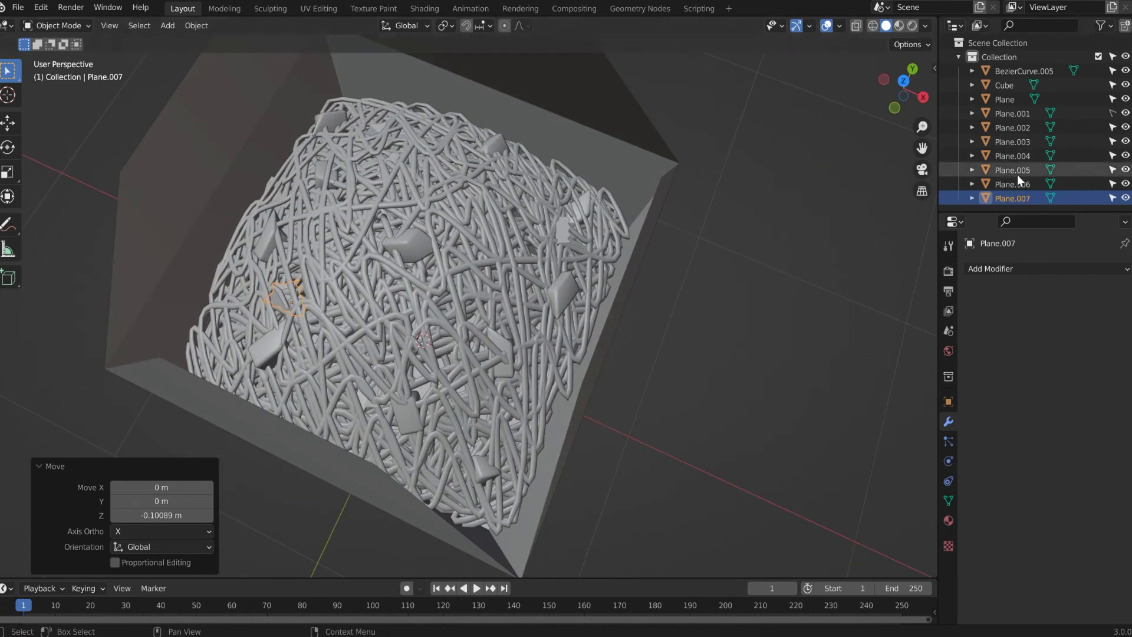
pyautogui.moveTo(183, 340); pyautogui.dragTo(233, 372, button='middle')
pyautogui.hotkey('shift', 'd')
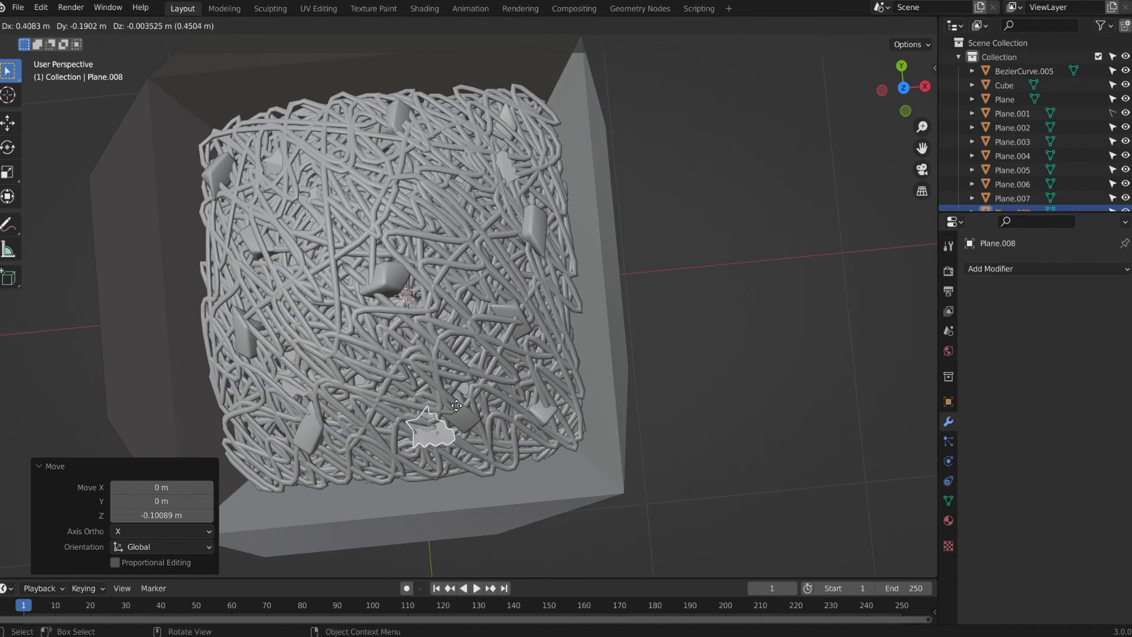
pyautogui.click(428, 306)
pyautogui.press('g')
pyautogui.press('z')
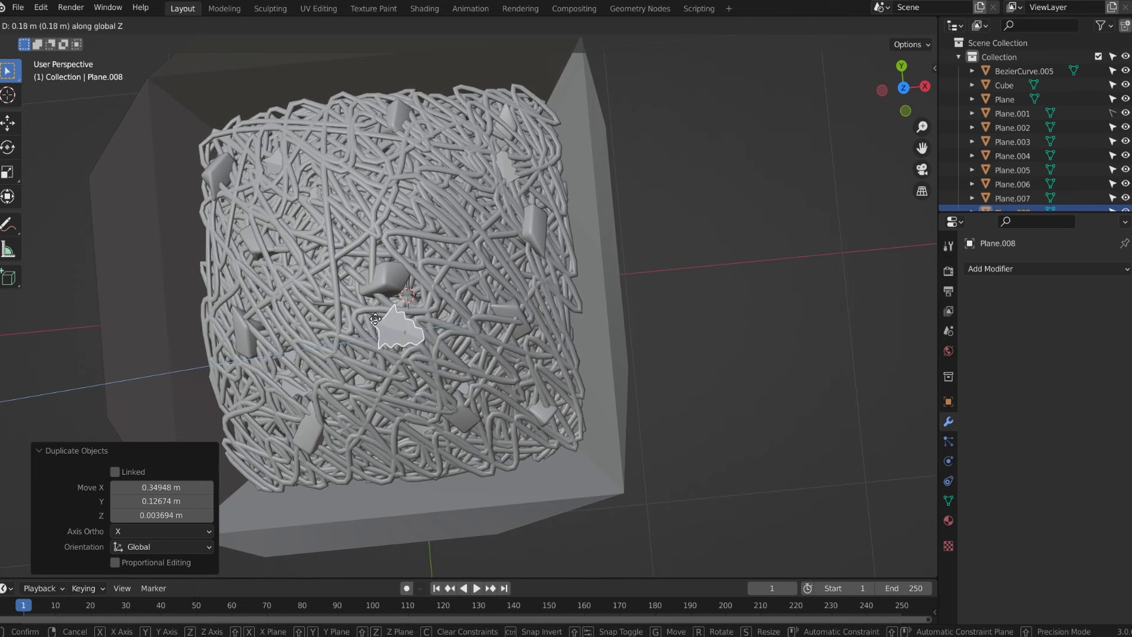
pyautogui.click(349, 306)
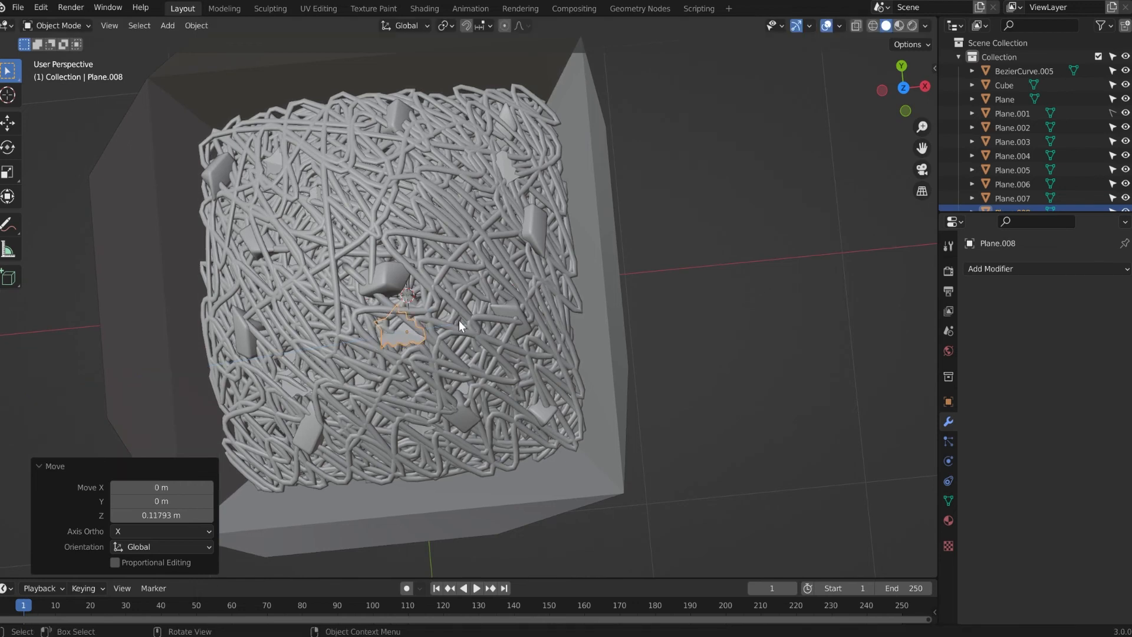
# - Examine how the individual leaf copies sit among the noodles from several sides and up close
pyautogui.click(693, 373)
pyautogui.moveTo(693, 373); pyautogui.dragTo(466, 437, button='middle')
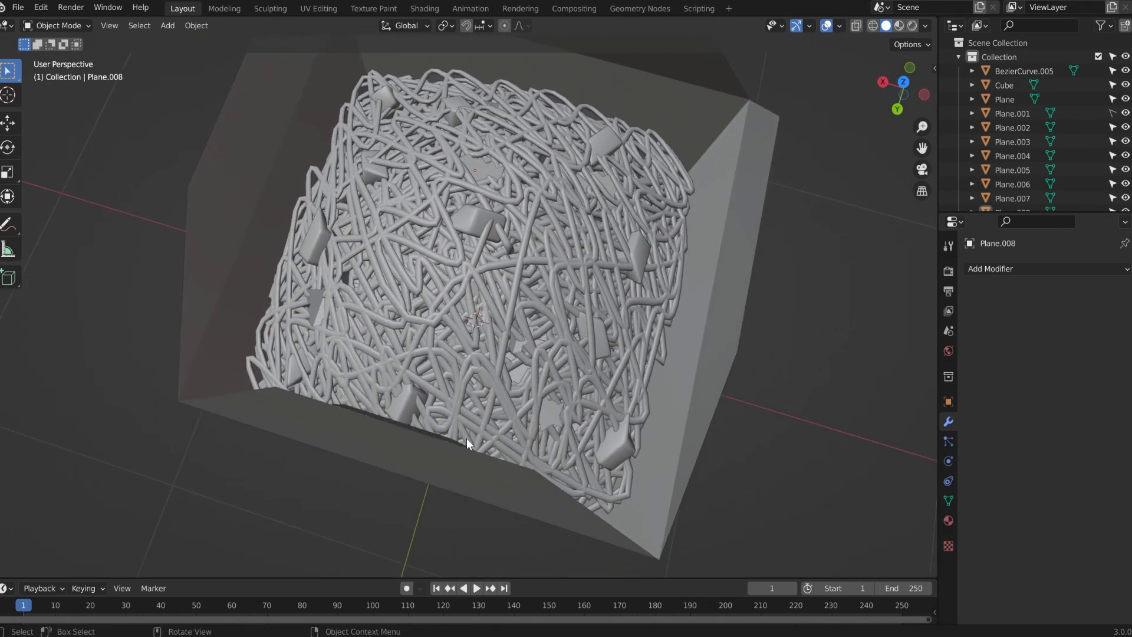
pyautogui.click(314, 316)
pyautogui.scroll(5, 302, 324)
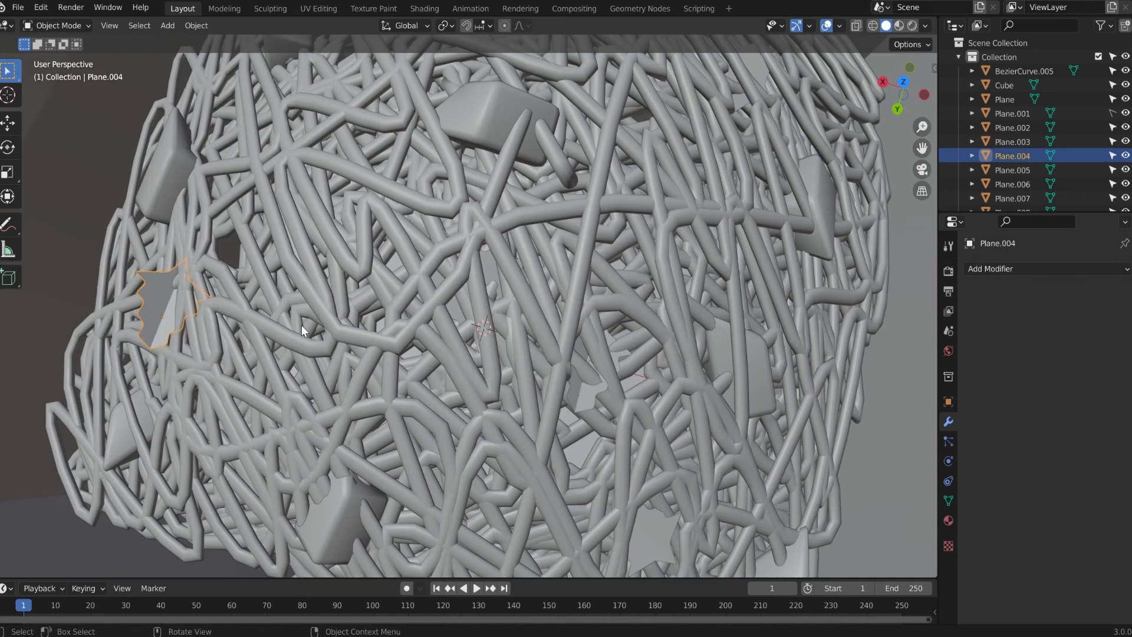
pyautogui.scroll(-5, 440, 268)
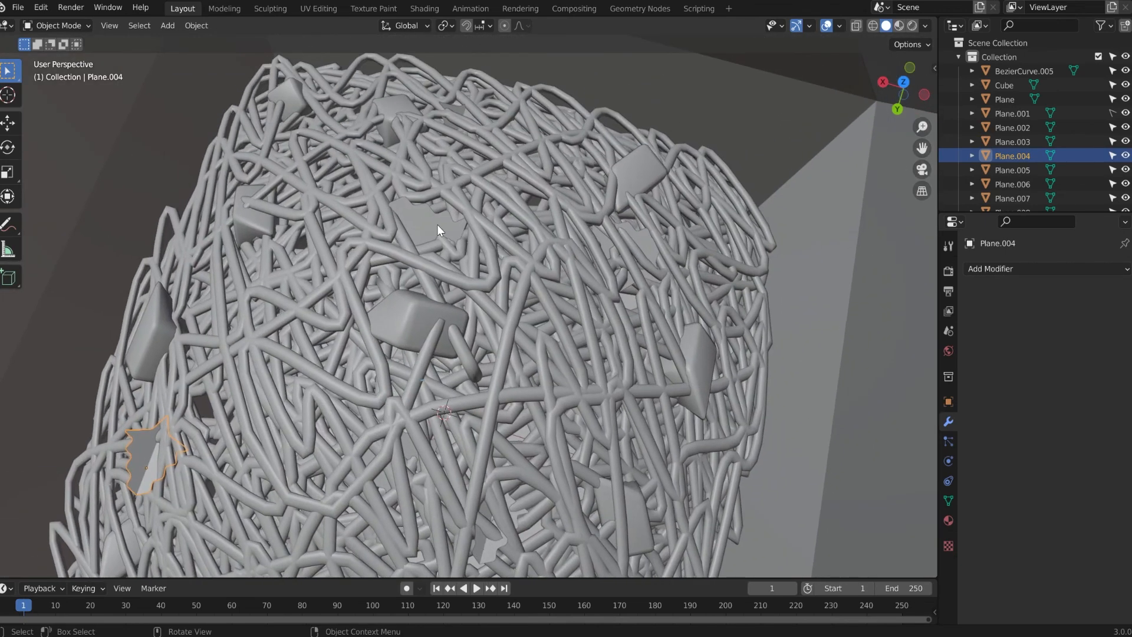
pyautogui.click(433, 229)
pyautogui.moveTo(452, 292); pyautogui.dragTo(369, 441, button='middle')
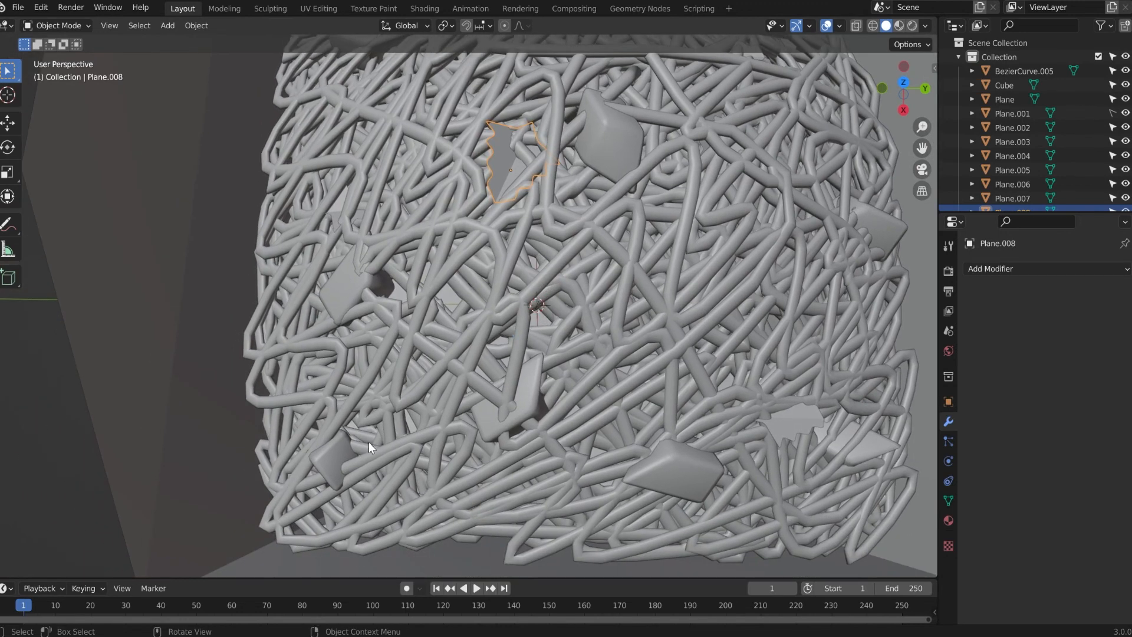
# - Rename the takeout box object Plane.001 as Package
pyautogui.moveTo(366, 343); pyautogui.dragTo(391, 438, button='middle')
pyautogui.moveTo(358, 373); pyautogui.dragTo(511, 369, button='middle')
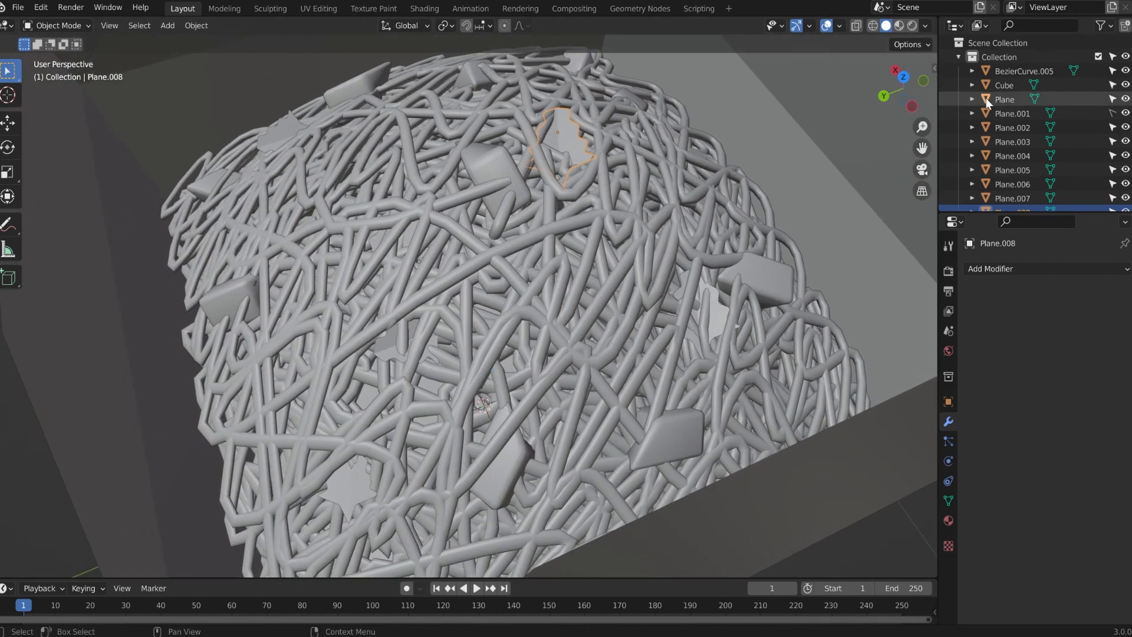
pyautogui.keyDown('shift'); pyautogui.click(1011, 126); pyautogui.keyUp('shift')
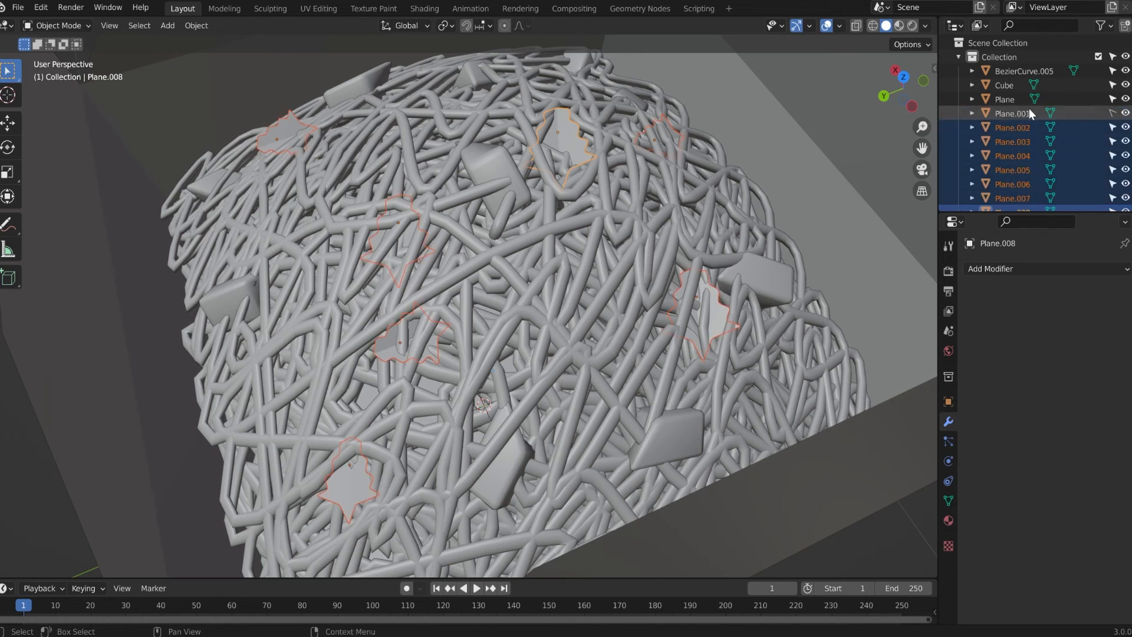
pyautogui.scroll(-3, 804, 224)
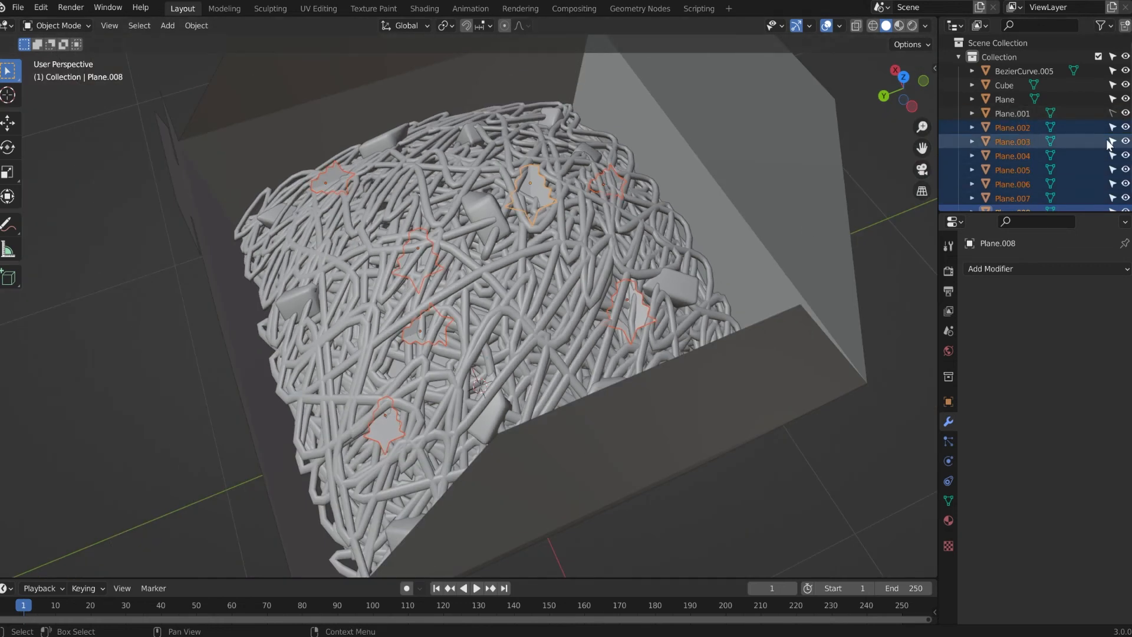
pyautogui.doubleClick(1021, 115)
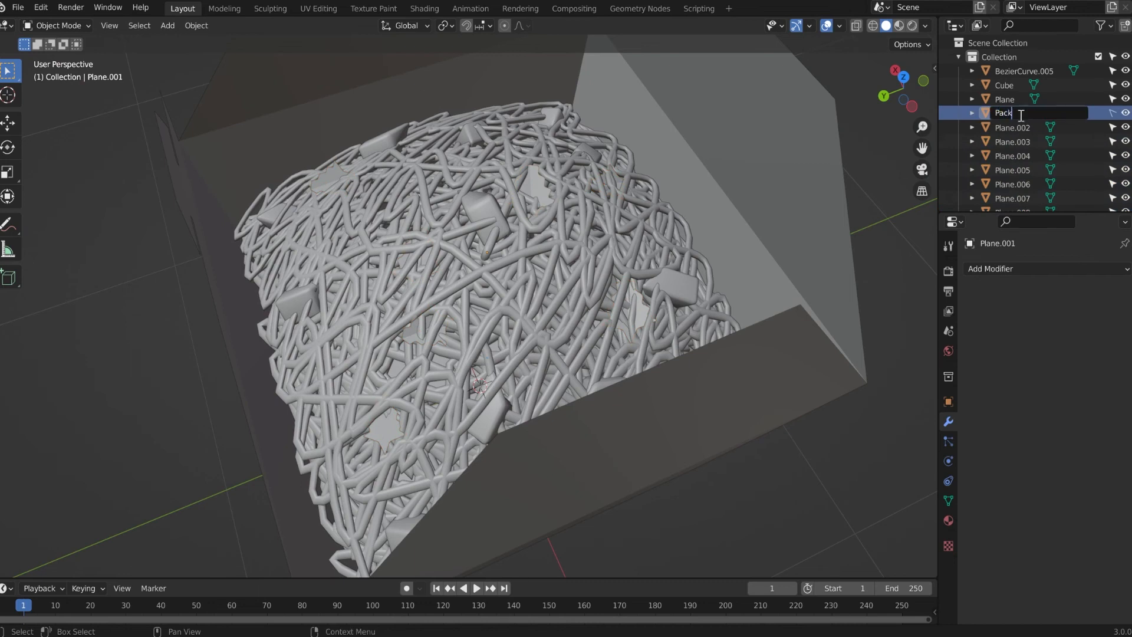
pyautogui.press('Return')
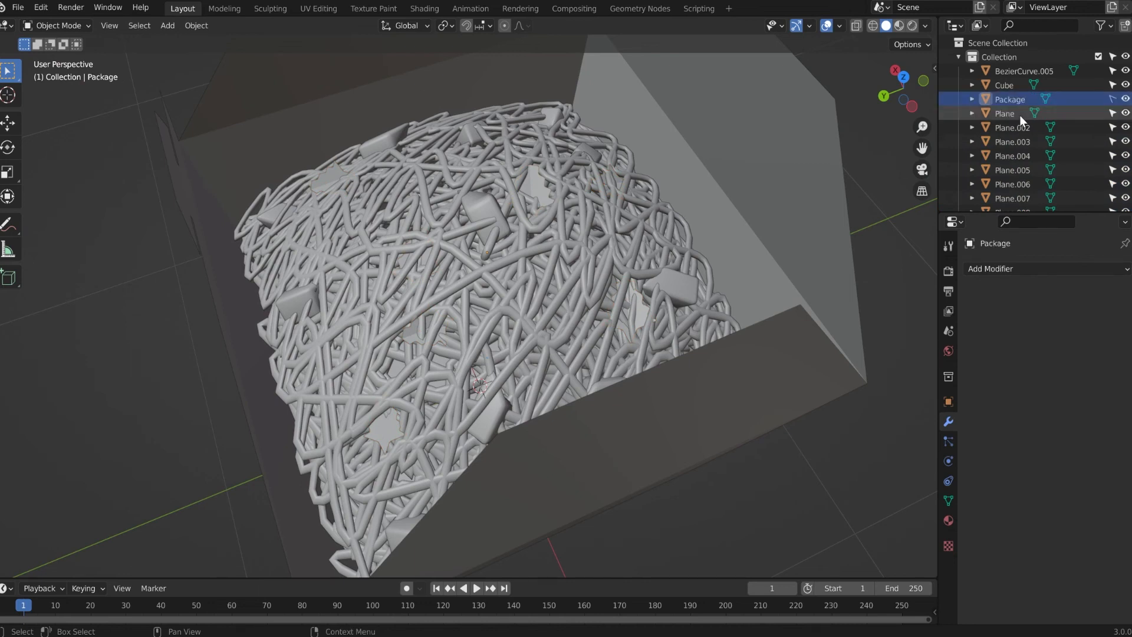
# - Rename the chunk object Cube as Meat and the noodle mesh BezierCurve.005 as Noodles
pyautogui.doubleClick(1012, 86)
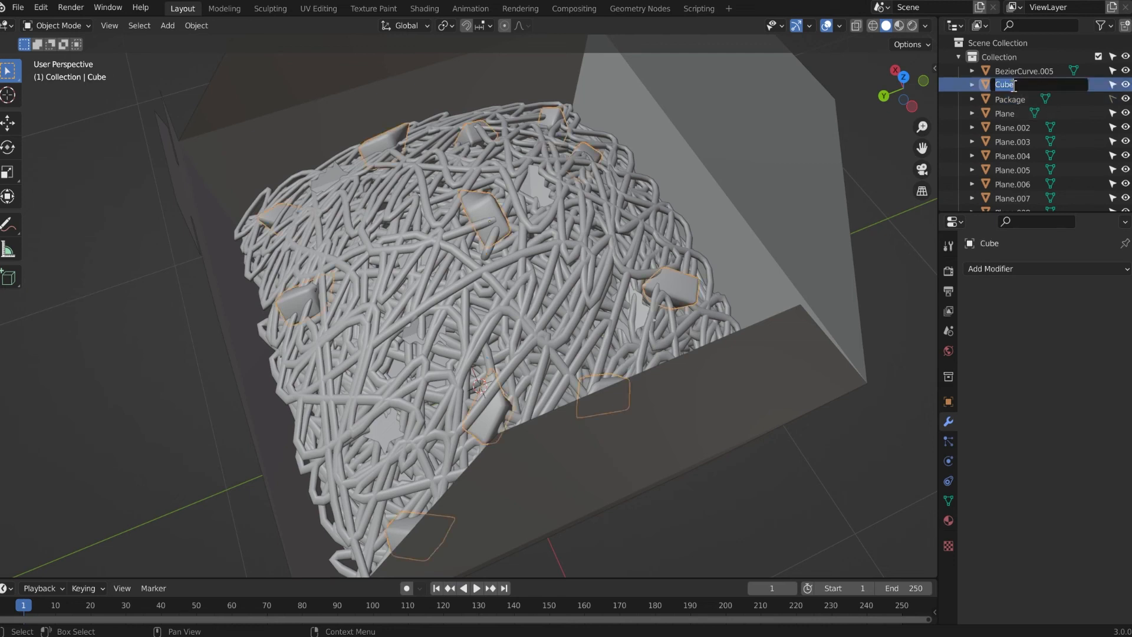
pyautogui.write('Meat')
pyautogui.press('Return')
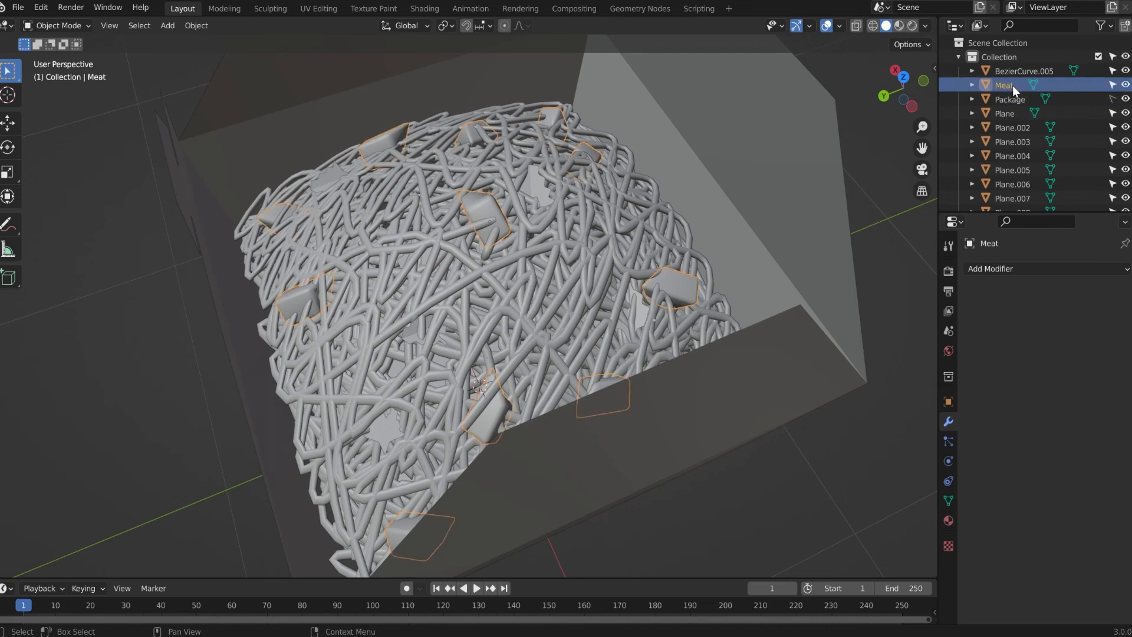
pyautogui.click(1004, 71)
pyautogui.doubleClick(1005, 71)
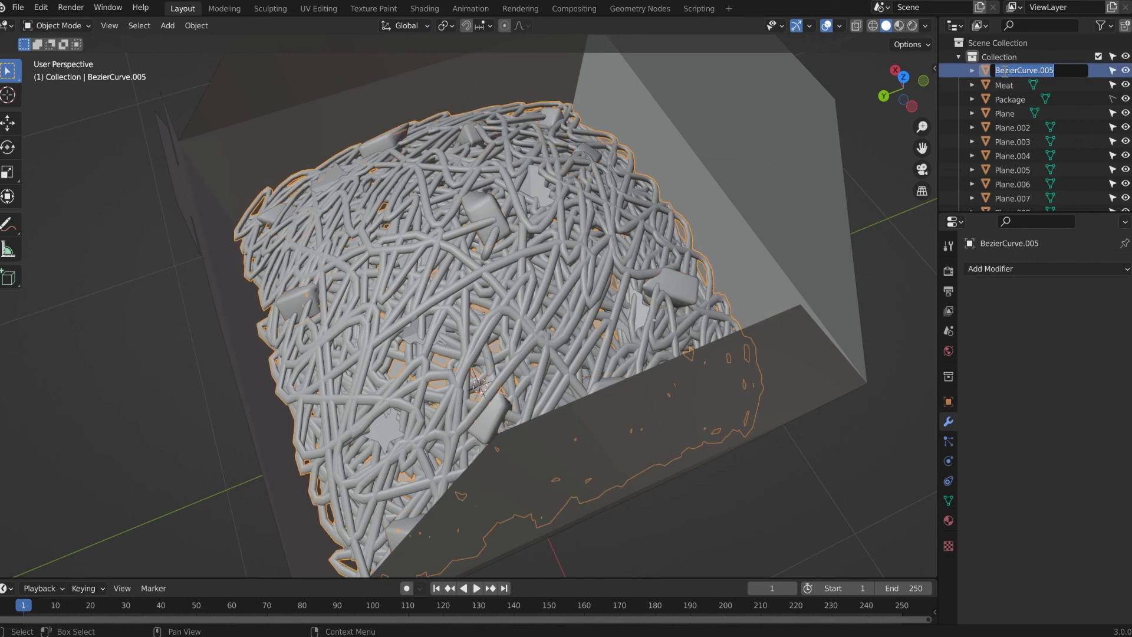
pyautogui.write('Noodles')
pyautogui.press('Return')
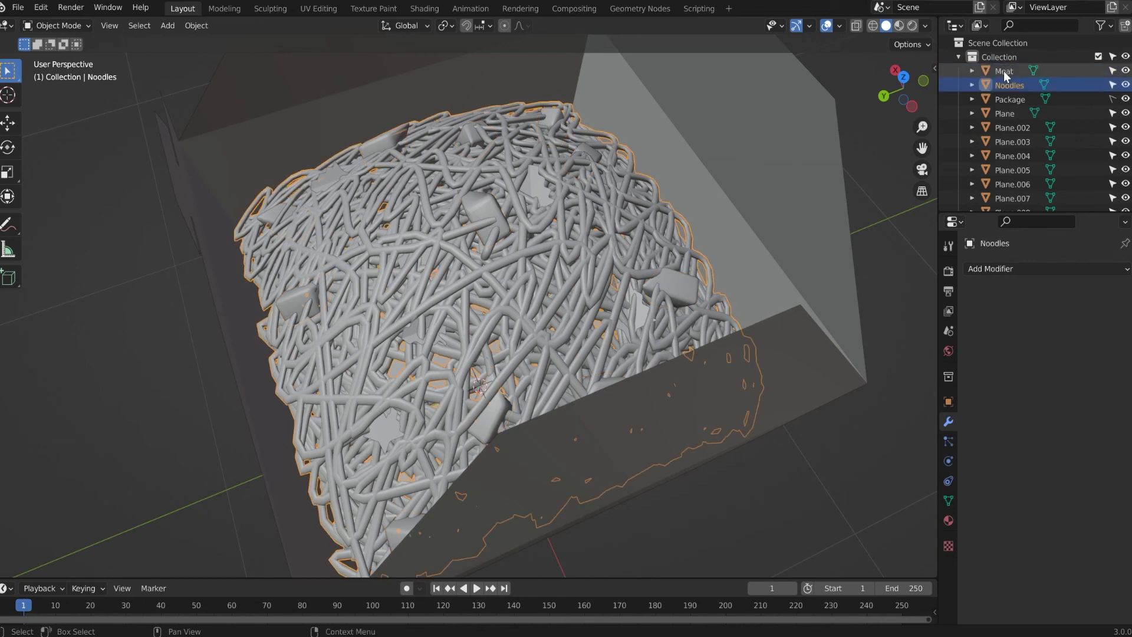
# - Delete the leftover Plane object and join the leaf pieces Plane.002 through Plane.008 into one object
pyautogui.click(1013, 118)
pyautogui.press('x')
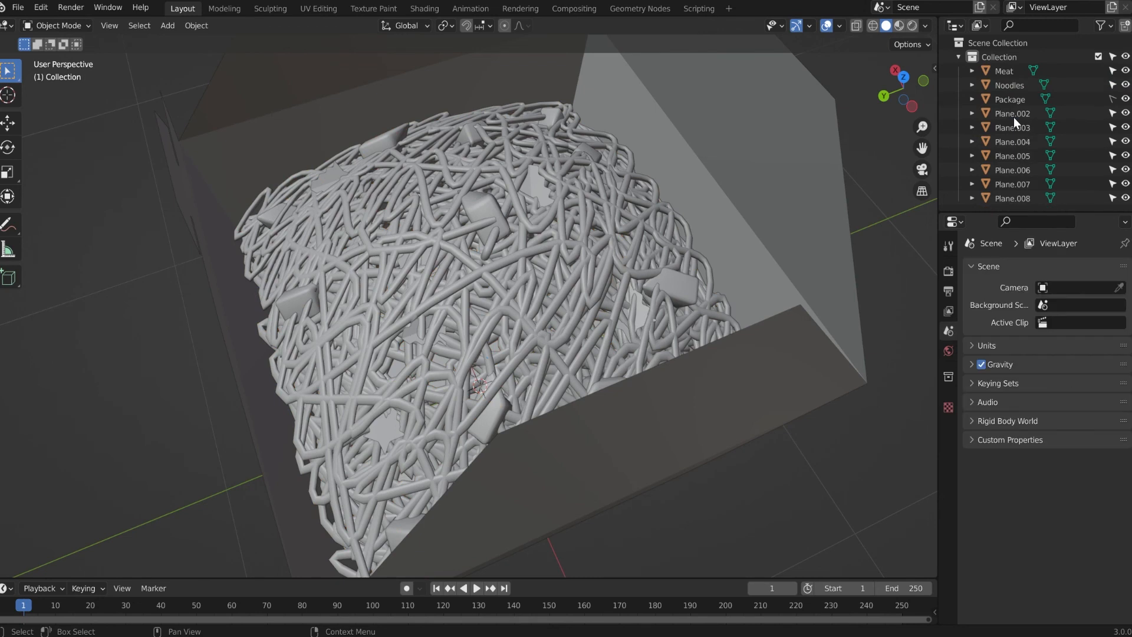
pyautogui.click(1013, 117)
pyautogui.keyDown('shift'); pyautogui.click(1007, 200); pyautogui.keyUp('shift')
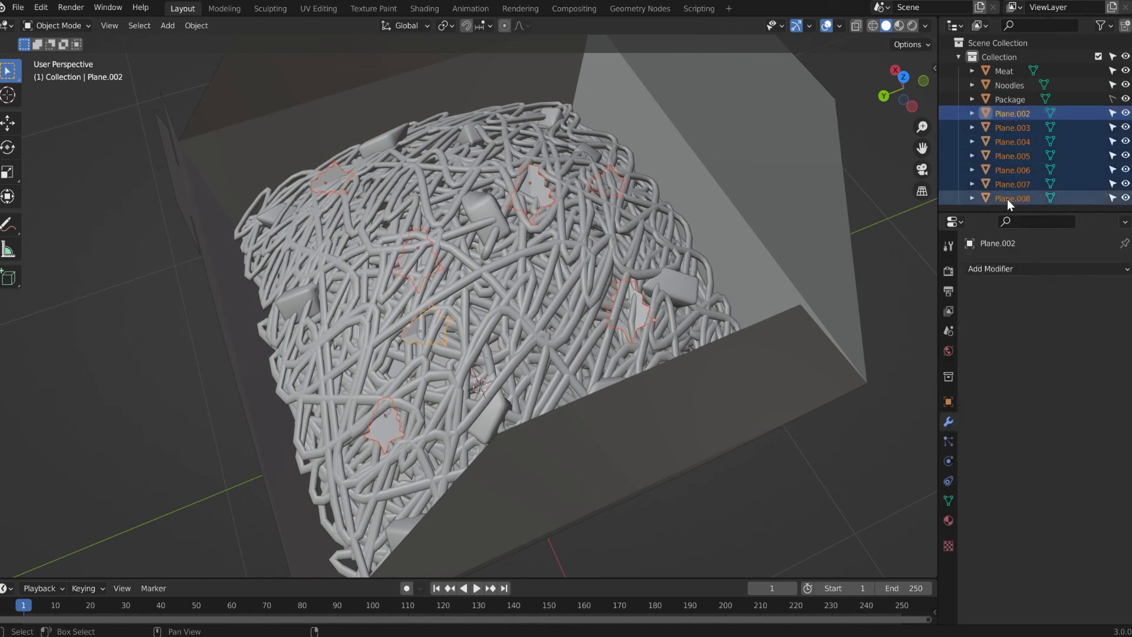
pyautogui.press('g')
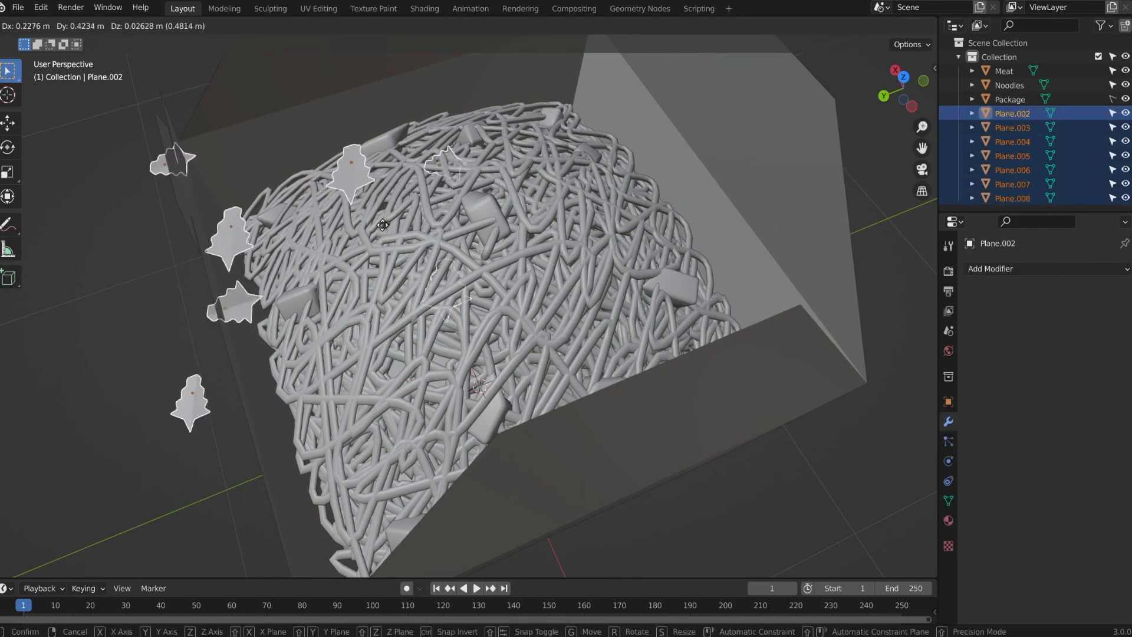
pyautogui.rightClick(636, 197)
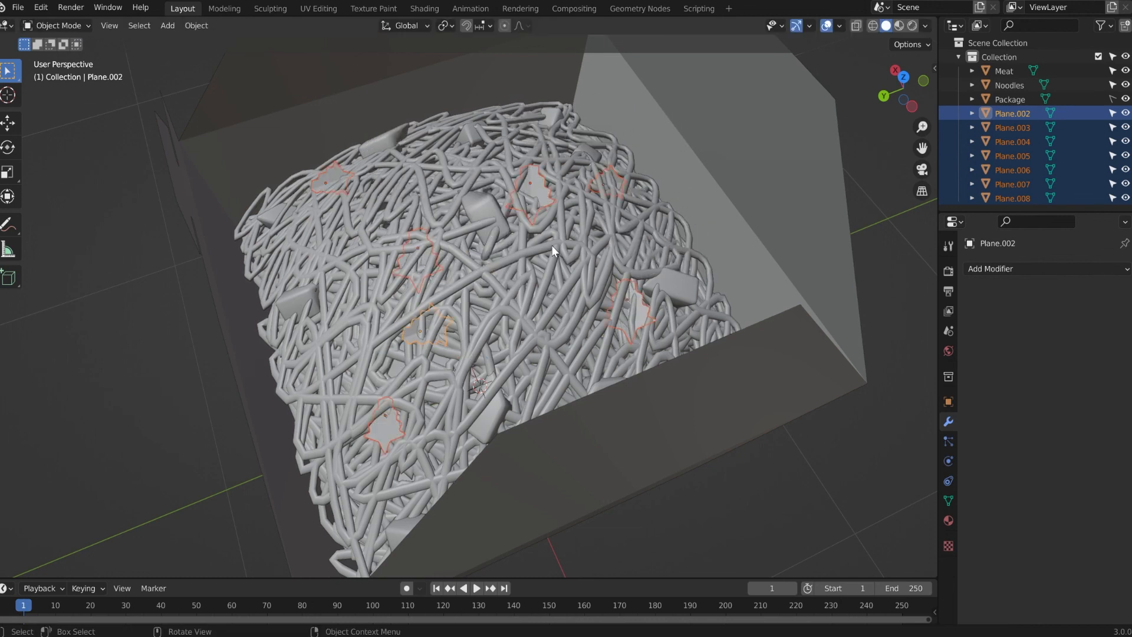
pyautogui.moveTo(552, 245); pyautogui.dragTo(666, 283, button='middle')
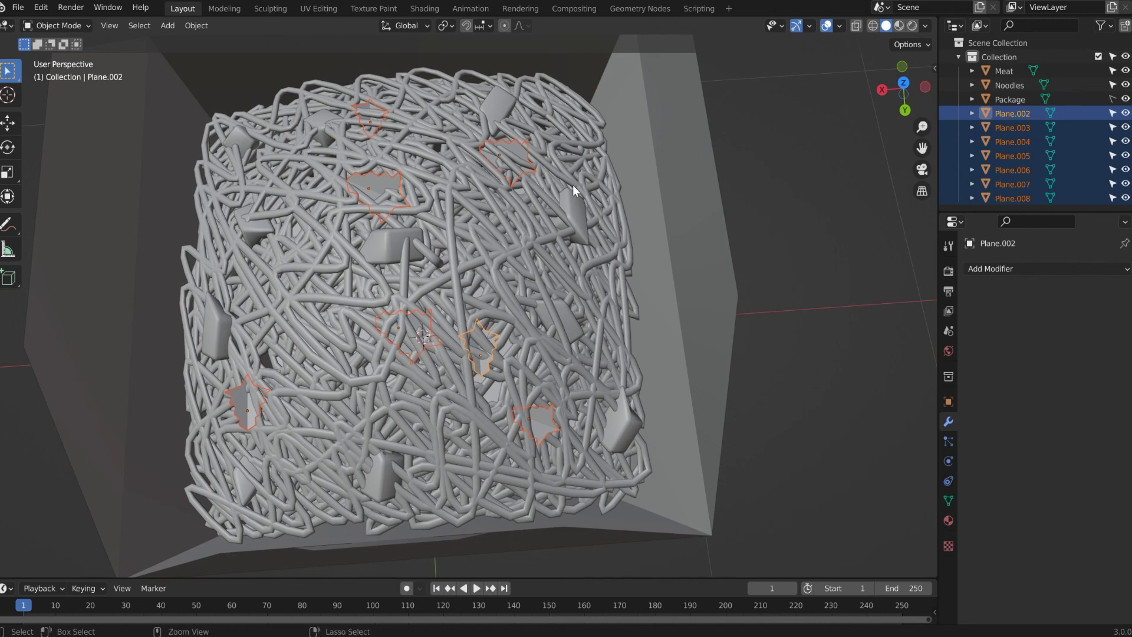
pyautogui.hotkey('ctrl', 'j')
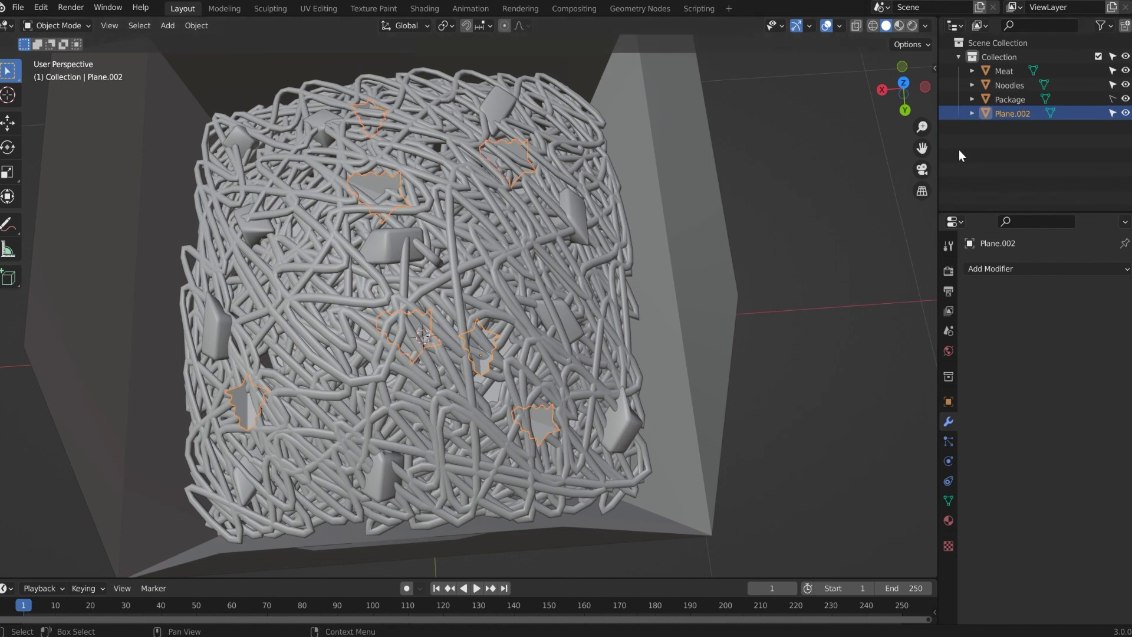
# - Rename the joined leaf object as Green stuff
pyautogui.doubleClick(1007, 114)
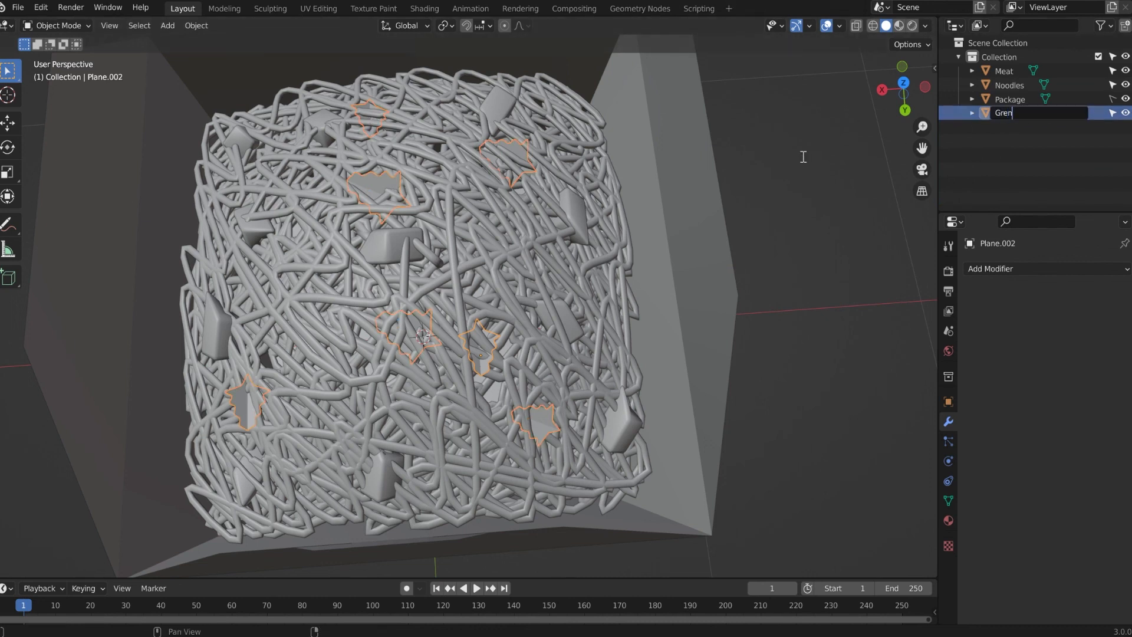
pyautogui.write('Green stuff')
pyautogui.press('Return')
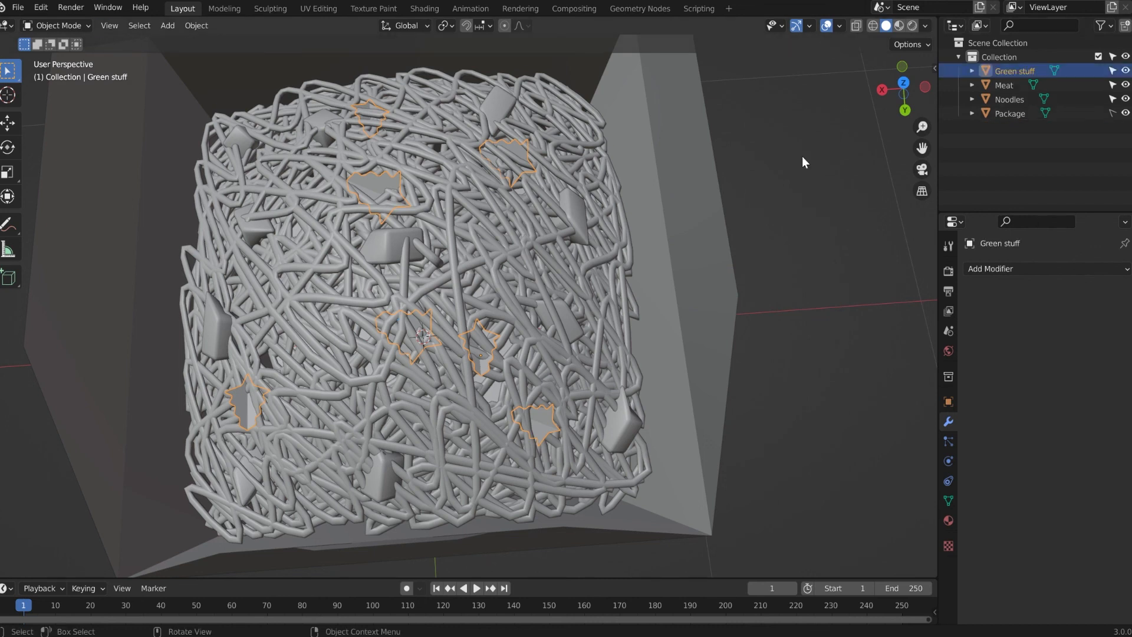
pyautogui.press('Tab')
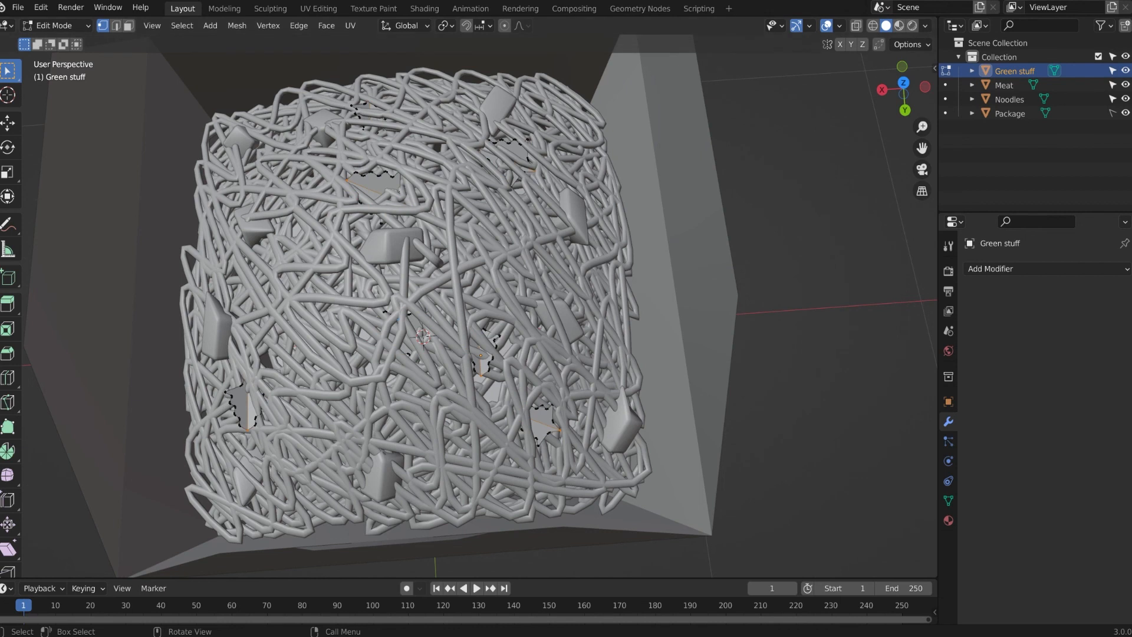
pyautogui.scroll(-6, 467, 201)
pyautogui.moveTo(448, 194); pyautogui.dragTo(652, 255, button='middle')
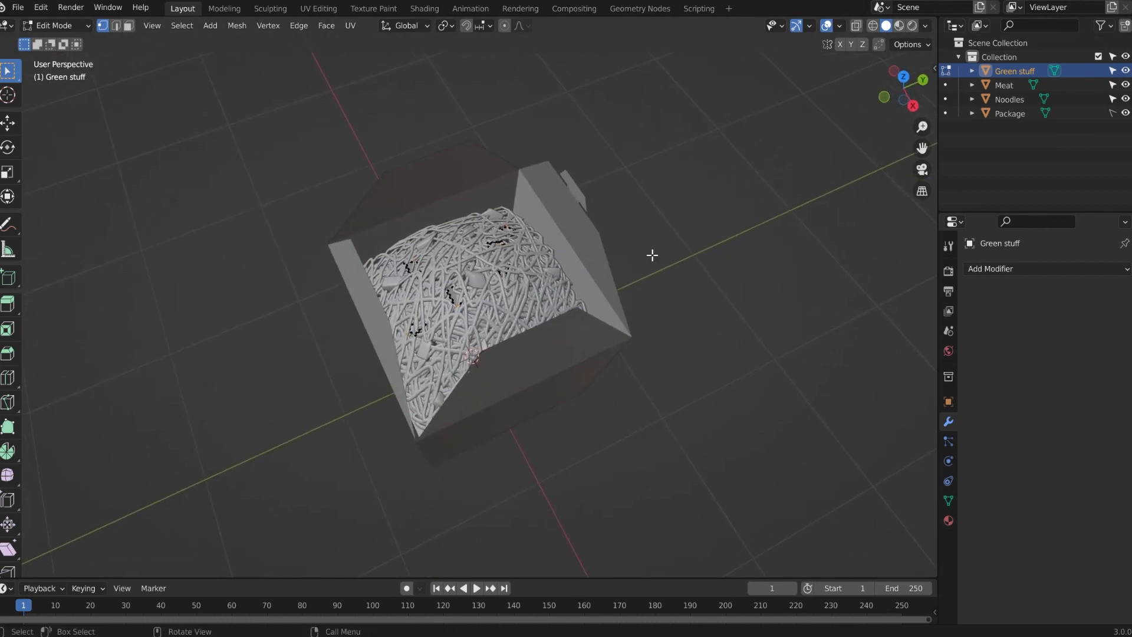
pyautogui.press('Tab')
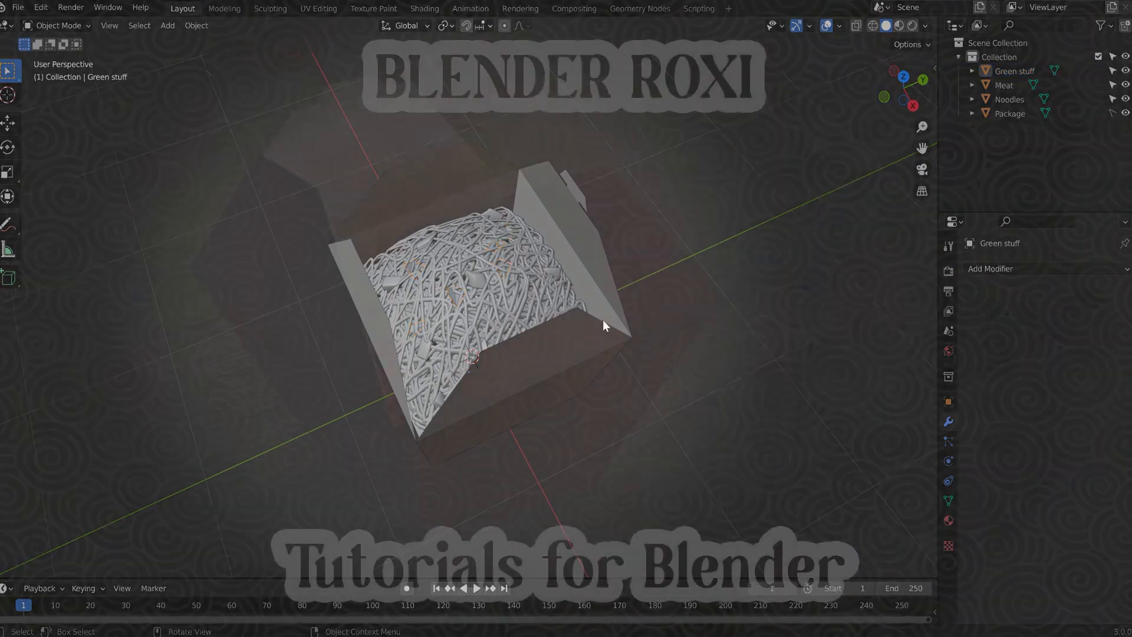